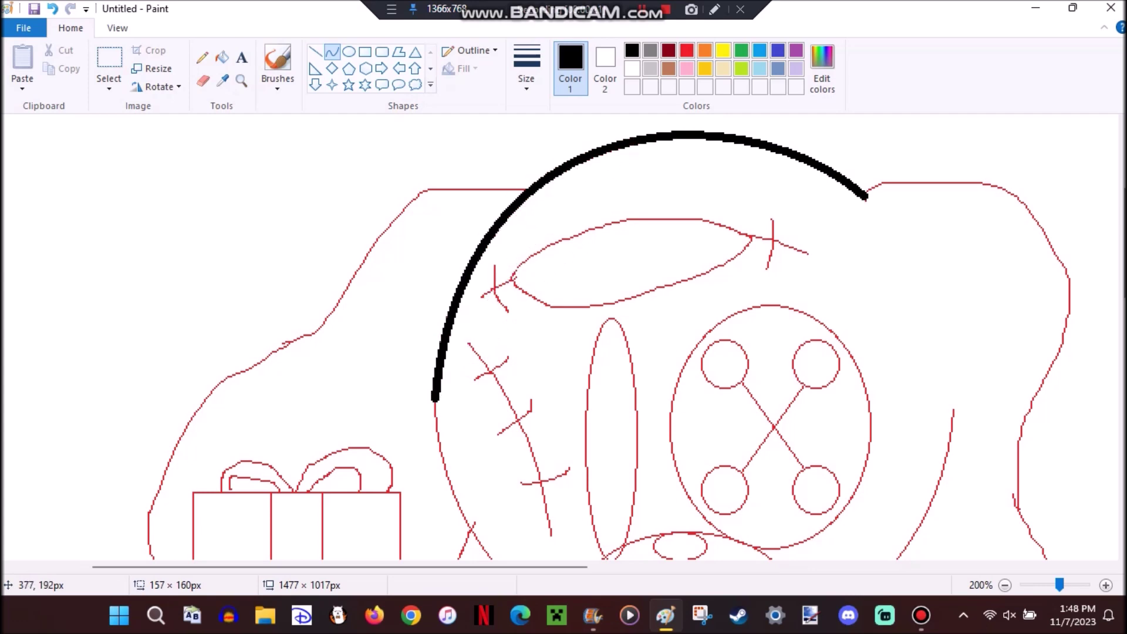
Trace the left ear's outline with thick black curves, from the head around to the gift box and back to the face
mouse_move(531, 186)
left_mouse_down()
mouse_move(301, 237)
mouse_move(302, 313)
left_mouse_up()
mouse_move(352, 247)
left_mouse_down()
mouse_move(379, 195)
mouse_move(368, 193)
left_mouse_up()
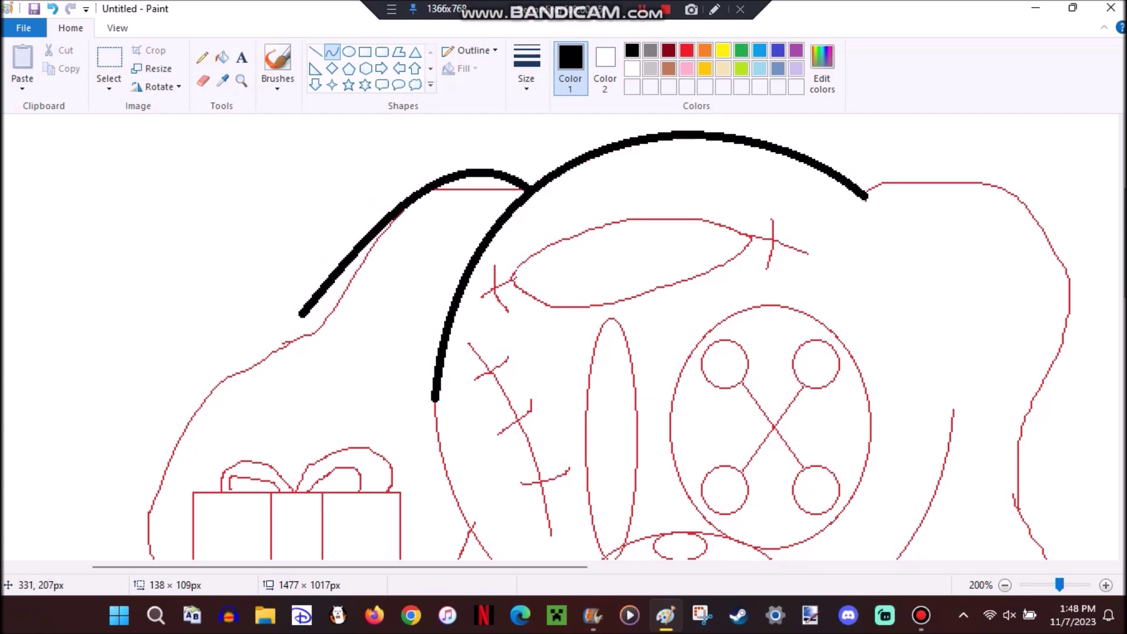
scroll(352, 193, "down", 5)
scroll(343, 194, "up", 3)
left_click_drag(298, 204, 188, 493)
left_click_drag(244, 349, 35, 329)
mouse_move(118, 411)
left_mouse_down()
mouse_move(58, 454)
mouse_move(71, 464)
left_mouse_up()
mouse_move(297, 355)
left_mouse_down()
mouse_move(217, 345)
mouse_move(222, 406)
left_mouse_up()
mouse_move(403, 482)
left_mouse_down()
mouse_move(453, 463)
mouse_move(473, 421)
left_mouse_up()
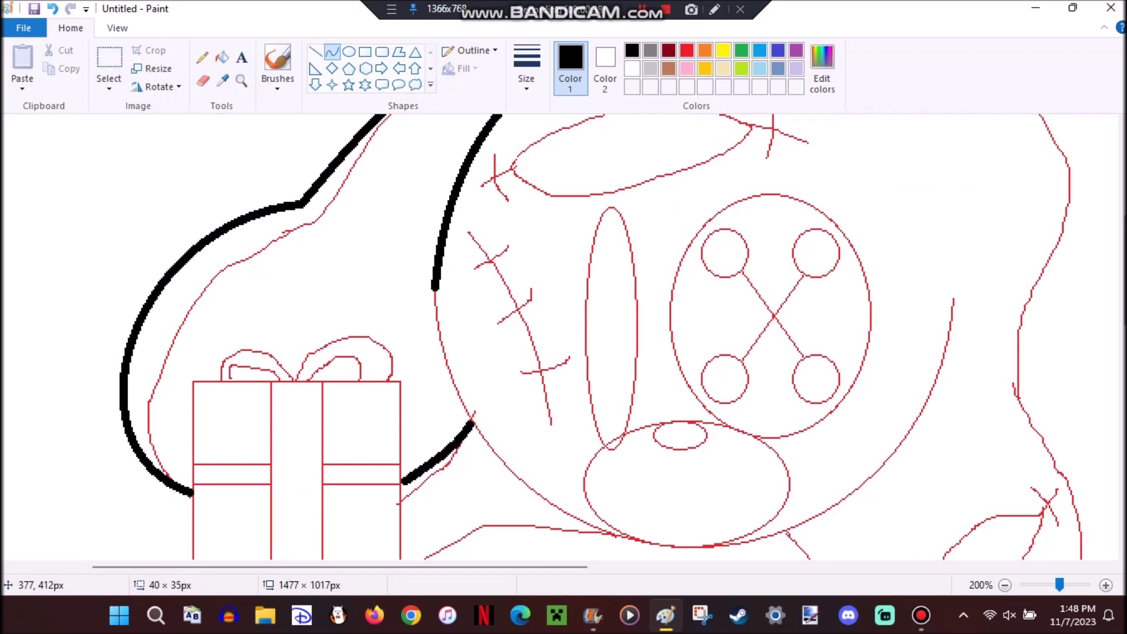
Trace the lower half of the round head outline with two joined thick black curves
left_click_drag(435, 289, 690, 549)
scroll(563, 335, "down", 2)
left_click_drag(458, 288, 528, 384)
left_click_drag(690, 437, 954, 414)
scroll(1033, 317, "up", 4)
scroll(955, 414, "down", 2)
left_click_drag(847, 444, 888, 494)
Trace the upper part of the right ear with a thick black curve starting at the head outline
scroll(563, 334, "up", 4)
scroll(563, 335, "right", 3)
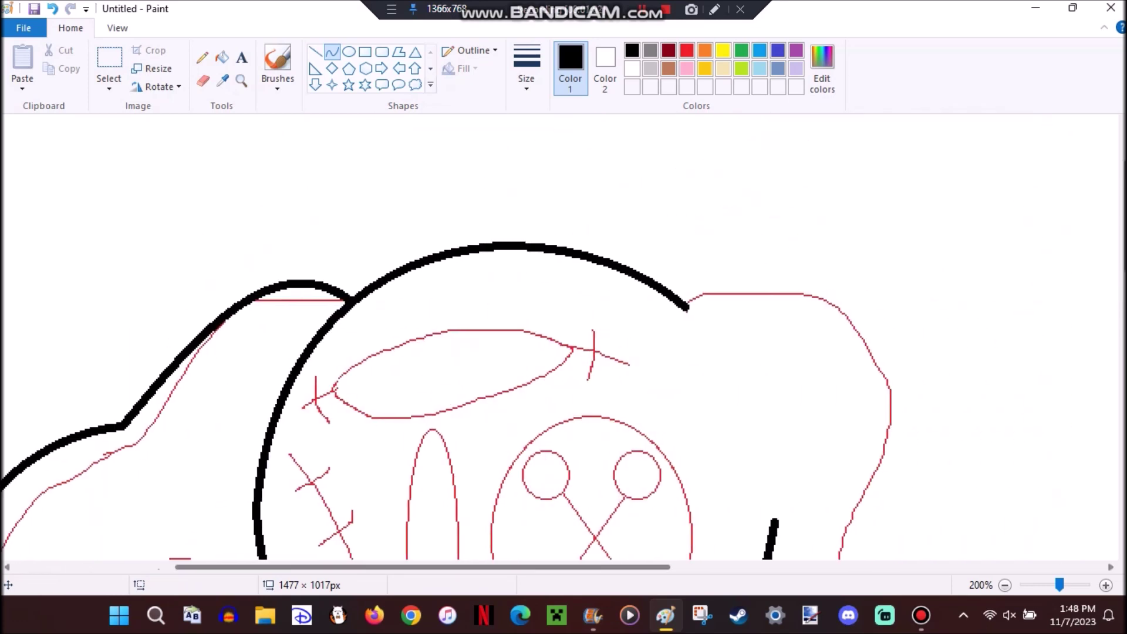
scroll(449, 302, "right", 4)
left_click_drag(449, 302, 652, 495)
left_click_drag(607, 375, 622, 328)
scroll(563, 334, "down", 6)
left_click_drag(650, 166, 665, 419)
left_click_drag(645, 264, 607, 179)
left_click_drag(625, 292, 594, 235)
right_click(645, 276)
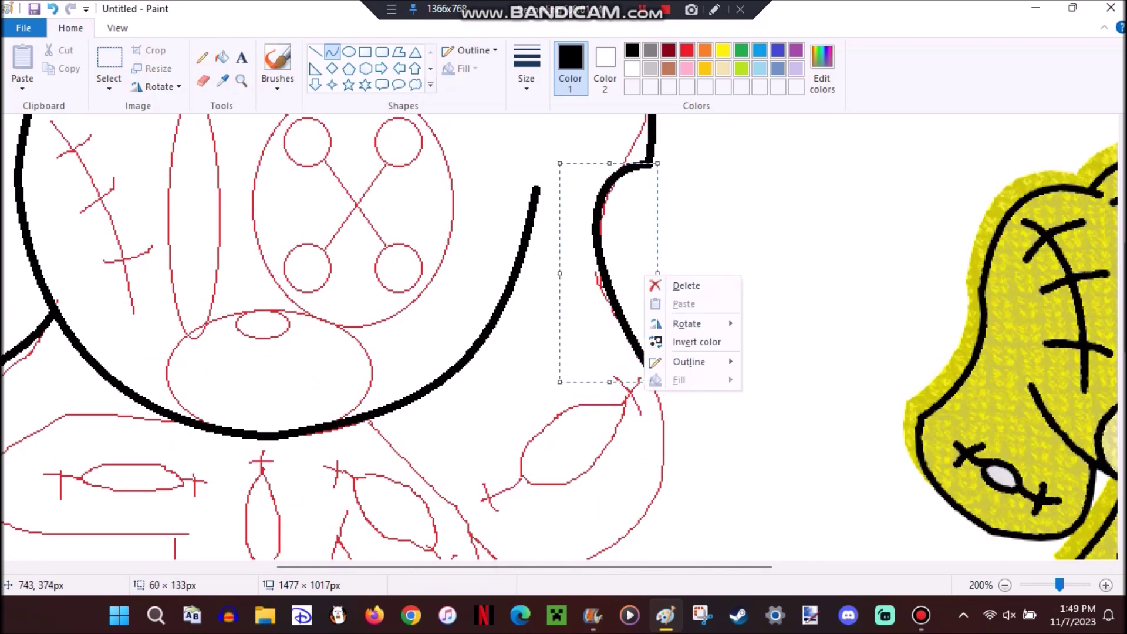
left_click(685, 285)
Trace the right ear's inward bend and its rounded lower end with black curves
left_click_drag(650, 165, 664, 394)
left_click_drag(657, 275, 605, 252)
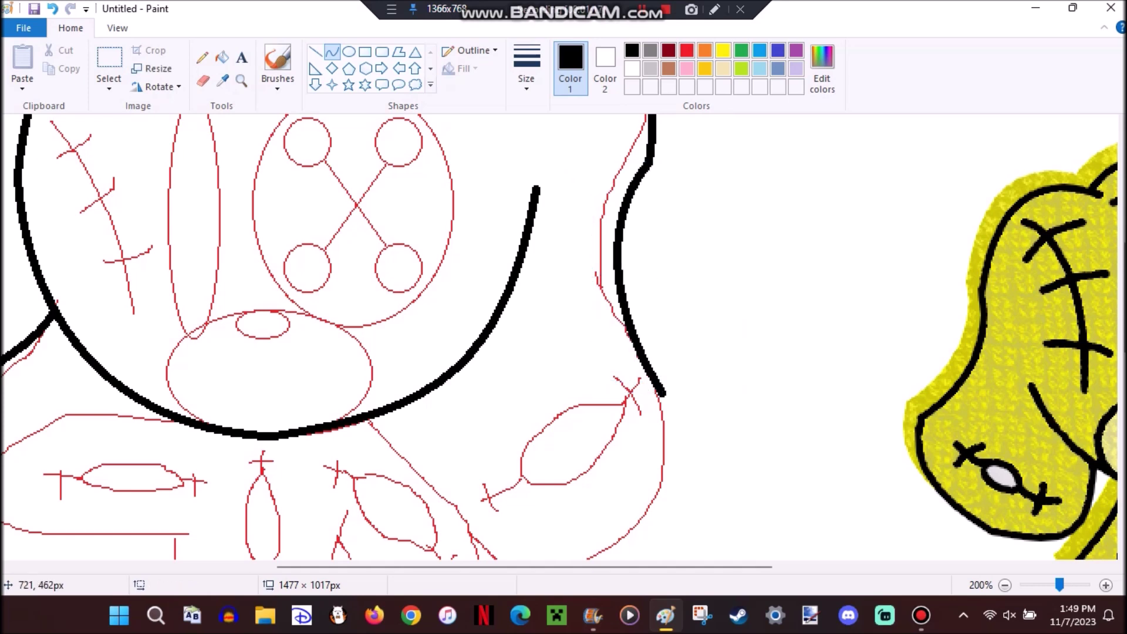
scroll(692, 419, "down", 3)
left_click_drag(665, 174, 476, 314)
mouse_move(675, 282)
left_mouse_down()
mouse_move(694, 330)
mouse_move(694, 405)
left_mouse_up()
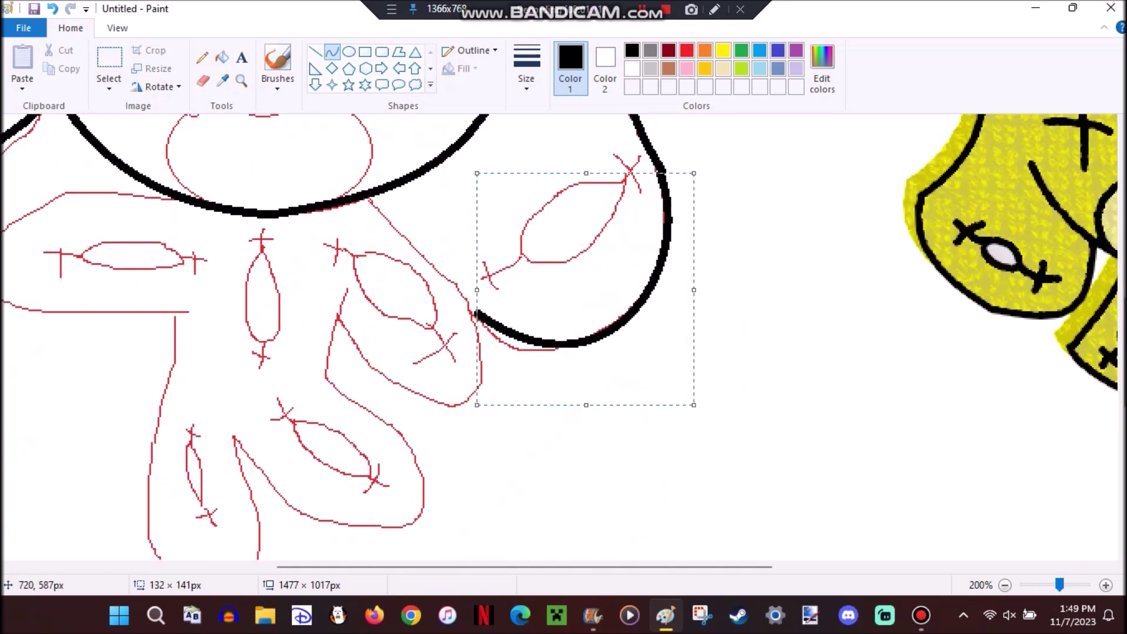
Outline both sides of the narrow oval eye with thick black curves at 500% zoom
scroll(563, 337, "up", 5)
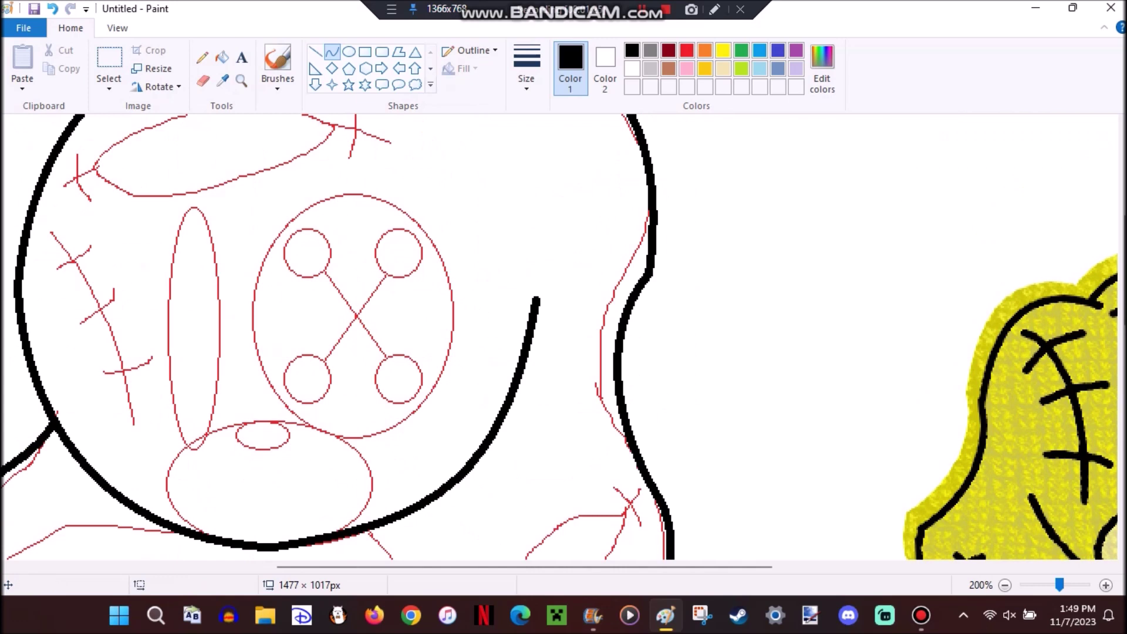
left_click(241, 81)
left_click(425, 516)
left_click(290, 308)
scroll(563, 336, "up", 5)
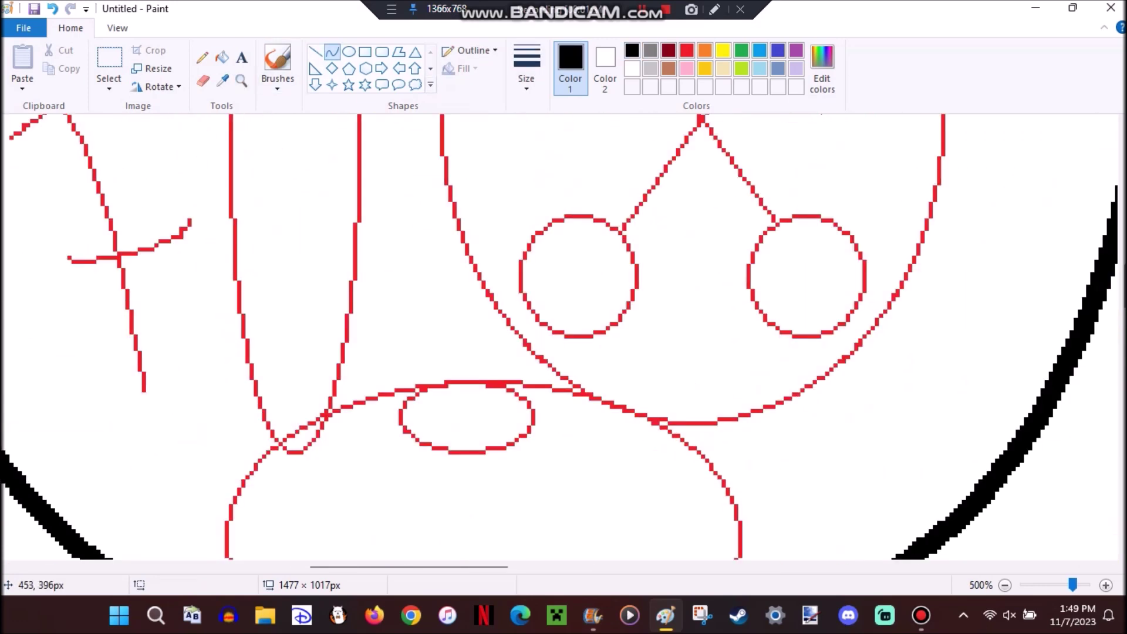
left_click_drag(294, 275, 361, 558)
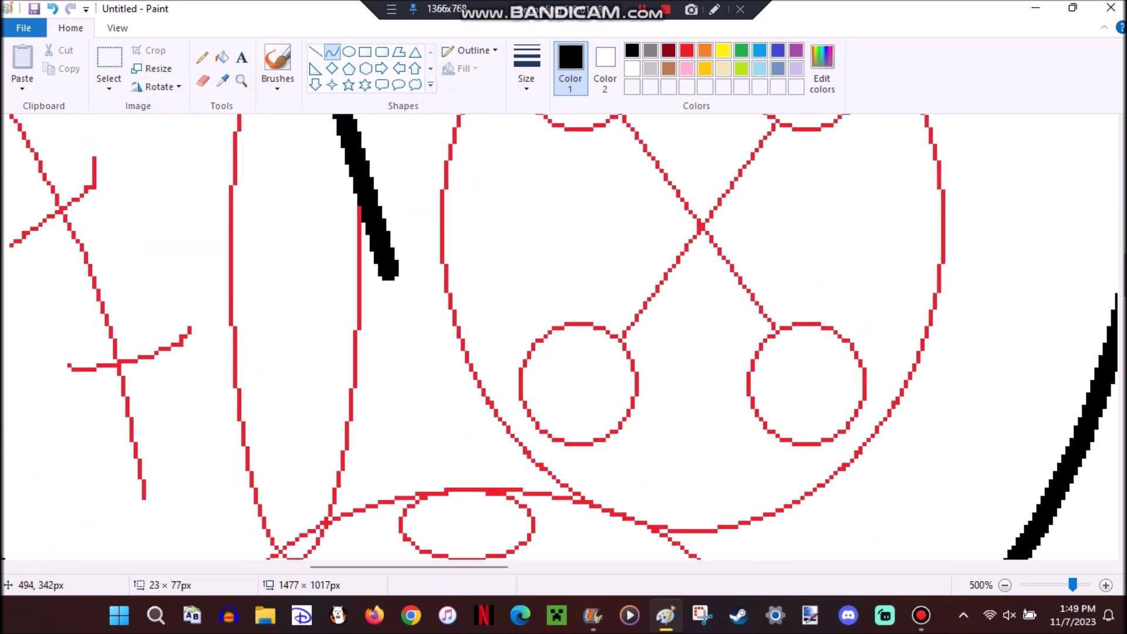
left_click_drag(352, 470, 369, 446)
mouse_move(294, 169)
left_mouse_down()
mouse_move(277, 394)
mouse_move(287, 557)
mouse_move(246, 525)
mouse_move(249, 560)
left_mouse_up()
Set the drawing color to a near-black with red, green and blue values of 8
left_click(822, 67)
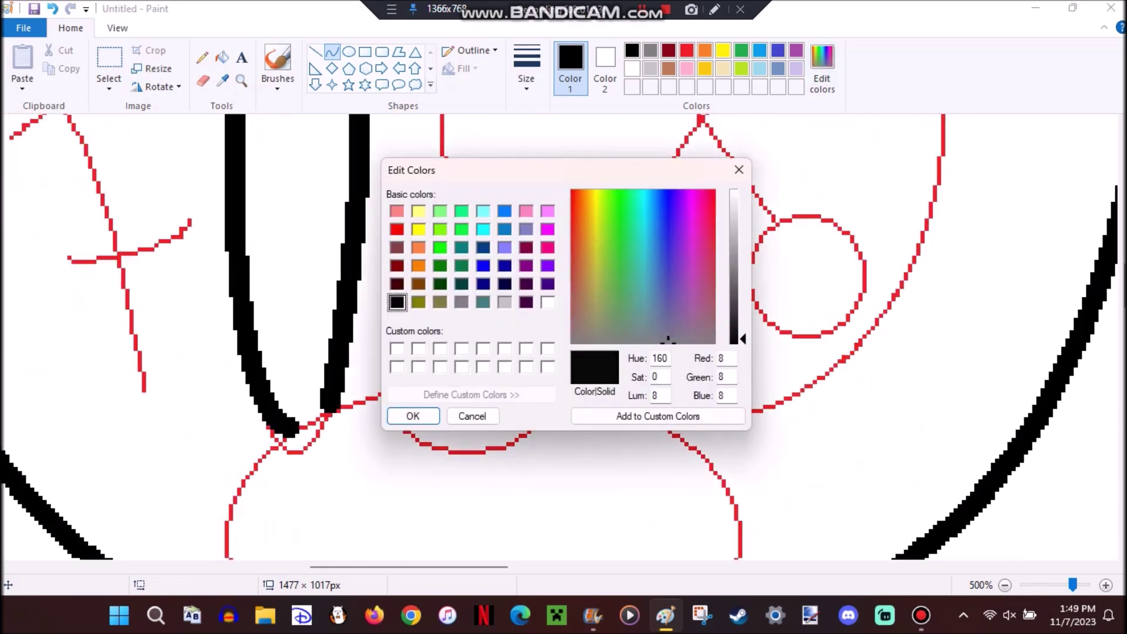
left_click(413, 416)
left_click(221, 57)
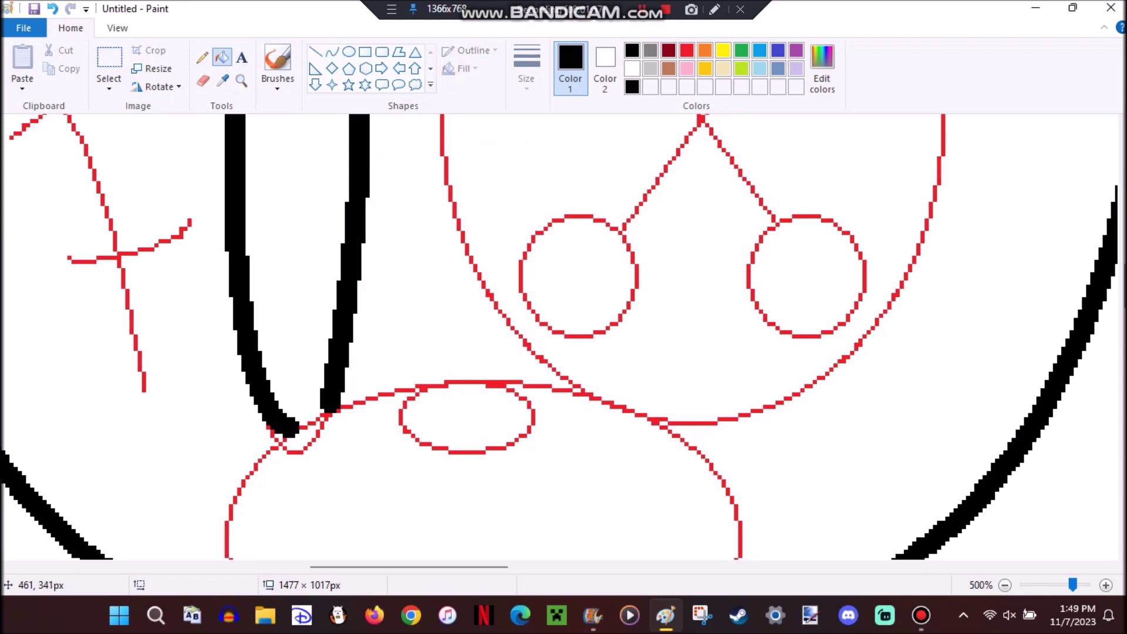
scroll(563, 336, "up", 5)
Trace the upper-right quarter of the button eye's rim with a black curve
left_click(332, 51)
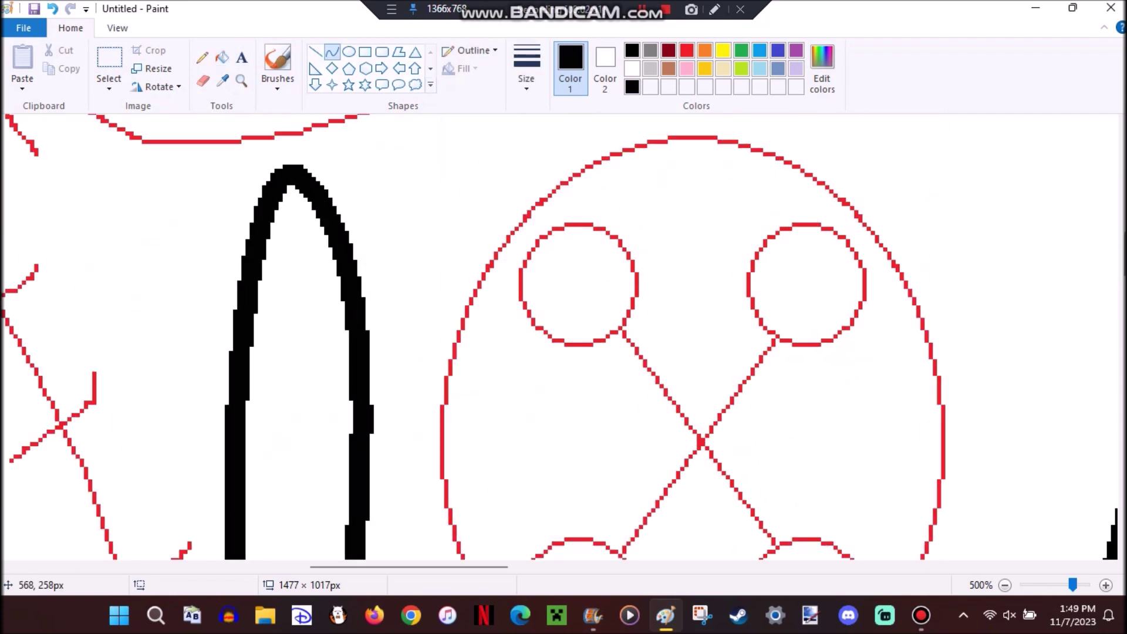
mouse_move(696, 132)
left_mouse_down()
mouse_move(898, 505)
mouse_move(951, 460)
mouse_move(943, 455)
left_mouse_up()
scroll(945, 455, "up", 3)
left_click_drag(872, 225, 903, 212)
left_click(904, 211)
Outline the button eye's upper-right hole in black and draw its thread to the center
left_click_drag(772, 220, 845, 344)
left_click_drag(763, 258, 757, 270)
left_click_drag(772, 311, 774, 376)
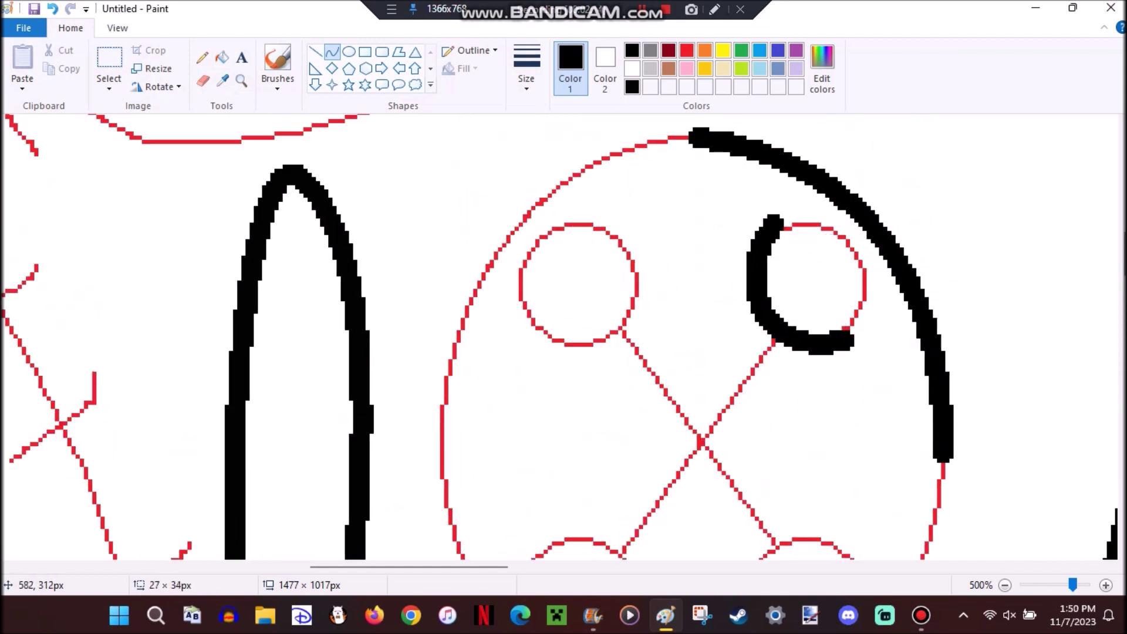
left_click_drag(779, 230, 828, 314)
left_click_drag(815, 364, 856, 282)
left_click_drag(775, 344, 702, 440)
Erase the remaining red rim sketch of the button eye at 300% zoom
left_click(241, 81)
left_click(312, 176)
right_click(312, 176)
right_click(312, 176)
right_click(312, 176)
left_click(202, 80)
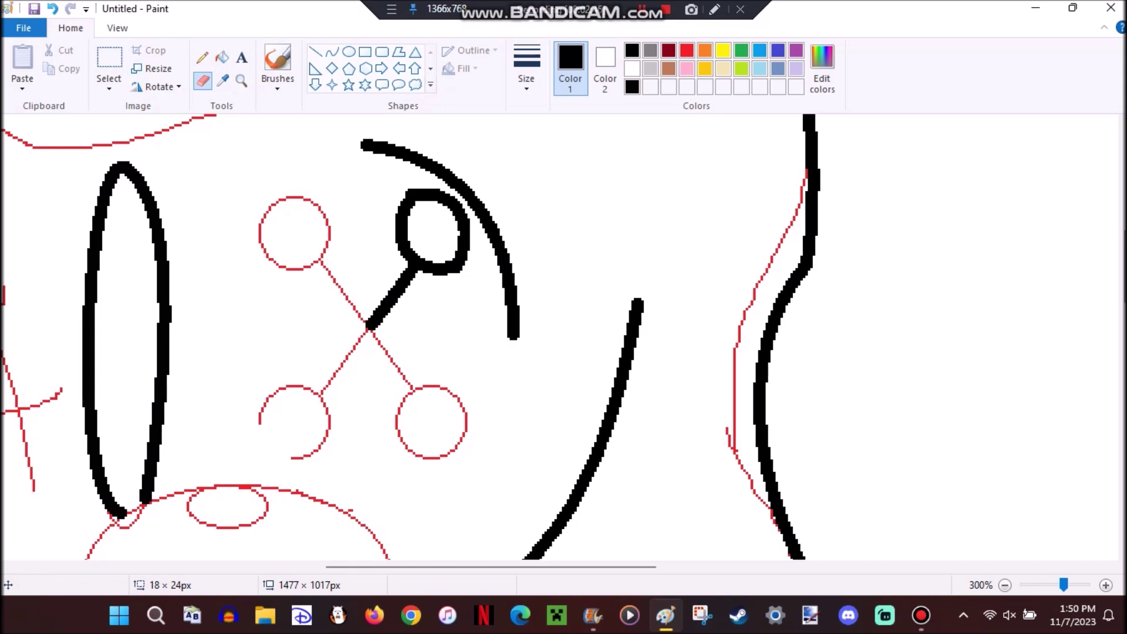
left_click(108, 87)
left_click(176, 141)
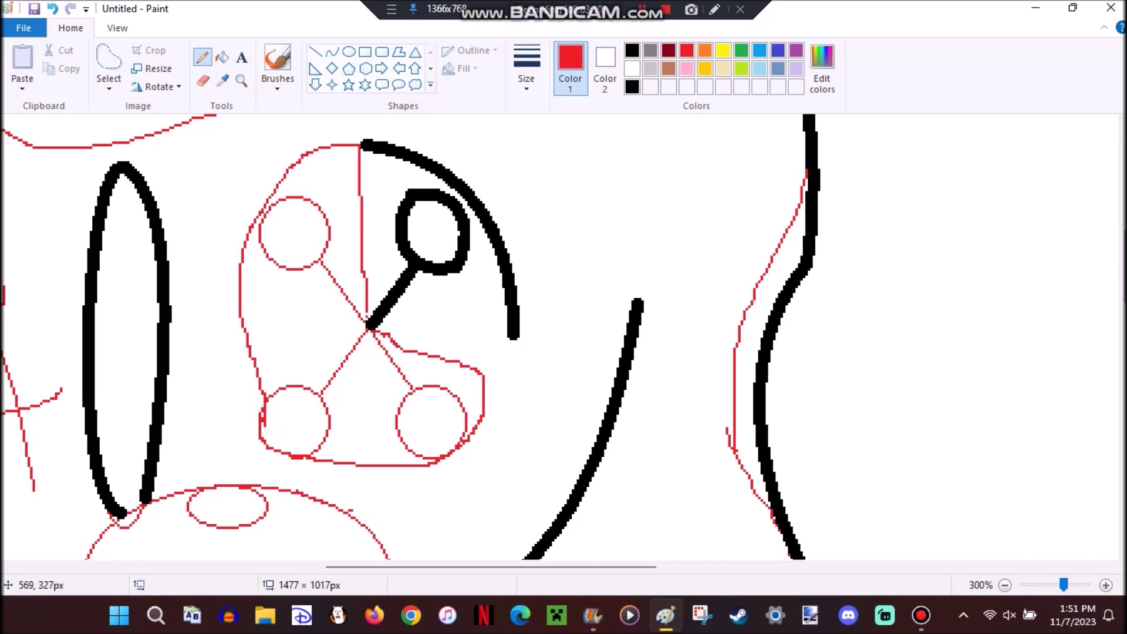
Flood the enclosed red sketch areas of the button eye with red and clear them to white
left_click(222, 57)
left_click(323, 176)
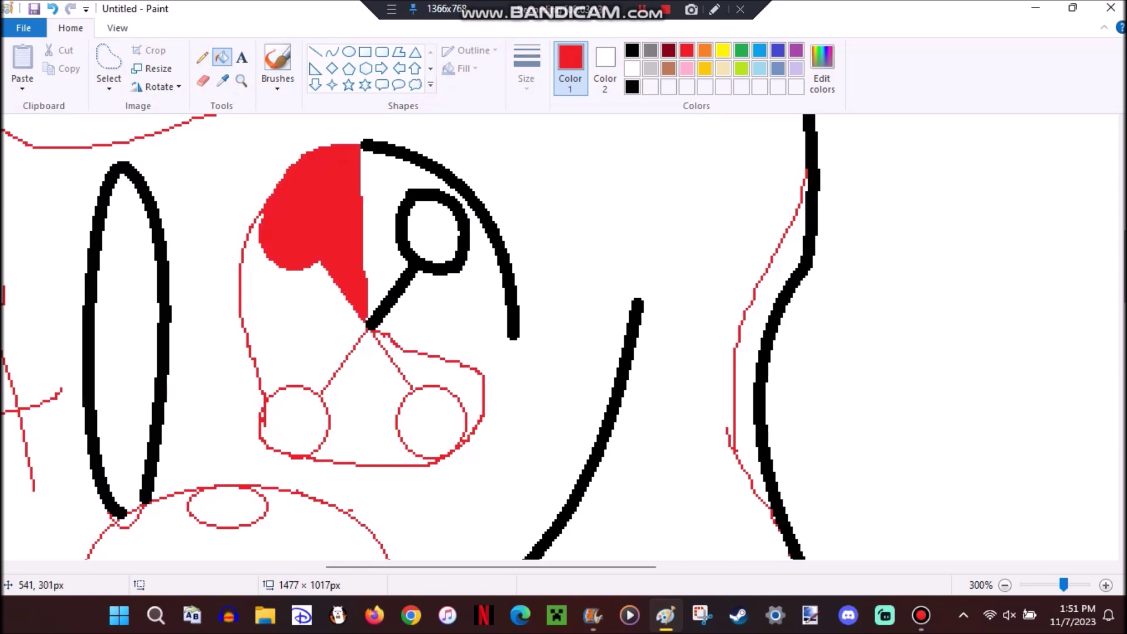
left_click(281, 328)
left_click(293, 422)
left_click(363, 437)
left_click(432, 421)
right_click(305, 264)
Copy the inked upper-right quarter of the button eye and paste a duplicate
left_click(108, 87)
left_click(150, 123)
right_click(454, 197)
left_click(482, 226)
key("ctrl+v")
Flip the pasted quarter both vertically and horizontally and join it at the center as the button eye's lower-left quarter
left_click_drag(82, 166, 263, 184)
right_click(263, 184)
left_click(305, 324)
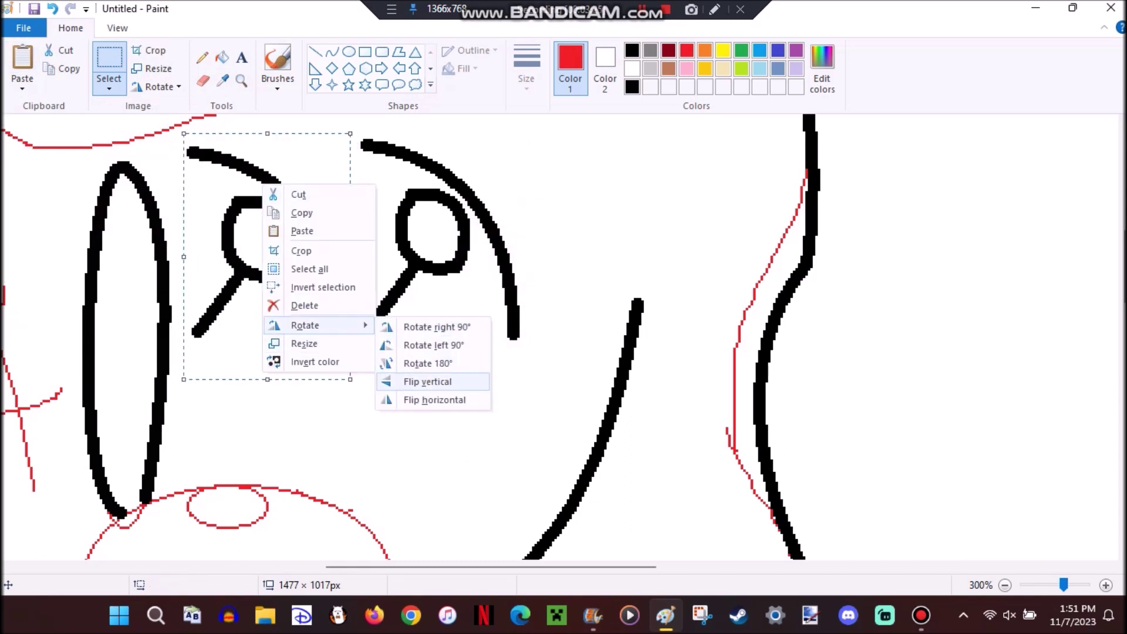
left_click(438, 395)
left_click_drag(281, 264, 280, 294)
right_click(302, 270)
left_click(349, 407)
left_click(452, 465)
right_click(306, 284)
left_click(347, 424)
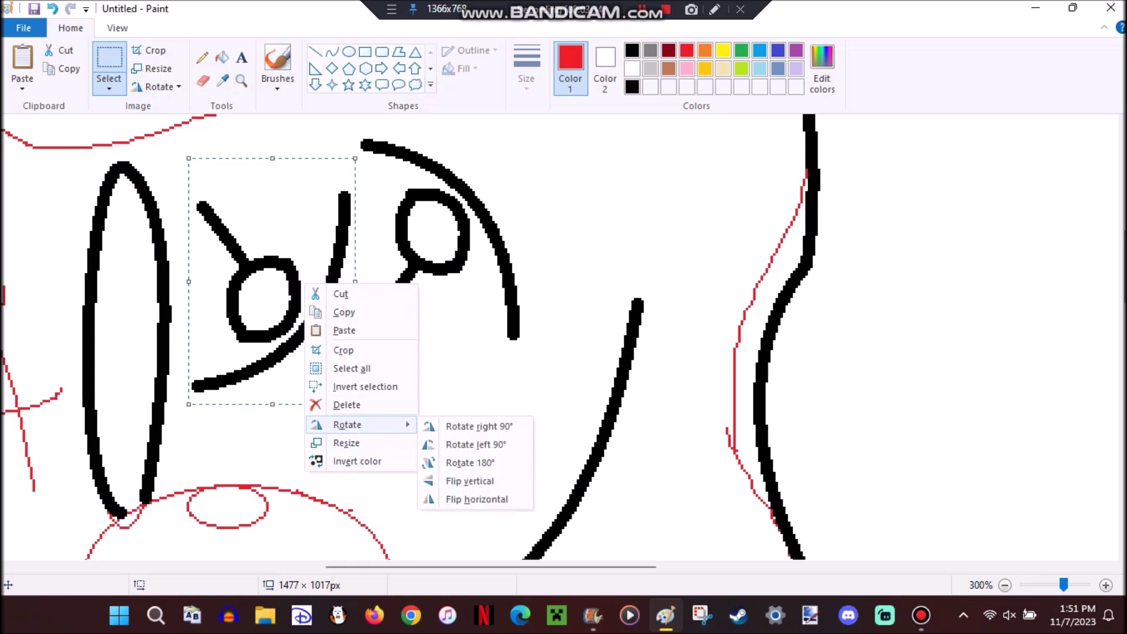
left_click(470, 498)
mouse_move(317, 364)
left_mouse_down()
mouse_move(370, 344)
mouse_move(343, 377)
left_mouse_up()
Copy the button eye's two joined quarters with a free-form selection
left_click(109, 85)
left_click(154, 144)
mouse_move(213, 260)
left_mouse_down()
mouse_move(215, 407)
mouse_move(426, 491)
mouse_move(425, 115)
mouse_move(206, 118)
left_mouse_up()
right_click(368, 263)
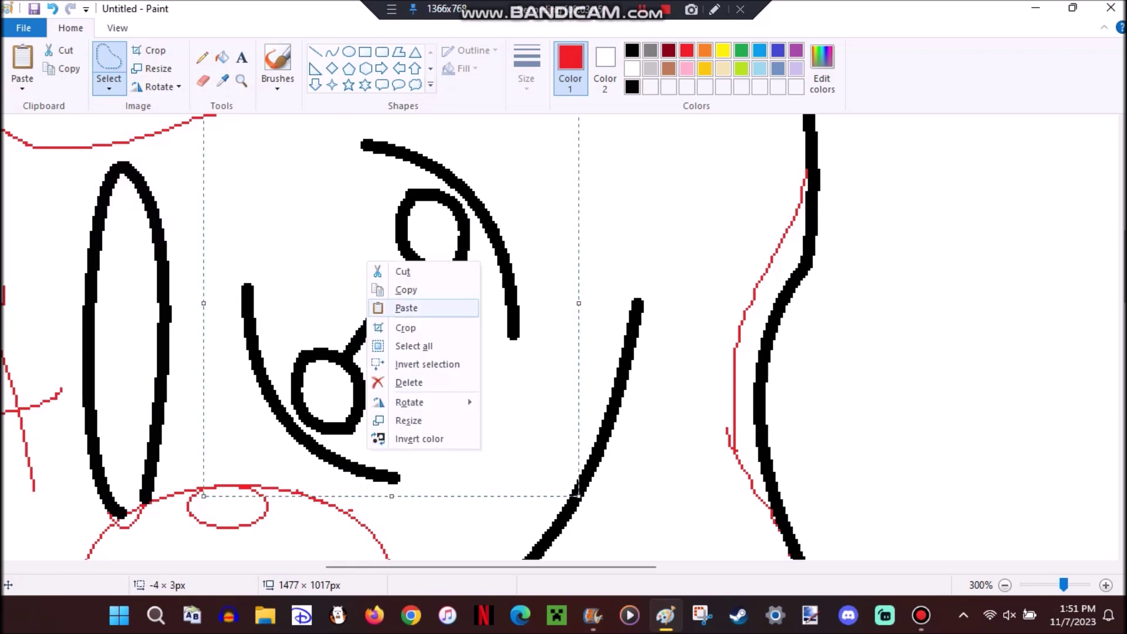
left_click(405, 289)
Try completing the button eye with a vertically flipped copy of the joined quarters, and undo it
key("ctrl+v")
left_click_drag(100, 293, 287, 282)
right_click(288, 174)
mouse_move(340, 315)
left_click(452, 371)
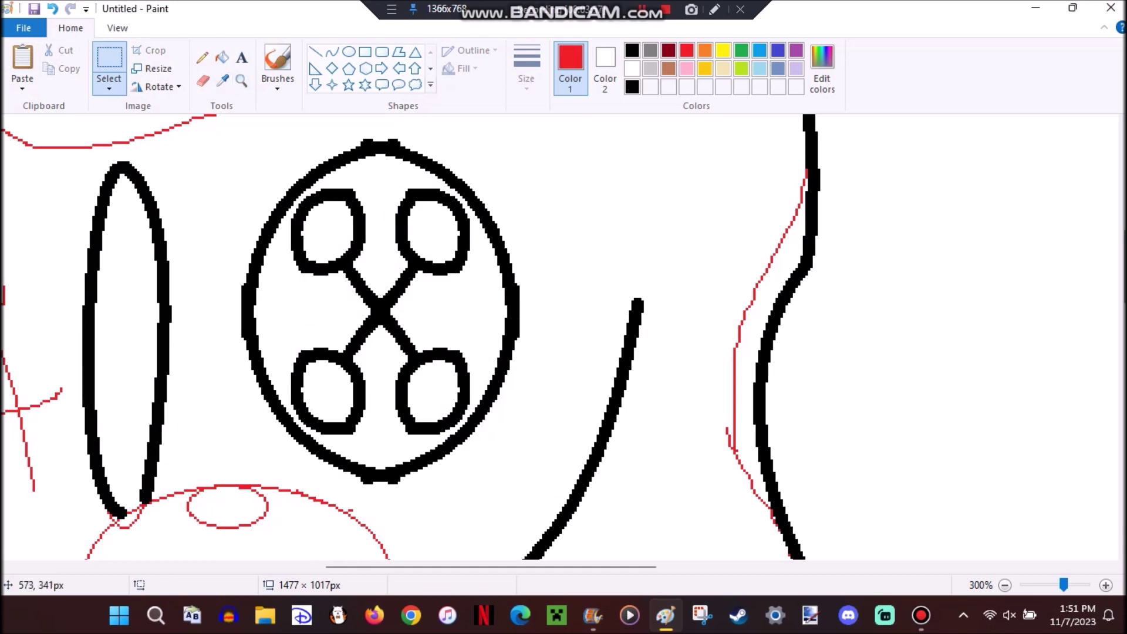
key("ctrl+z")
Try widening the button eye by moving its upper-right quarter outward
scroll(564, 334, "up", 3)
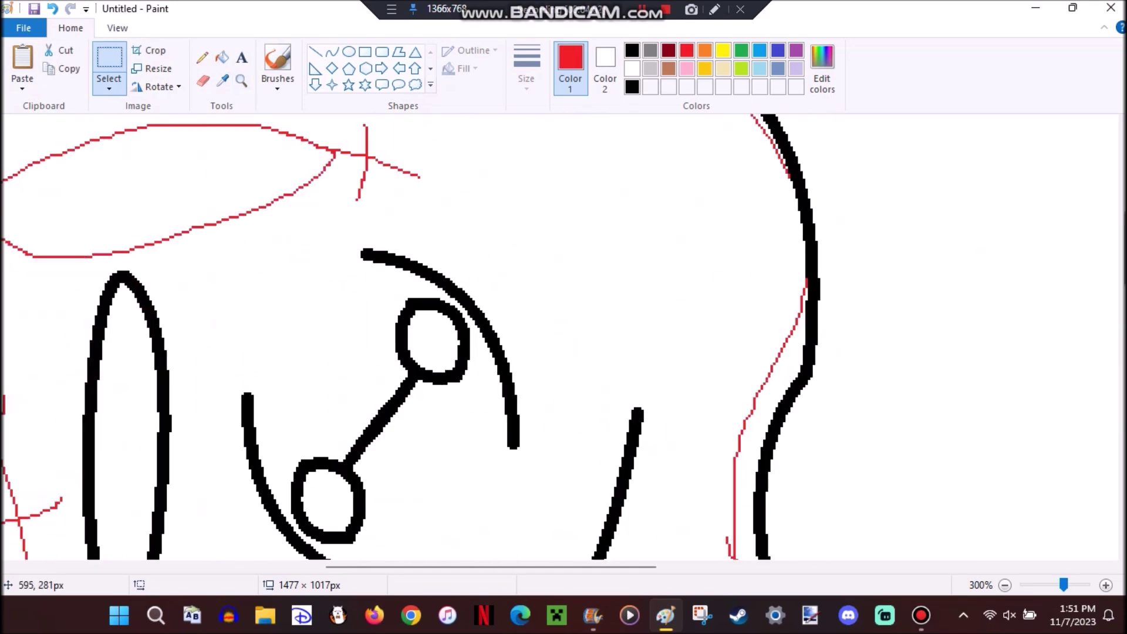
scroll(563, 335, "down", 3)
left_click_drag(545, 376, 360, 131)
left_click_drag(418, 226, 443, 222)
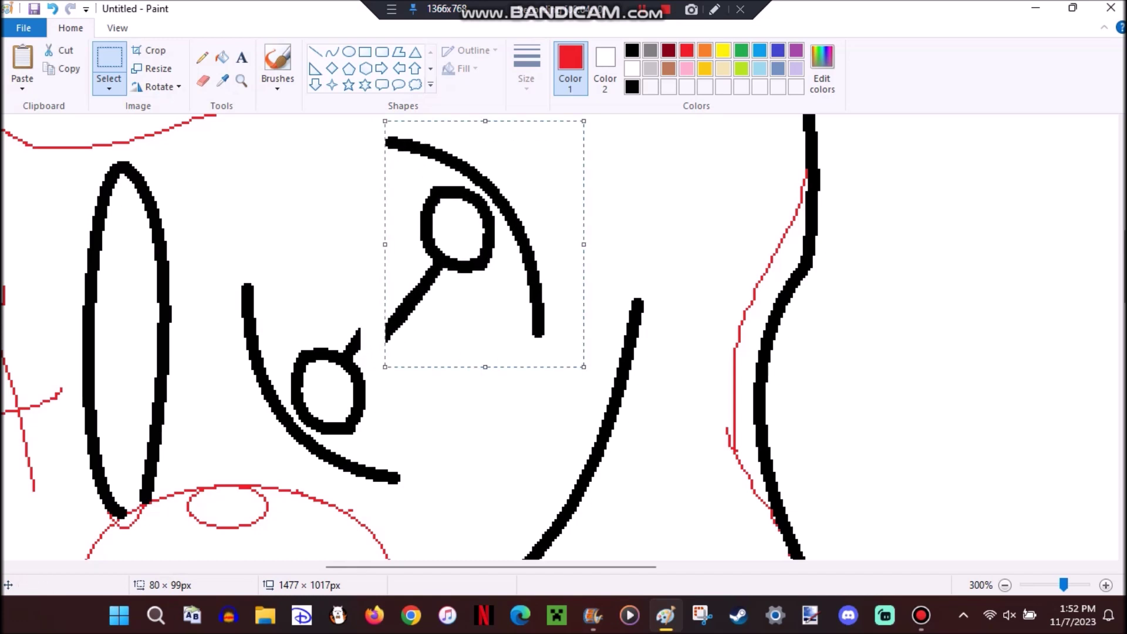
Clear the black button-eye pieces from the face and place a mirrored copy of the joined quarters on blank canvas below
key("ctrl+z")
key("ctrl+z")
key("ctrl+z")
key("ctrl+z")
key("ctrl+z")
key("ctrl+z")
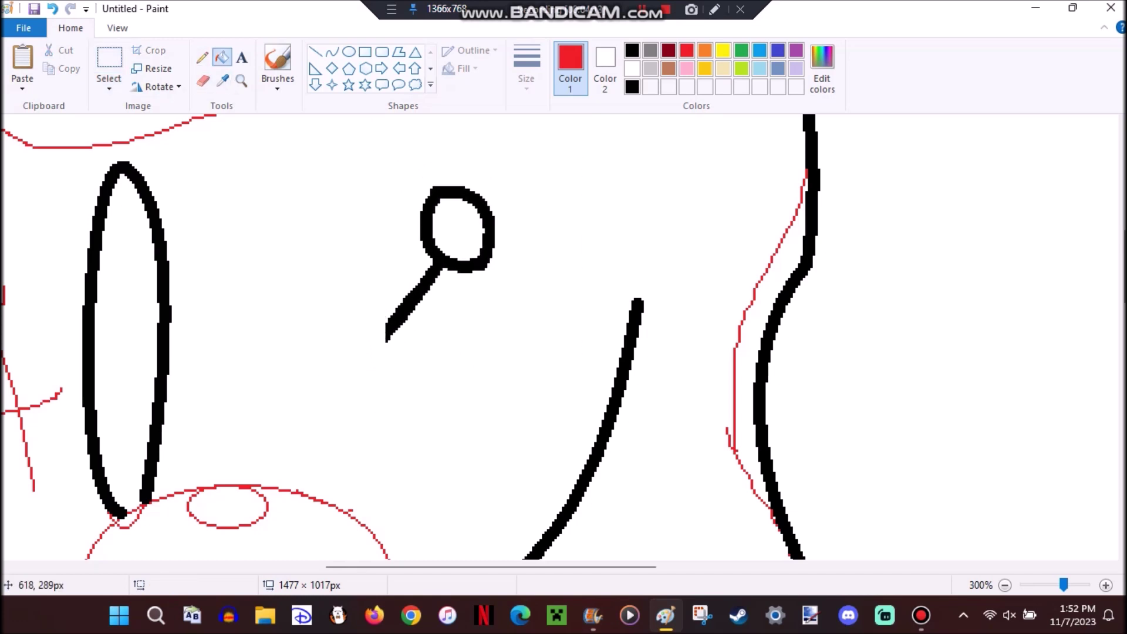
key("ctrl+z")
key("ctrl+z")
key("ctrl+z")
key("ctrl+z")
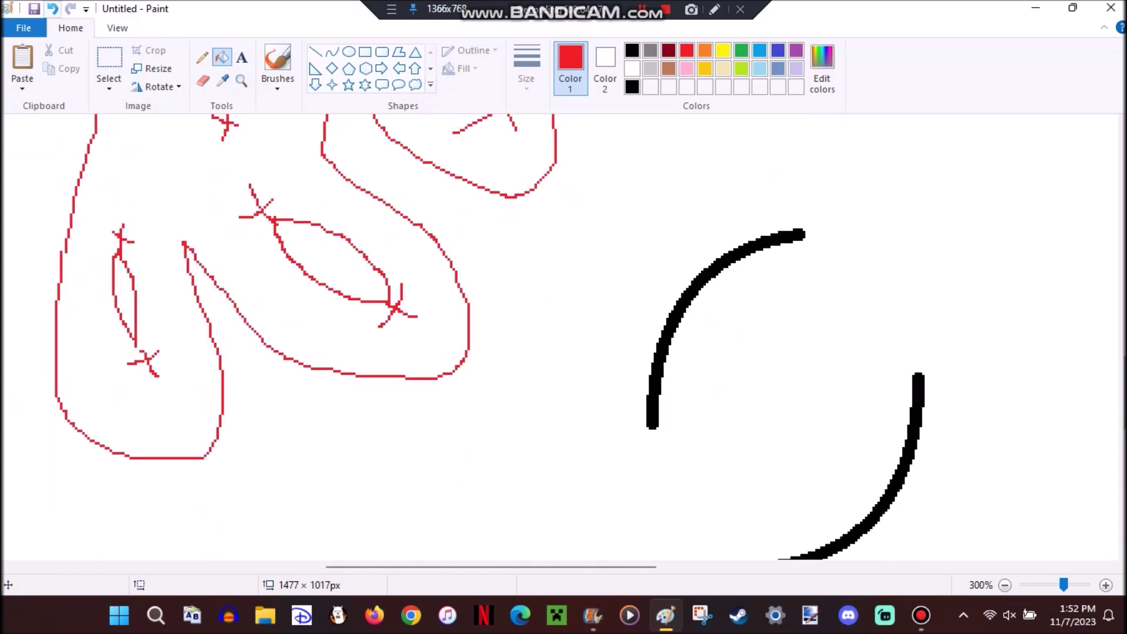
Separate the copied quarters, move the upper-left one farther out, and reconnect the diagonal thread with a black line
left_click(202, 80)
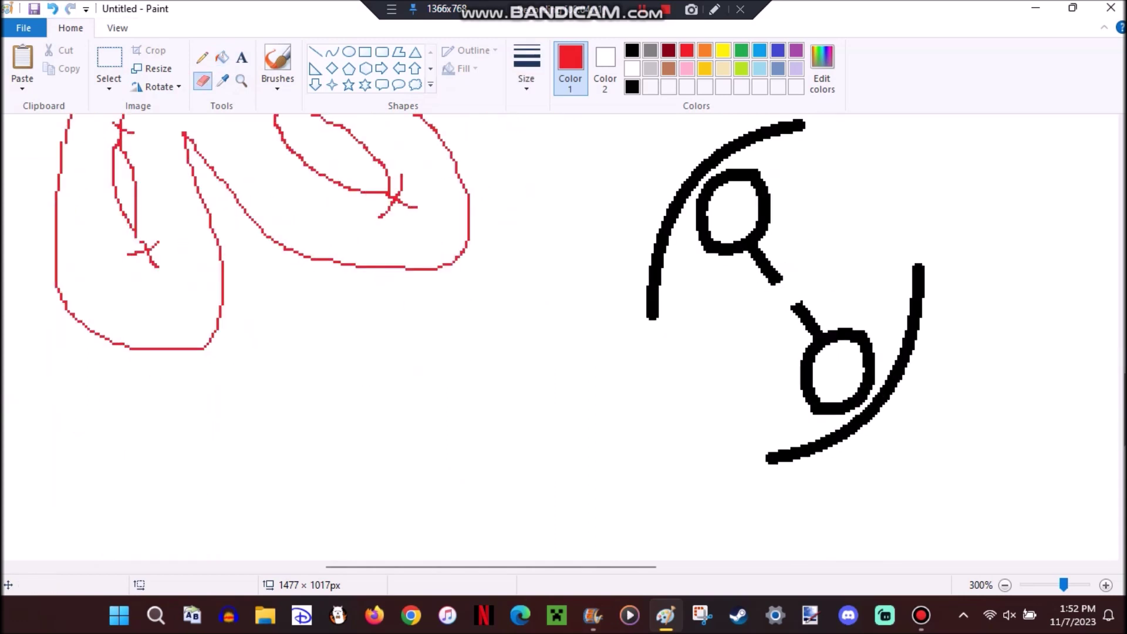
left_click(109, 88)
left_click(150, 143)
mouse_move(654, 238)
left_mouse_down()
mouse_move(751, 328)
mouse_move(817, 115)
left_mouse_up()
left_click_drag(730, 235, 706, 213)
left_click(315, 51)
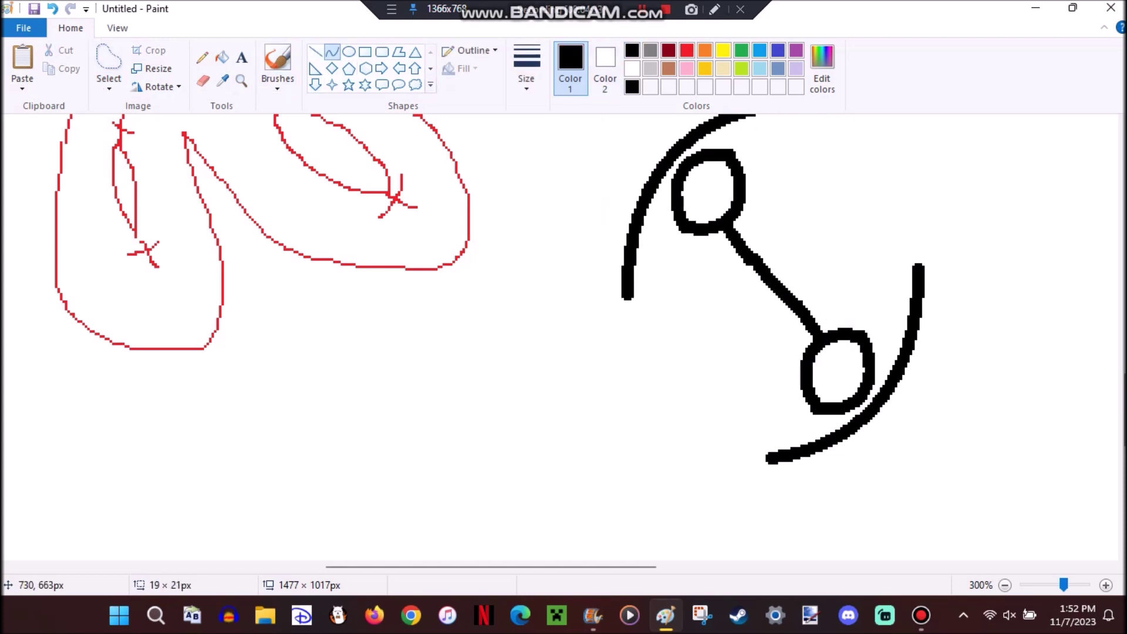
Try completing the enlarged button eye with a horizontally flipped copy of its diagonal half
left_click(109, 58)
mouse_move(560, 293)
left_mouse_down()
mouse_move(918, 449)
mouse_move(716, 299)
mouse_move(555, 521)
left_mouse_up()
right_click(635, 242)
left_click(669, 270)
scroll(668, 269, "down", 3)
left_click(22, 58)
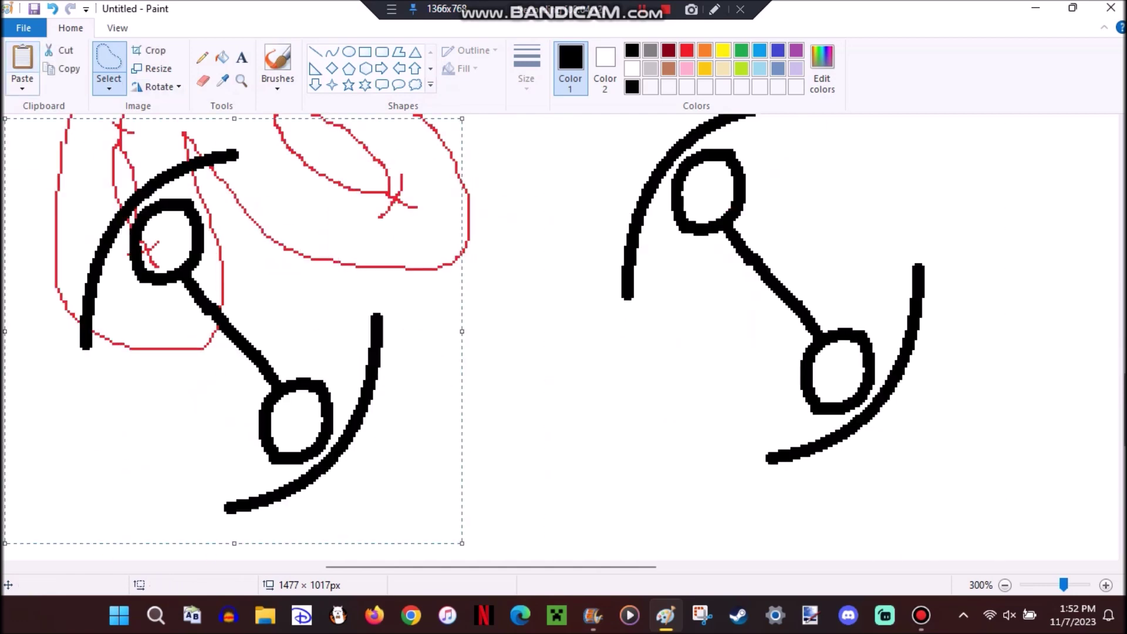
right_click(104, 253)
mouse_move(176, 397)
left_click(281, 476)
left_click_drag(281, 476, 827, 441)
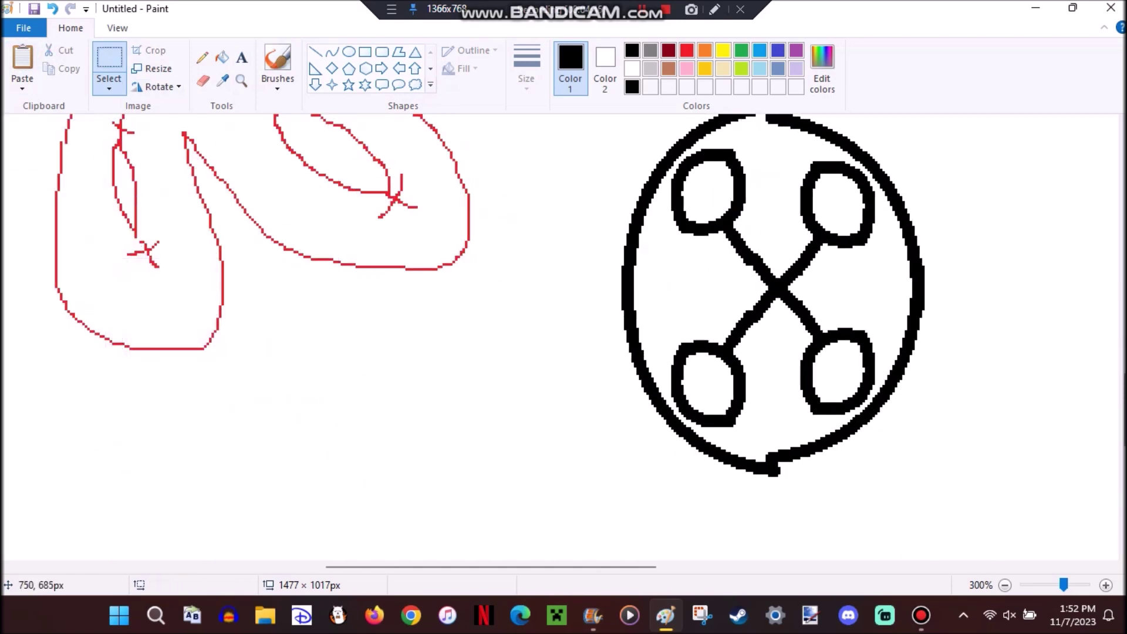
Undo the placement of the flipped button-eye copy
key("ctrl+z")
key("ctrl+z")
key("ctrl+z")
key("ctrl+z")
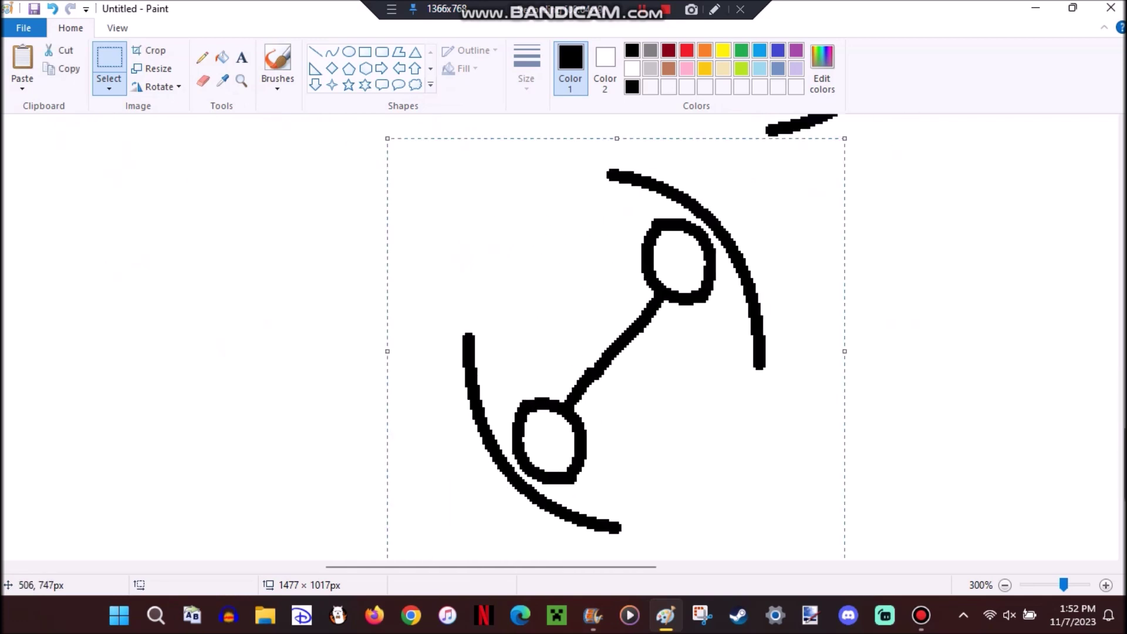
Erase the diagonal thread between the two holes of the button eye
left_click(202, 81)
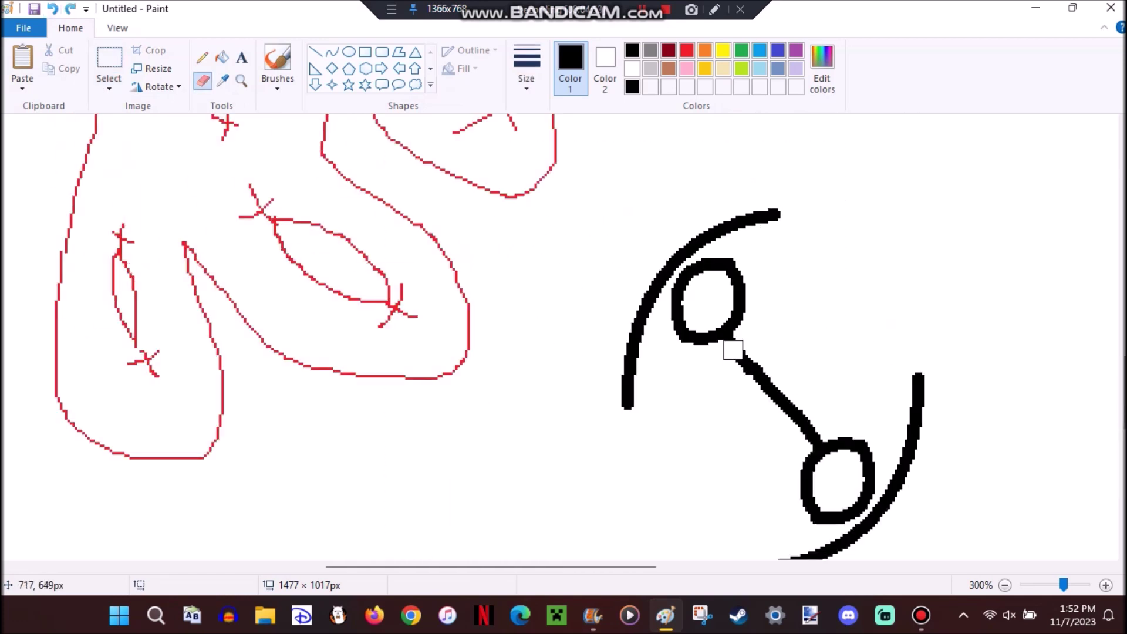
left_click_drag(747, 365, 815, 433)
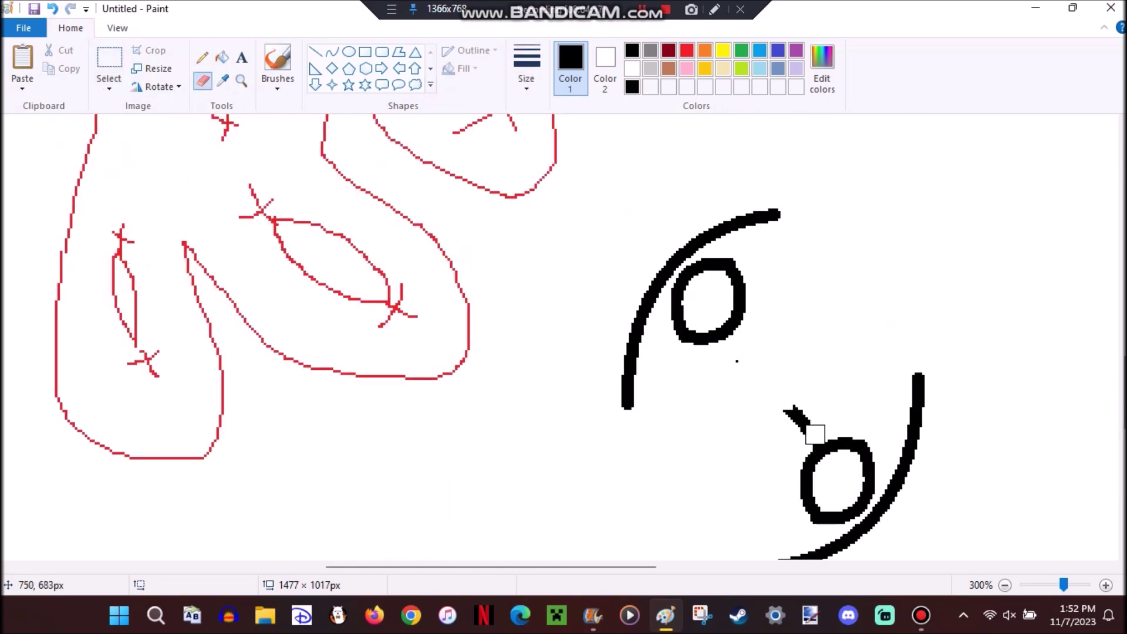
scroll(402, 178, "up", 3)
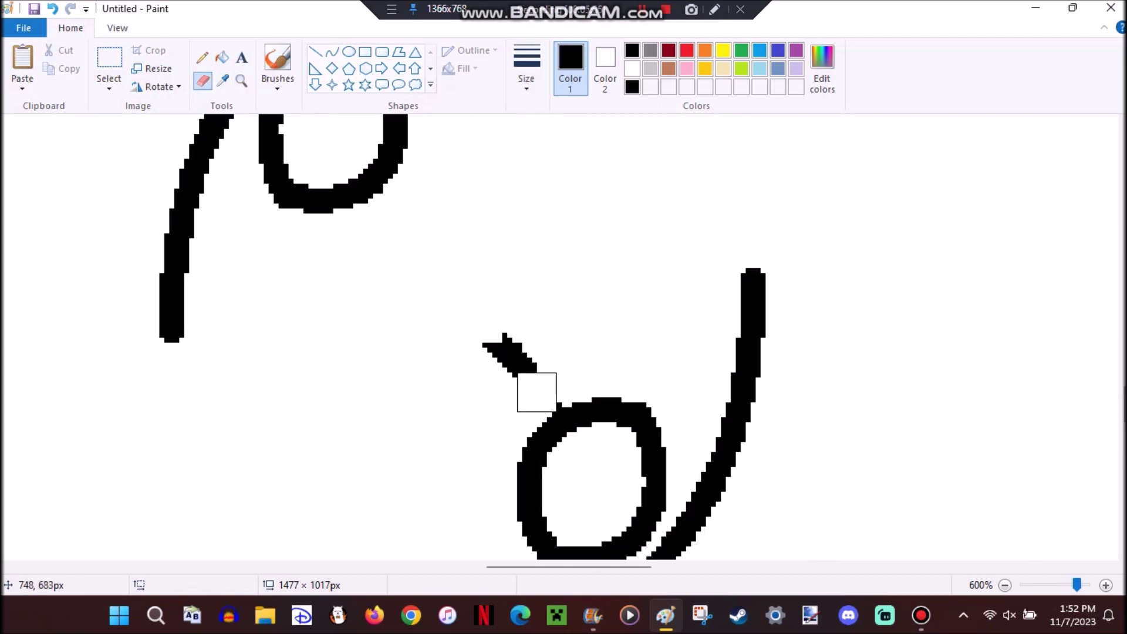
left_click(241, 80)
right_click(264, 234)
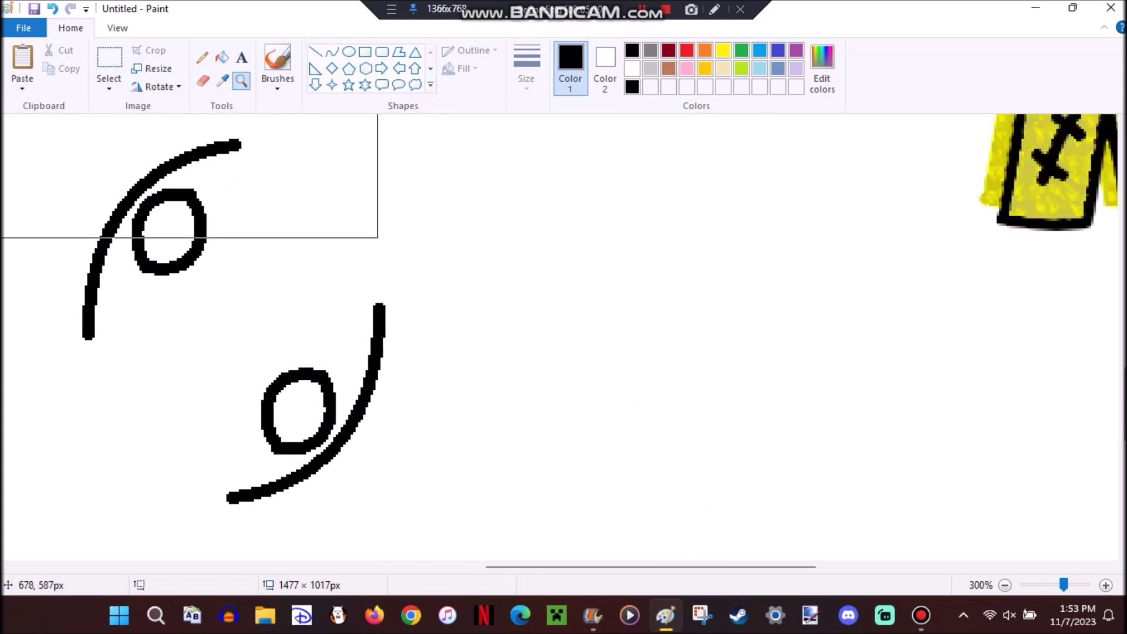
Move the button eye's upper-left quarter farther left and draw a straight black thread between the two holes
left_click(108, 59)
left_click_drag(37, 139, 259, 345)
mouse_move(221, 245)
left_mouse_down()
mouse_move(188, 246)
mouse_move(275, 381)
left_mouse_up()
left_click(332, 52)
Copy and paste the diagonal half, flip the duplicate horizontally, and align it over the original to complete the button eye
left_click(108, 59)
left_click_drag(25, 121, 415, 528)
right_click(235, 225)
left_click(264, 252)
key("ctrl+v")
right_click(111, 238)
mouse_move(154, 377)
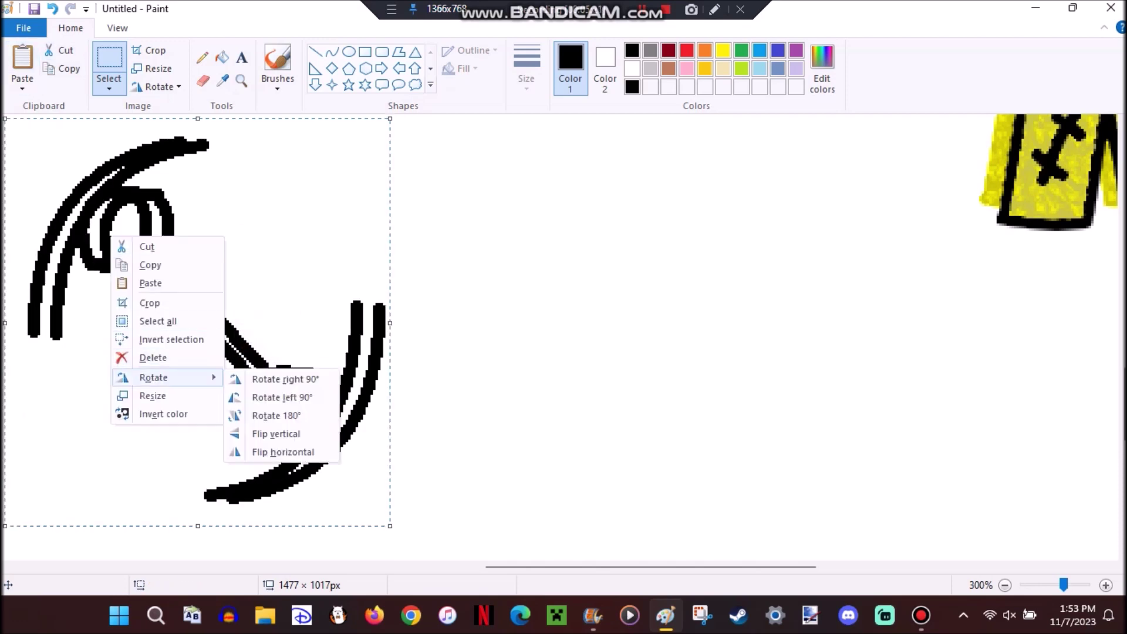
left_click(293, 450)
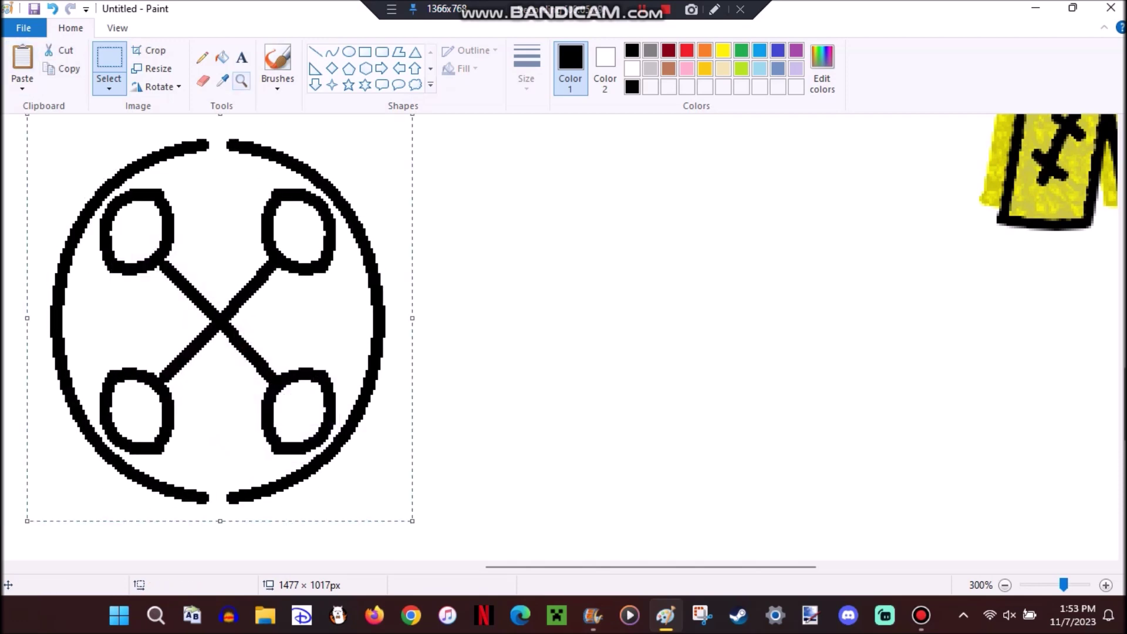
Close the gaps at the top and bottom of the button eye's rim with short black lines
scroll(294, 205, "up", 5)
left_click(331, 52)
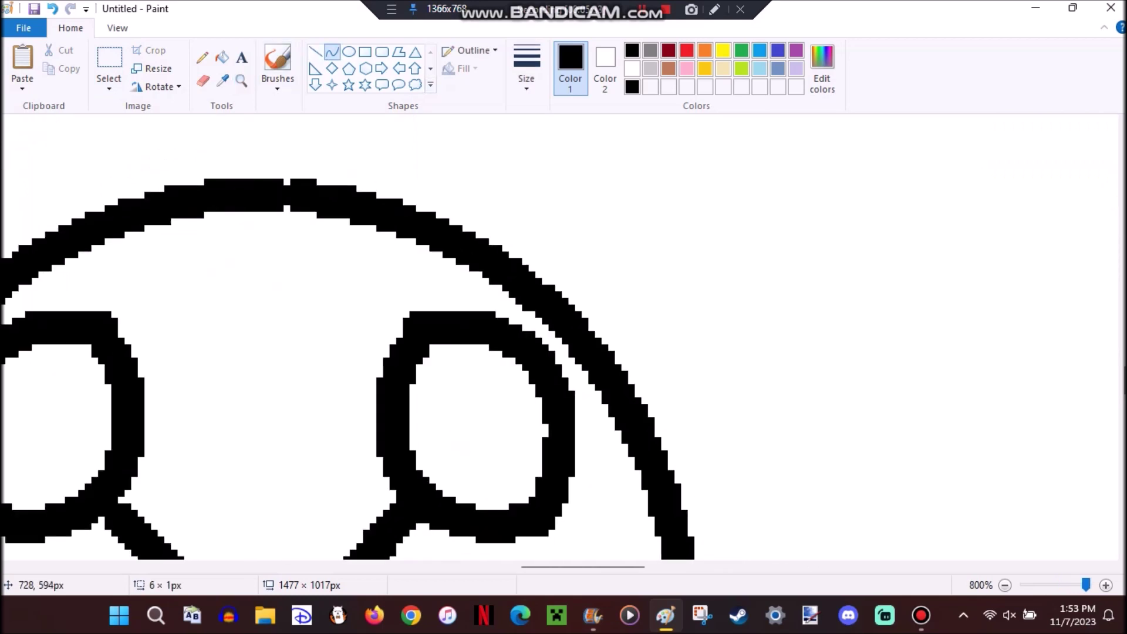
left_click(240, 80)
right_click(375, 410)
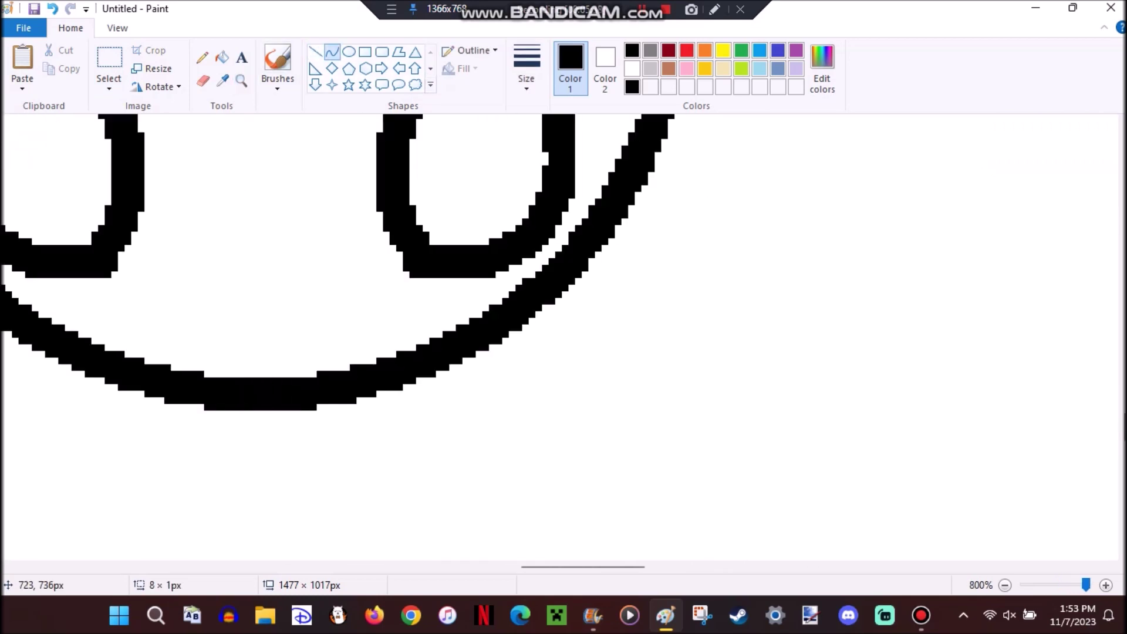
scroll(563, 340, "down", 6)
scroll(490, 264, "up", 1)
Select the whole button eye and move it onto the face, right of the oval eye
left_click(109, 65)
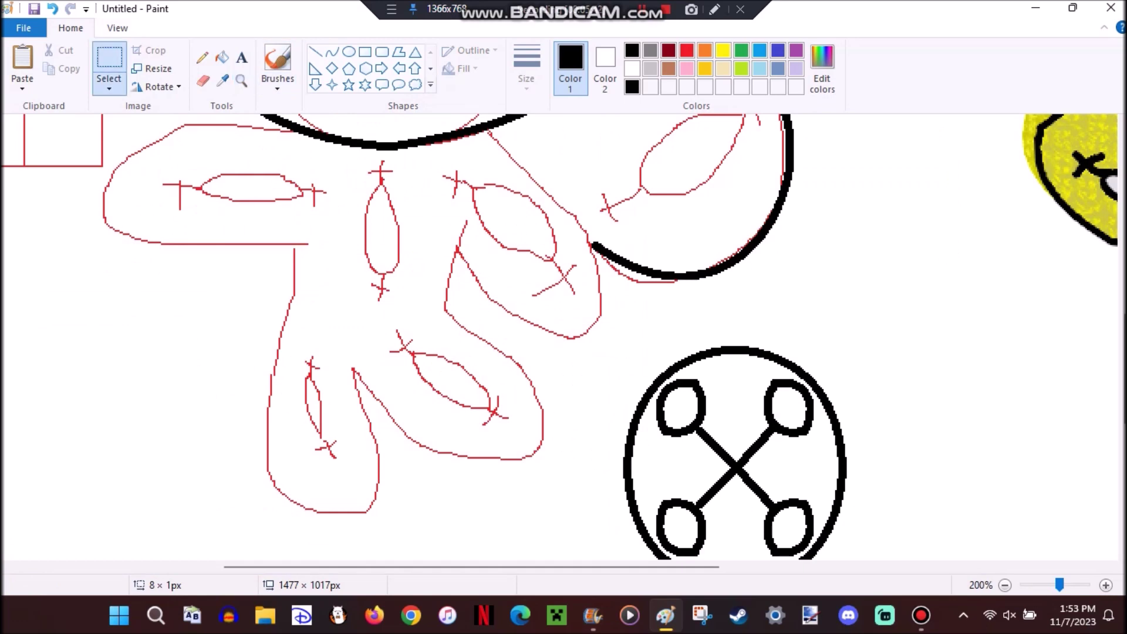
left_click_drag(703, 331, 831, 494)
left_click_drag(664, 430, 901, 244)
left_click_drag(891, 291, 909, 229)
left_click_drag(734, 355, 514, 256)
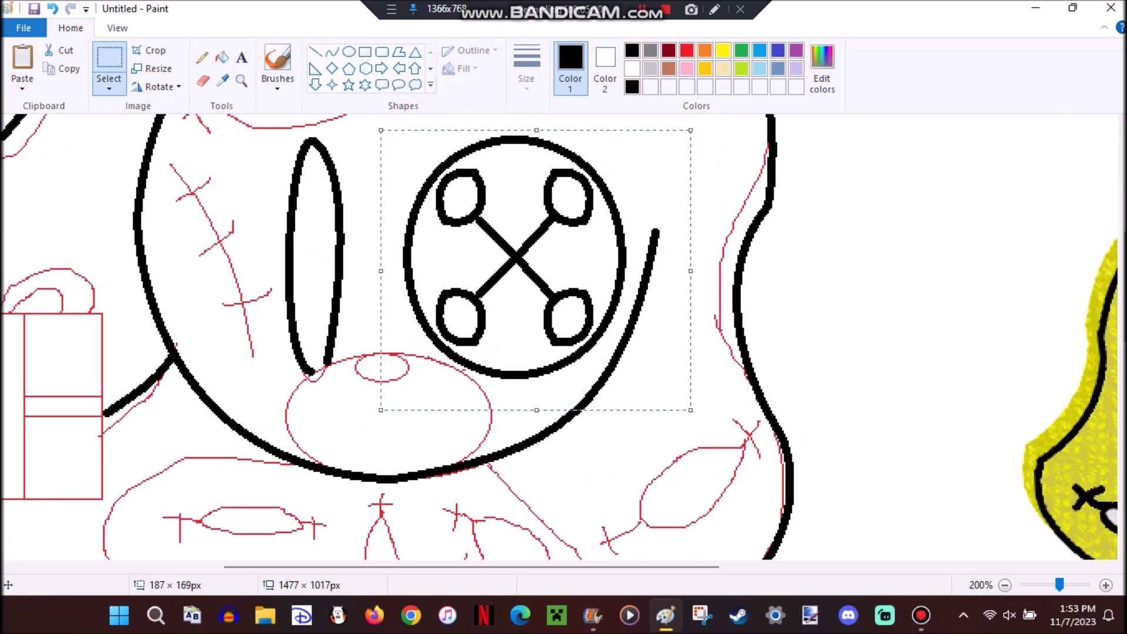
Trace the large rounded muzzle in thick gray curves, from its top edge down to the chin on both sides
scroll(277, 421, "up", 3)
left_click(332, 51)
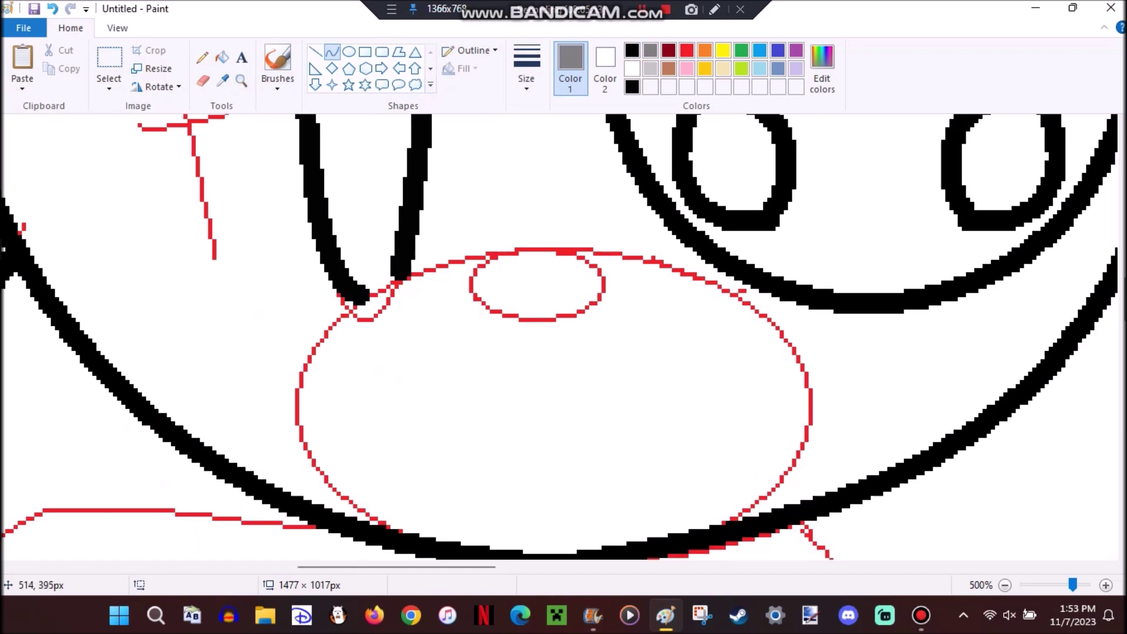
mouse_move(529, 250)
left_mouse_down()
mouse_move(660, 554)
mouse_move(540, 382)
mouse_move(791, 338)
mouse_move(810, 411)
mouse_move(775, 499)
mouse_move(763, 581)
mouse_move(751, 587)
left_mouse_up()
scroll(587, 352, "down", 2)
left_click_drag(536, 457, 532, 136)
left_click_drag(460, 297, 229, 277)
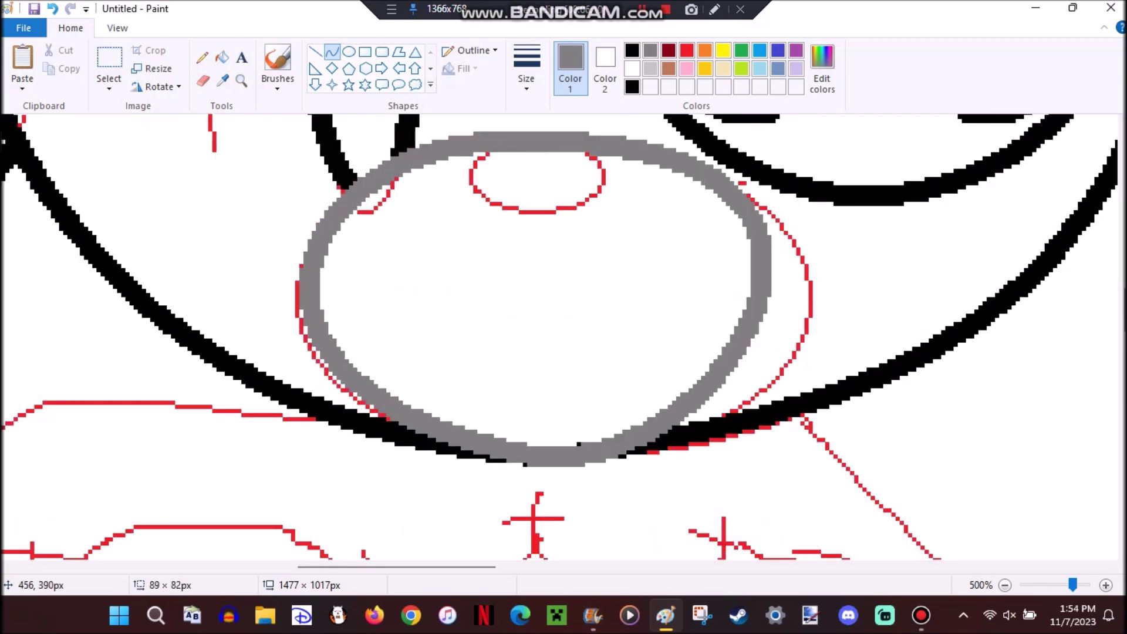
Draw the small nose as a thick gray curve hanging beneath the muzzle's top edge
scroll(229, 277, "up", 2)
mouse_move(468, 266)
left_mouse_down()
mouse_move(611, 266)
mouse_move(578, 264)
left_mouse_up()
mouse_move(516, 267)
left_mouse_down()
mouse_move(376, 361)
mouse_move(646, 352)
left_mouse_up()
scroll(563, 335, "down", 2)
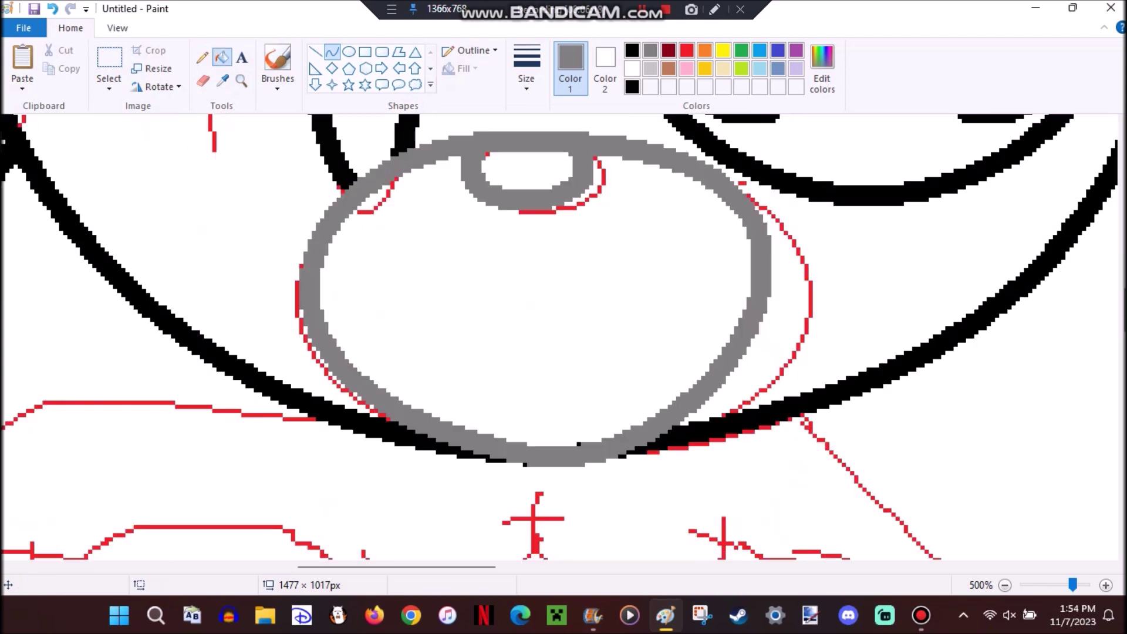
Recolor the gray muzzle and nose outlines black with the fill tool
left_click(222, 57)
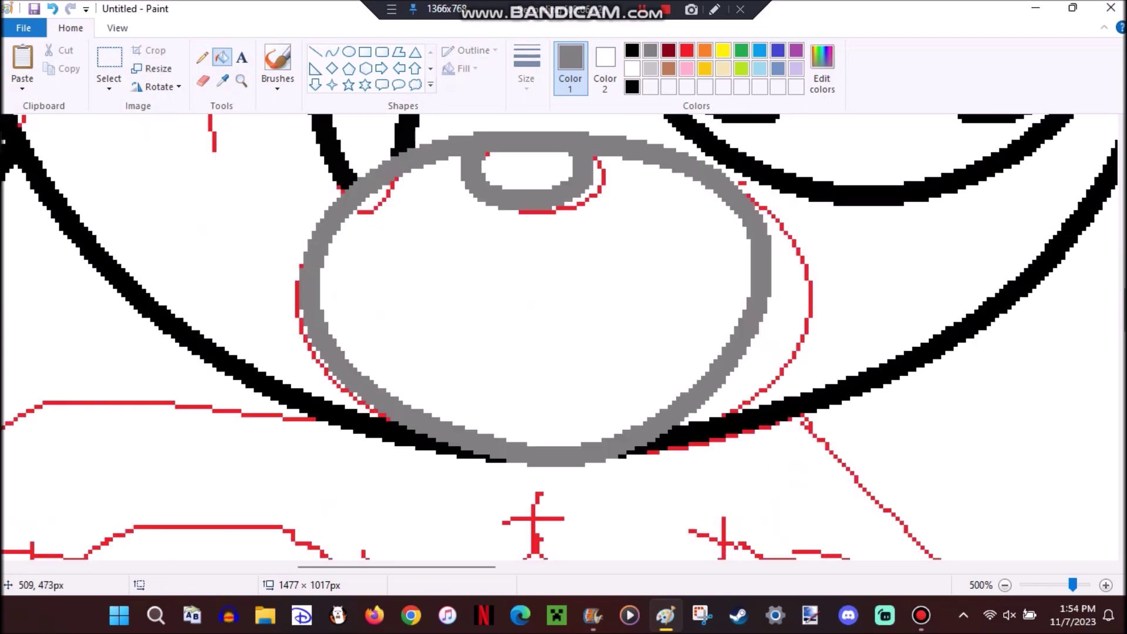
left_click(631, 50)
left_click(434, 430)
scroll(435, 429, "up", 4)
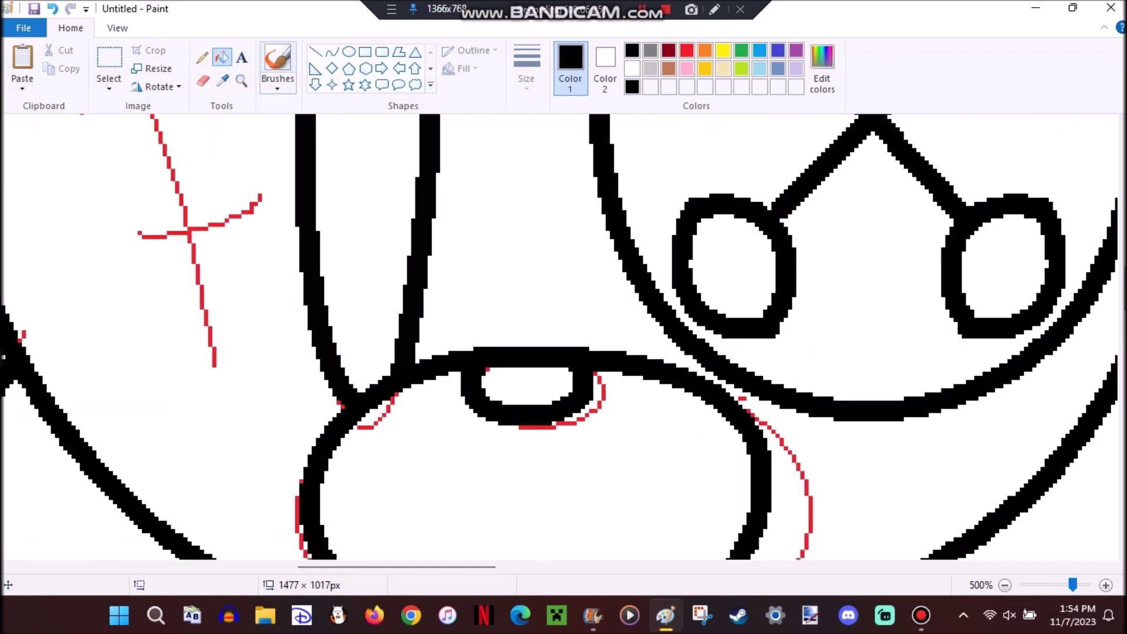
Ink the long curved seam on the left cheek as one thick black curve
left_click(240, 81)
right_click(4, 262)
right_click(5, 261)
left_click(518, 206)
left_click(332, 52)
left_click_drag(276, 221, 448, 284)
scroll(309, 259, "down", 3)
scroll(449, 285, "up", 5)
left_click_drag(387, 370, 369, 376)
Draw three short cross stitches over the left cheek's seam, following the sketch
left_click_drag(282, 311, 367, 258)
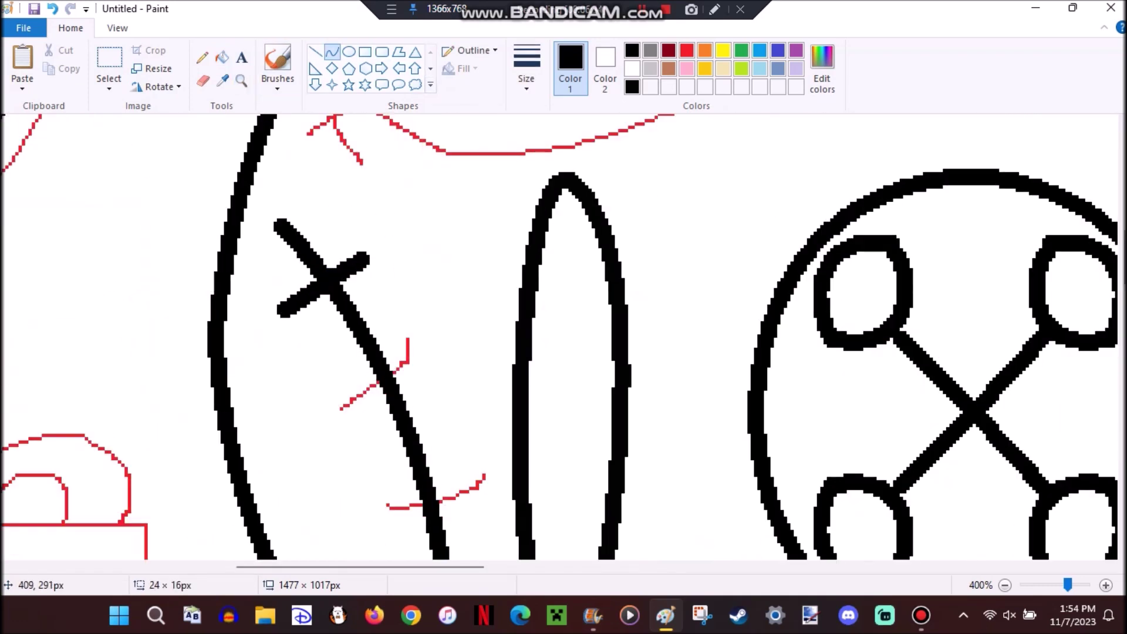
left_click_drag(342, 396, 411, 350)
left_click_drag(399, 358, 405, 366)
mouse_move(388, 515)
left_mouse_down()
mouse_move(480, 478)
mouse_move(455, 499)
left_mouse_up()
Outline the leaf-shaped patch on the forehead with an upper and a lower black curve
scroll(384, 374, "up", 5)
left_click_drag(371, 429, 843, 349)
left_click_drag(610, 375, 617, 282)
left_click_drag(374, 426, 843, 350)
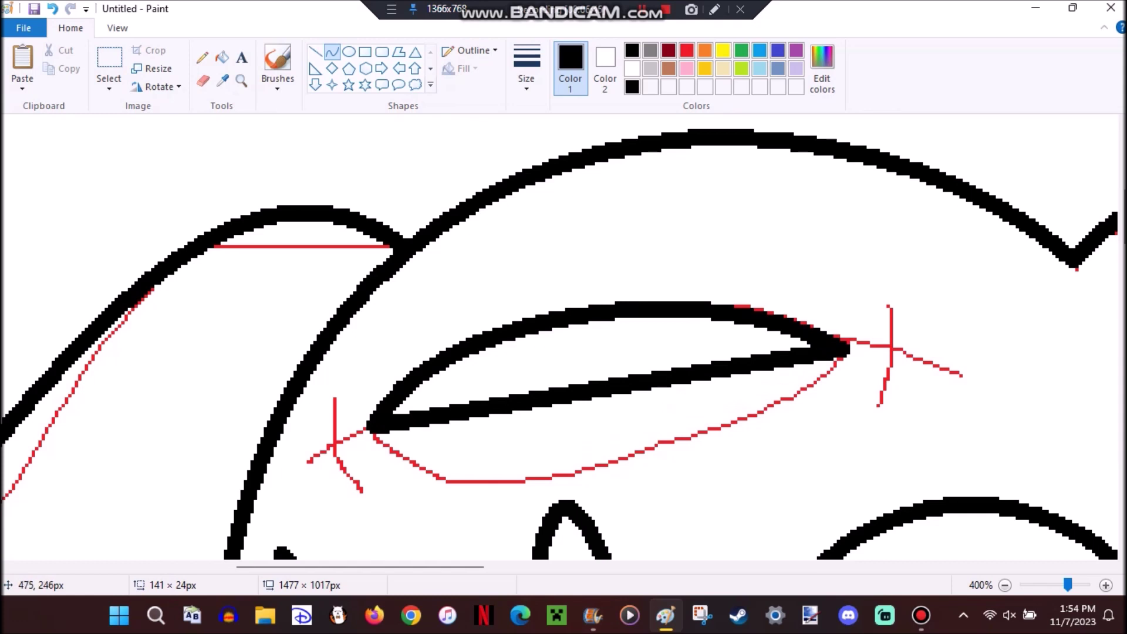
left_click_drag(608, 387, 505, 511)
Add a thread with a crossing stitch at each end of the forehead patch
left_click_drag(371, 420, 308, 469)
left_click_drag(332, 405, 360, 468)
mouse_move(842, 350)
left_mouse_down()
mouse_move(901, 352)
mouse_move(962, 378)
left_mouse_up()
left_click_drag(898, 359, 897, 346)
left_click_drag(894, 297, 880, 390)
left_click_drag(887, 346, 907, 343)
Ink the right arm in thick black, from the chin down past the ear and around the arm's rounded end
scroll(563, 335, "down", 5)
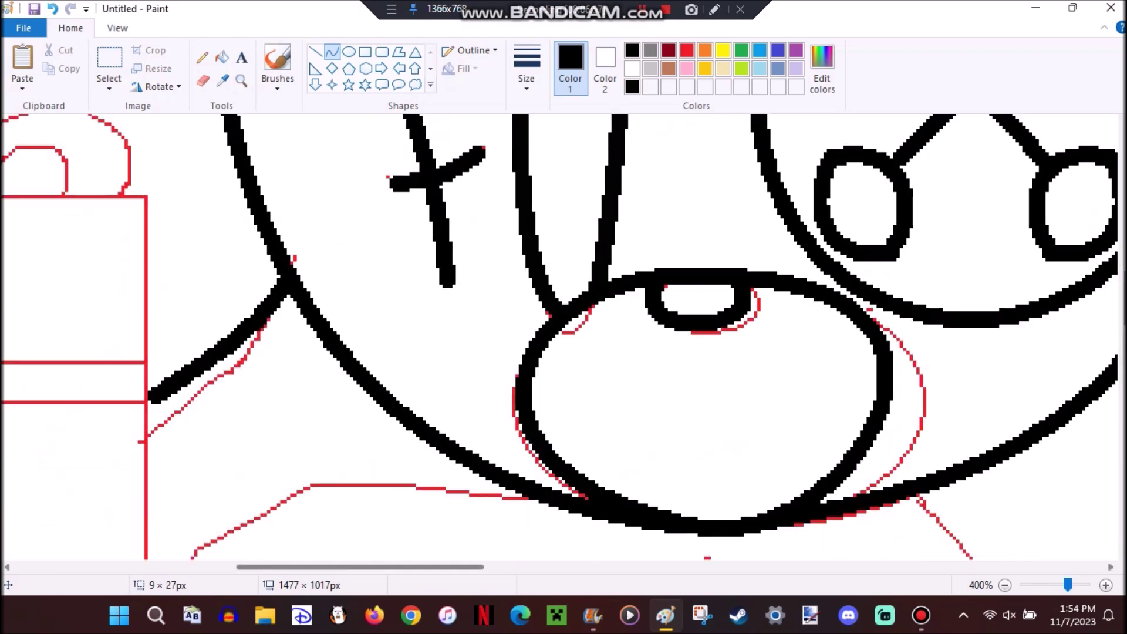
scroll(563, 334, "right", 3)
key("p")
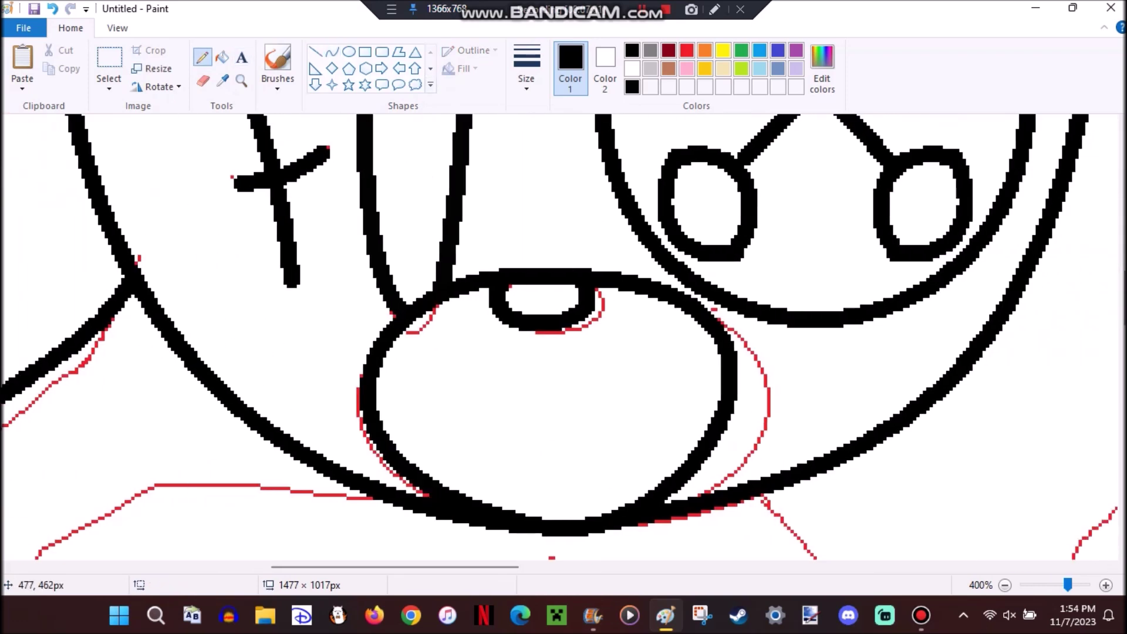
scroll(563, 337, "right", 10)
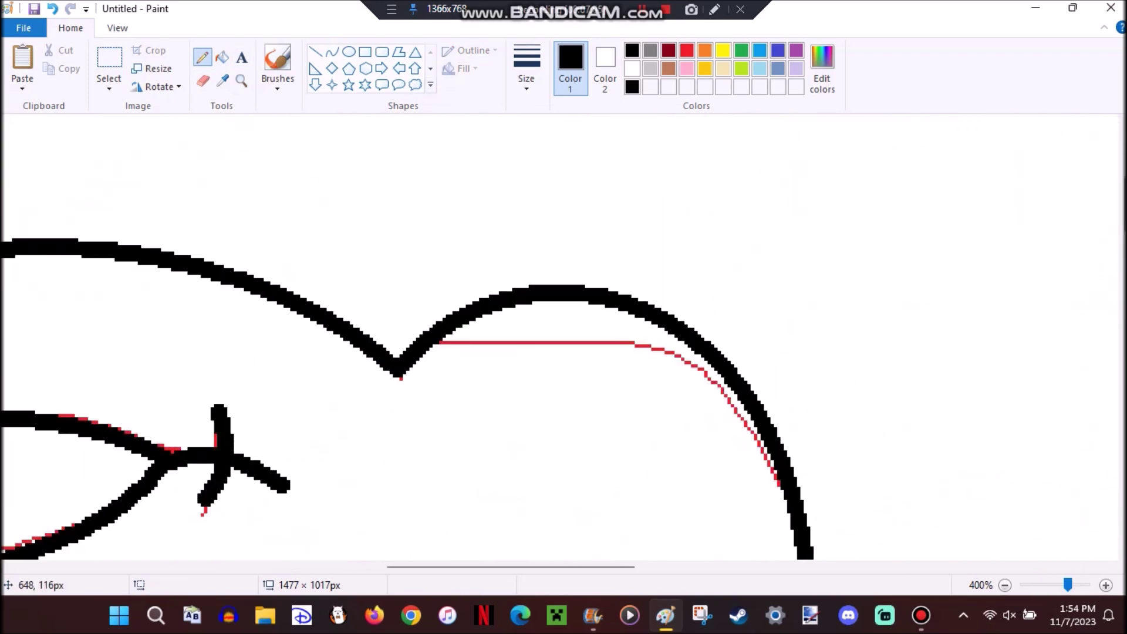
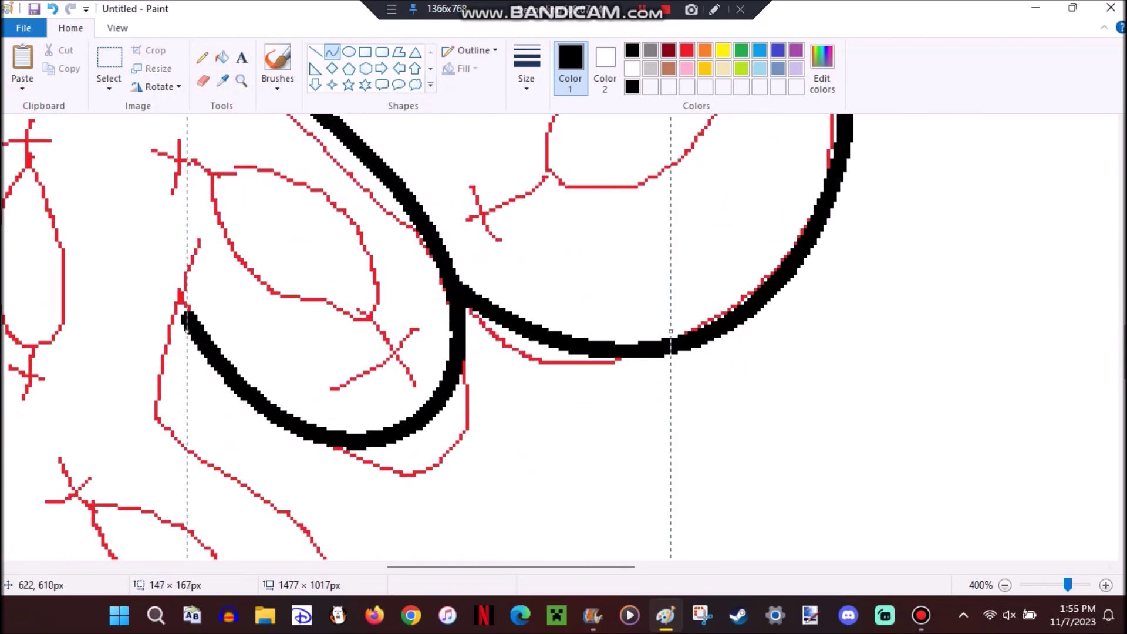
Draw a thread with a crossing stitch at both ends of the patch on the lower right ear
scroll(564, 336, "up", 3)
left_click_drag(779, 191, 748, 242)
left_click_drag(556, 397, 471, 449)
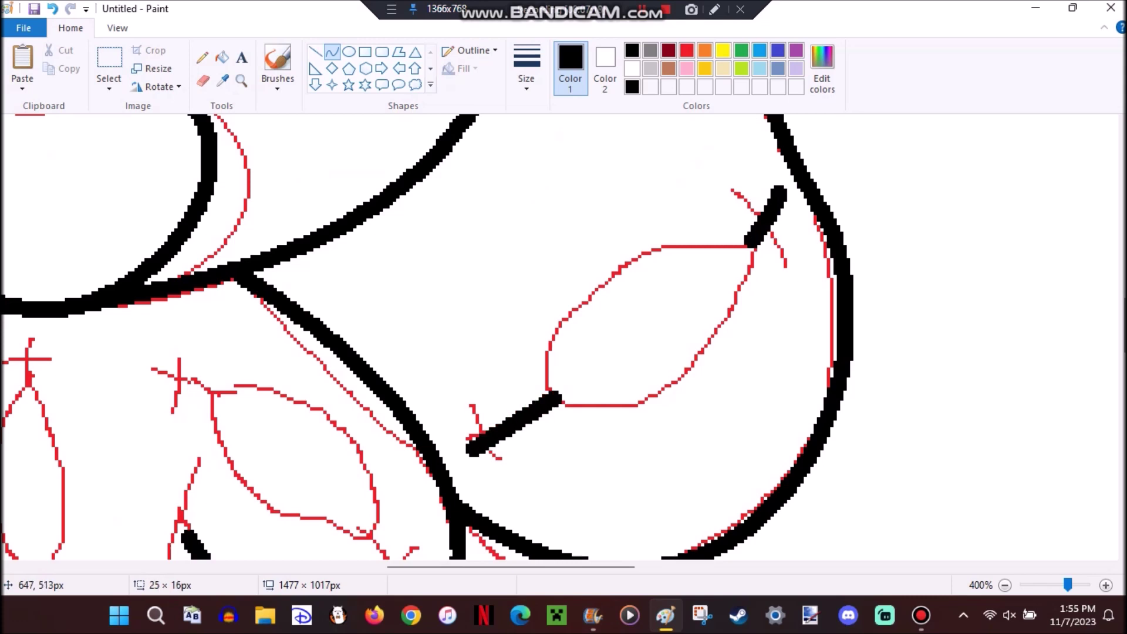
left_click_drag(503, 390, 536, 457)
left_click(503, 382)
left_click_drag(732, 201, 785, 249)
left_click(760, 207)
Outline the right ear's leaf-shaped patch with two black curves joining the stitched ends, undoing the misplaced first attempt
left_click(682, 294)
mouse_move(682, 295)
left_mouse_down()
mouse_move(504, 413)
mouse_move(768, 230)
left_mouse_up()
key("ctrl+z")
left_click_drag(657, 320, 586, 253)
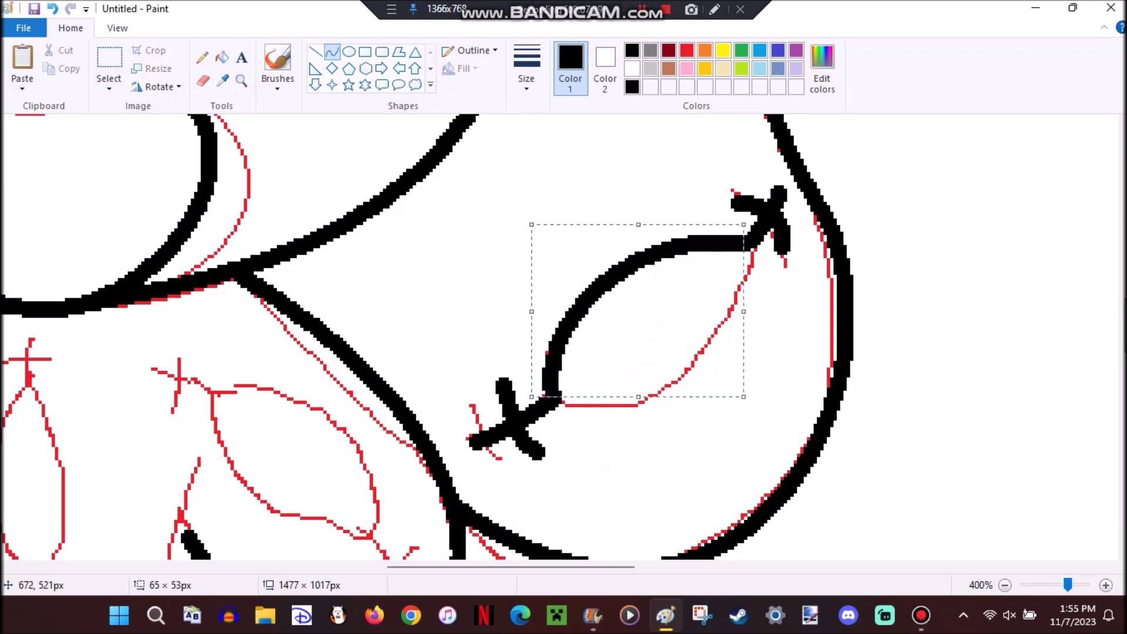
left_click_drag(556, 394, 754, 246)
left_click_drag(655, 320, 686, 358)
Outline the leaf-shaped patch on the left arm with an upper and a lower black curve
left_click_drag(511, 567, 387, 567)
left_click_drag(220, 392, 423, 401)
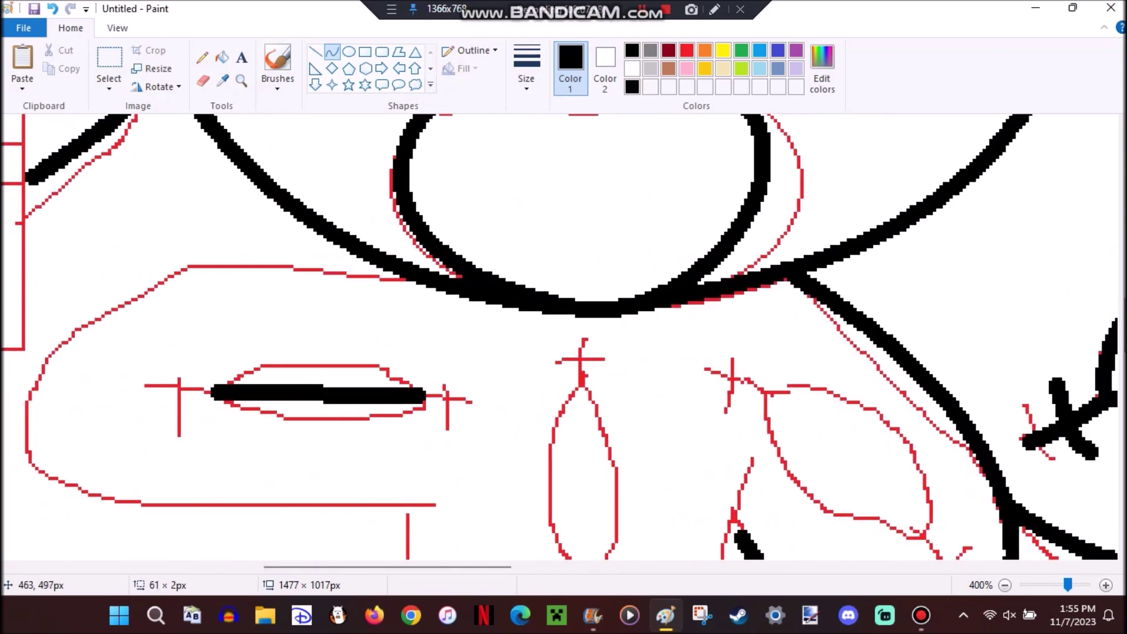
left_click_drag(322, 396, 325, 359)
left_click_drag(232, 397, 424, 401)
mouse_move(323, 398)
left_mouse_down()
mouse_move(324, 440)
mouse_move(323, 428)
left_mouse_up()
Add stitched threads to both ends of the left arm's patch and outline the arm with one looping black curve
left_click_drag(214, 391, 125, 405)
left_click_drag(167, 400, 162, 387)
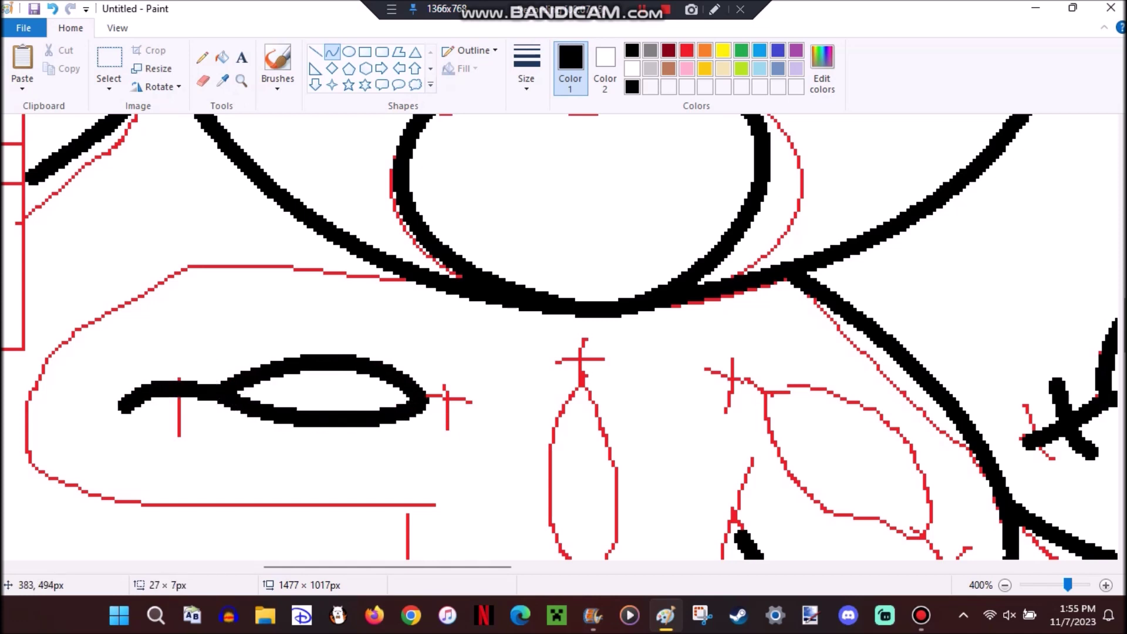
left_click_drag(425, 401, 470, 405)
mouse_move(470, 385)
left_mouse_down()
mouse_move(480, 427)
mouse_move(470, 396)
left_mouse_up()
left_click_drag(405, 264, 418, 503)
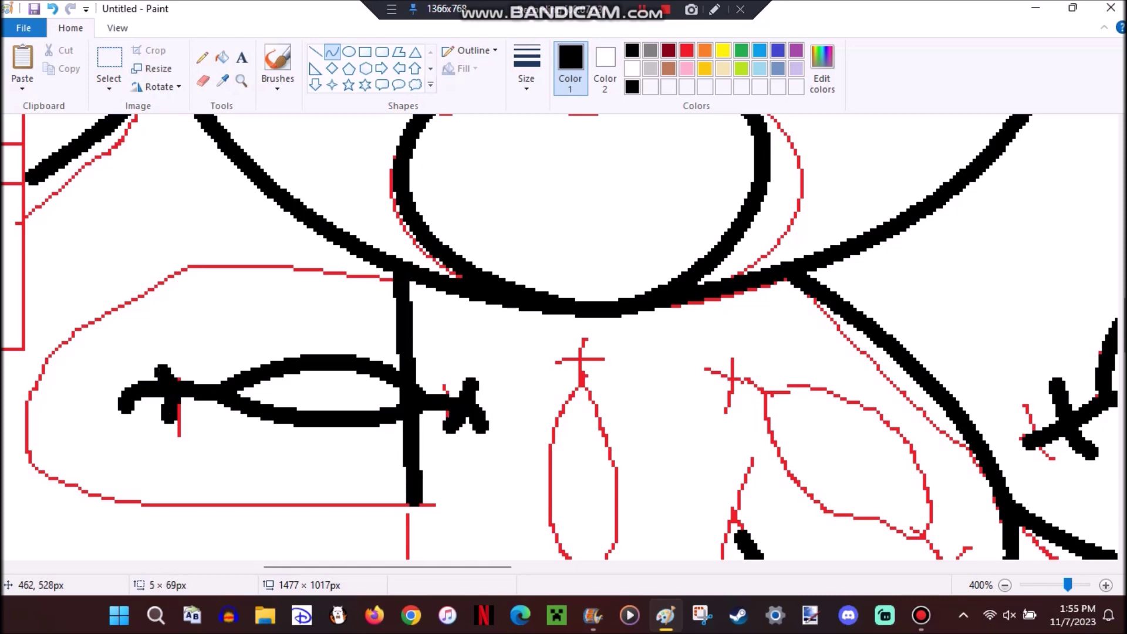
left_click_drag(410, 384, 4, 376)
Ink the body's left side and continue around the left leg's rounded foot up to the gap between the legs
left_click(241, 81)
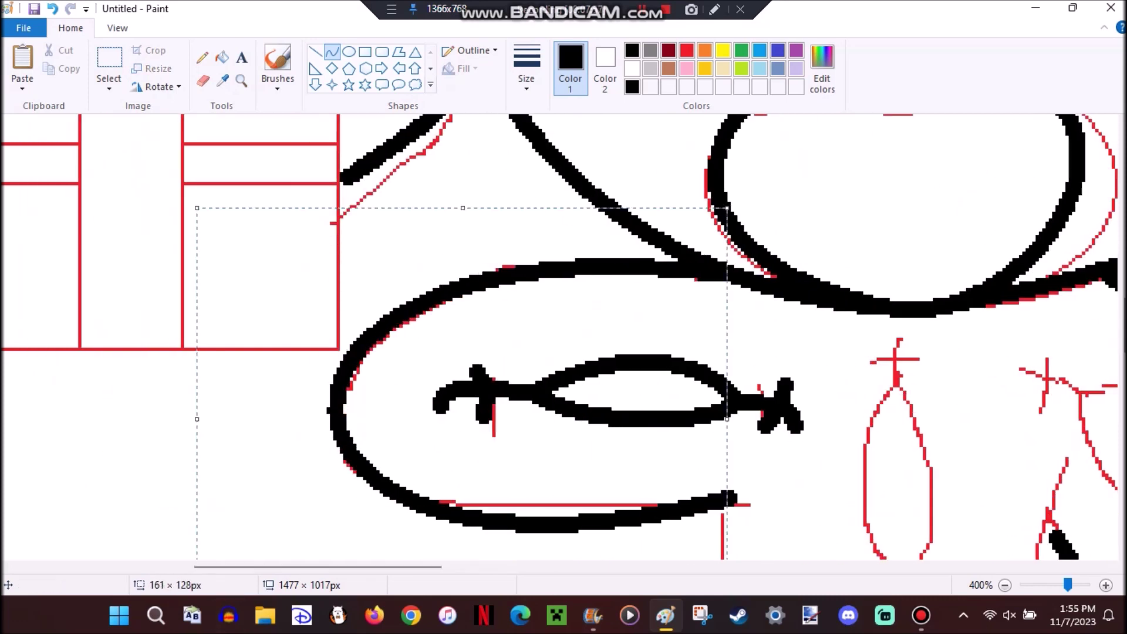
right_click(461, 207)
right_click(461, 207)
left_click(324, 239)
scroll(308, 281, "up", 2)
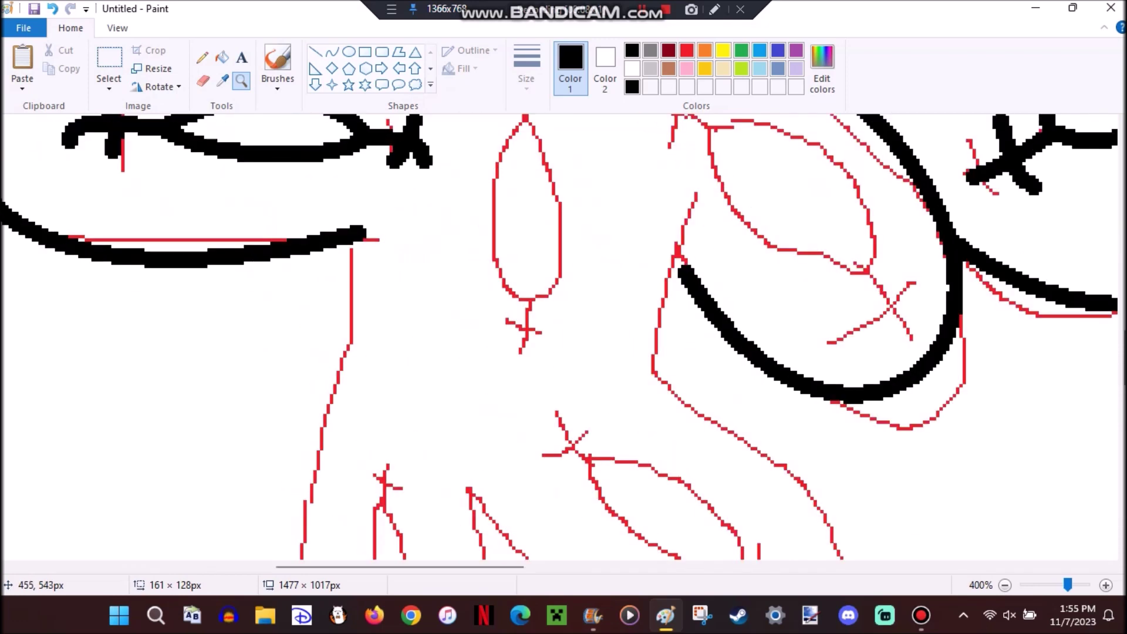
left_click(331, 52)
mouse_move(351, 249)
left_mouse_down()
mouse_move(327, 365)
mouse_move(277, 352)
mouse_move(276, 557)
left_mouse_up()
scroll(275, 528, "down", 3)
left_click_drag(275, 245, 487, 127)
left_click_drag(382, 193, 419, 557)
mouse_move(725, 536)
left_mouse_down()
mouse_move(754, 471)
mouse_move(754, 561)
mouse_move(738, 524)
left_mouse_up()
Draw the left leg's curved vertical seam with a crossing stitch at each end
scroll(564, 335, "up", 3)
mouse_move(384, 220)
left_mouse_down()
mouse_move(420, 460)
mouse_move(449, 474)
left_mouse_up()
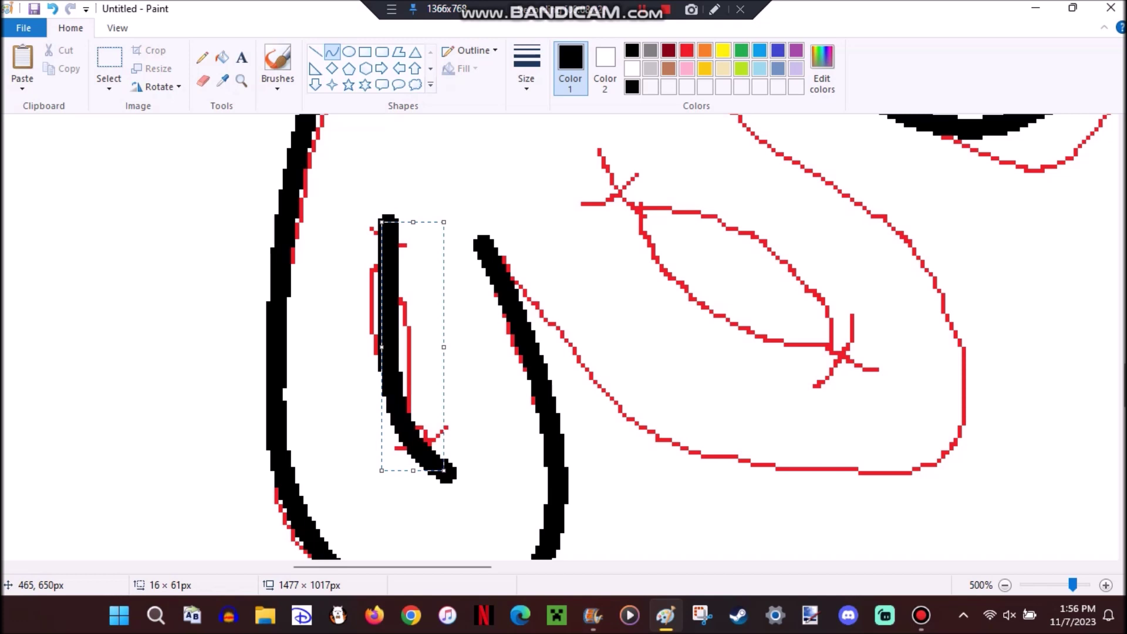
left_click_drag(355, 247, 434, 263)
left_click_drag(449, 423, 383, 471)
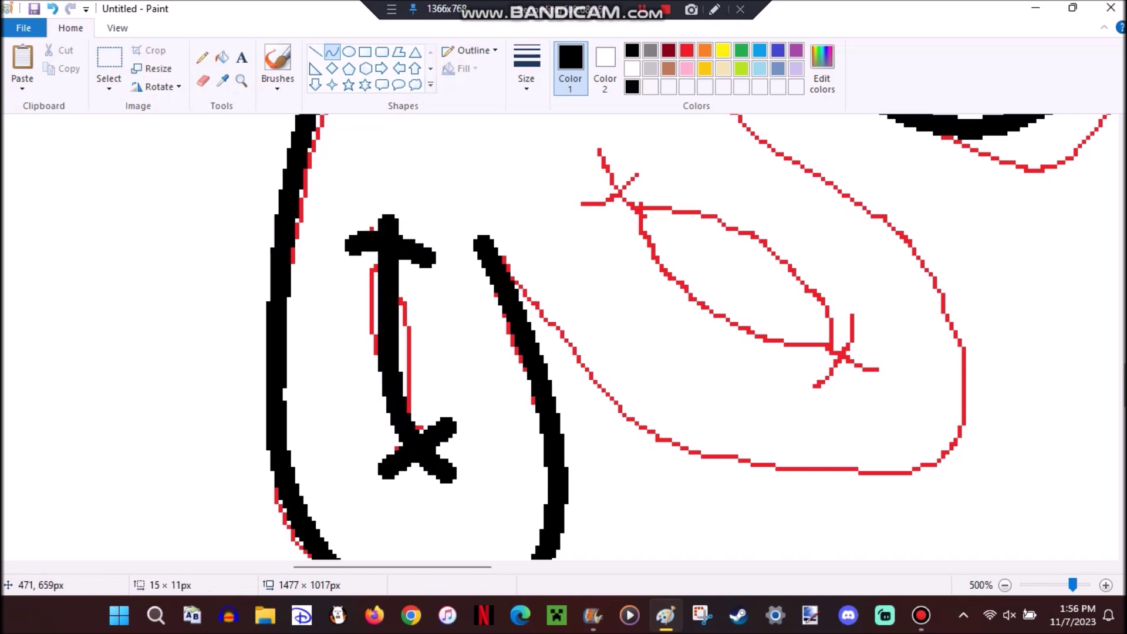
Draw a light gray leaf-shaped opening over the left leg's seam, clear its inside to white, and recolor its outline black
mouse_move(391, 267)
left_mouse_down()
mouse_move(382, 391)
mouse_move(405, 414)
left_mouse_up()
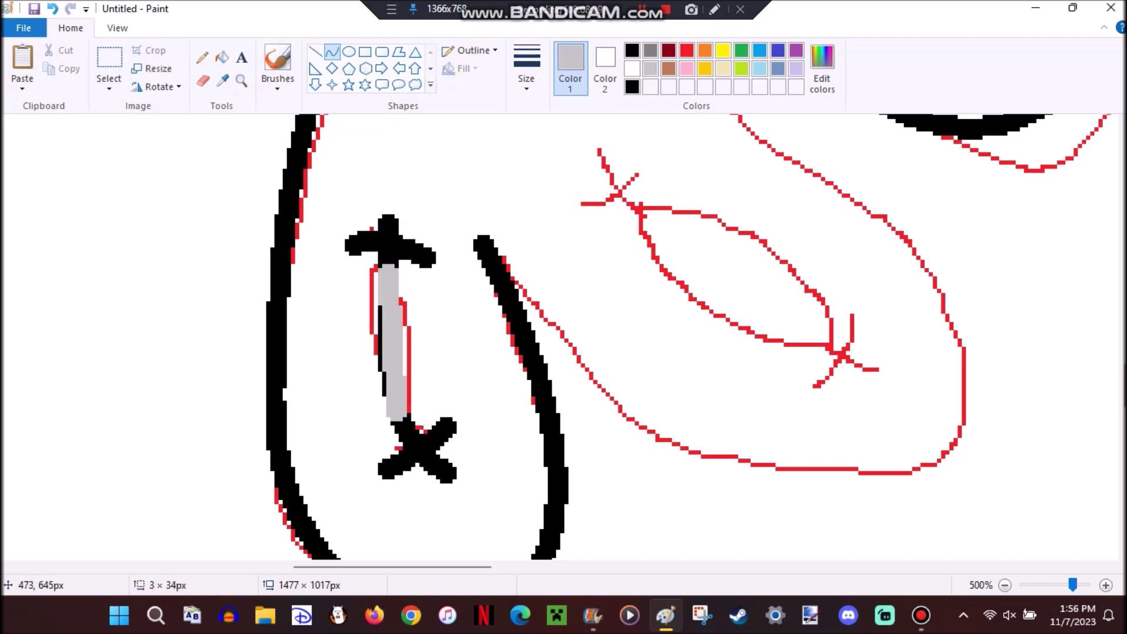
left_click_drag(387, 344, 343, 343)
left_click_drag(389, 273, 408, 411)
left_click_drag(405, 340, 455, 343)
left_click(222, 57)
right_click(389, 340)
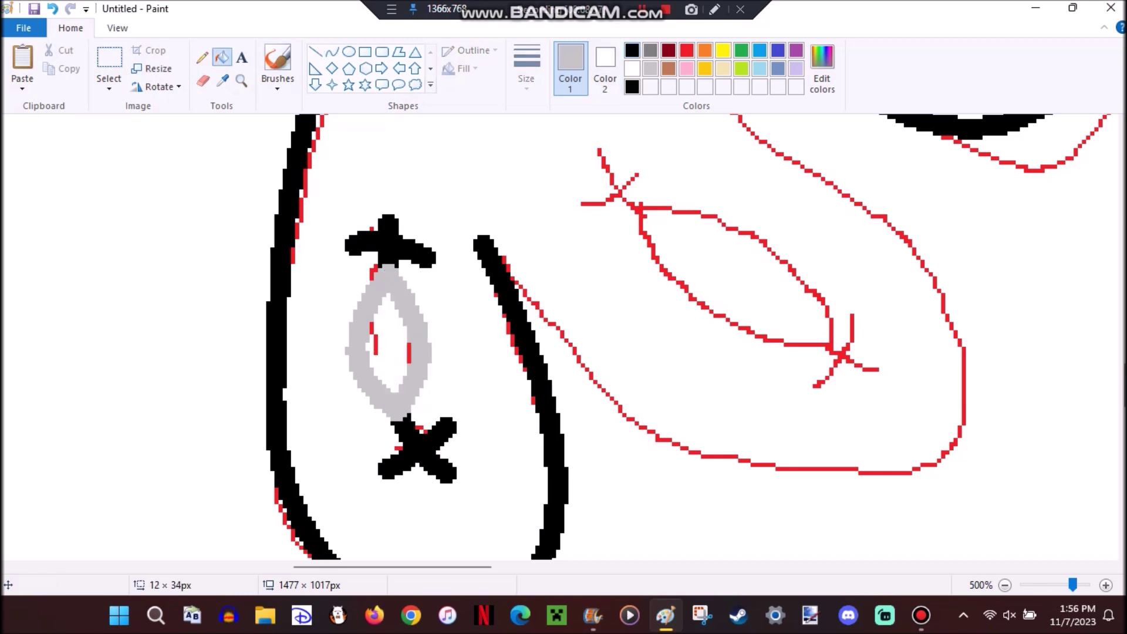
left_click(632, 50)
left_click(355, 353)
Ink the right leg's leaf-shaped patch in black, with a stitched thread at each end
left_click(332, 52)
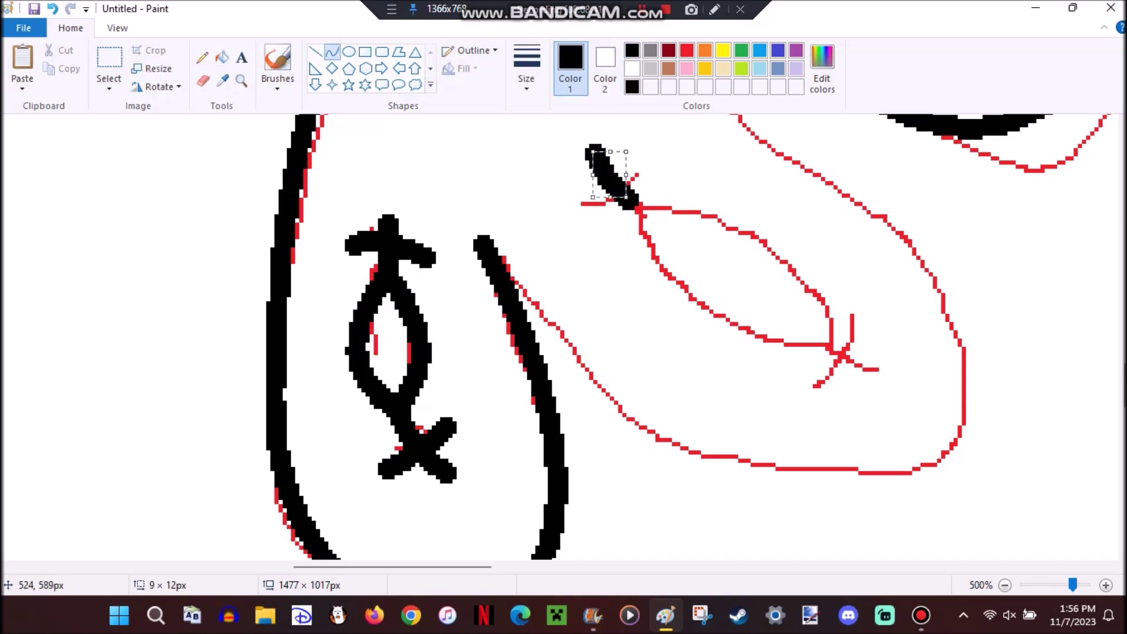
mouse_move(831, 348)
left_mouse_down()
mouse_move(910, 379)
mouse_move(883, 437)
left_mouse_up()
left_click_drag(857, 361, 622, 193)
mouse_move(745, 276)
left_mouse_down()
mouse_move(754, 326)
mouse_move(877, 364)
mouse_move(745, 228)
left_mouse_up()
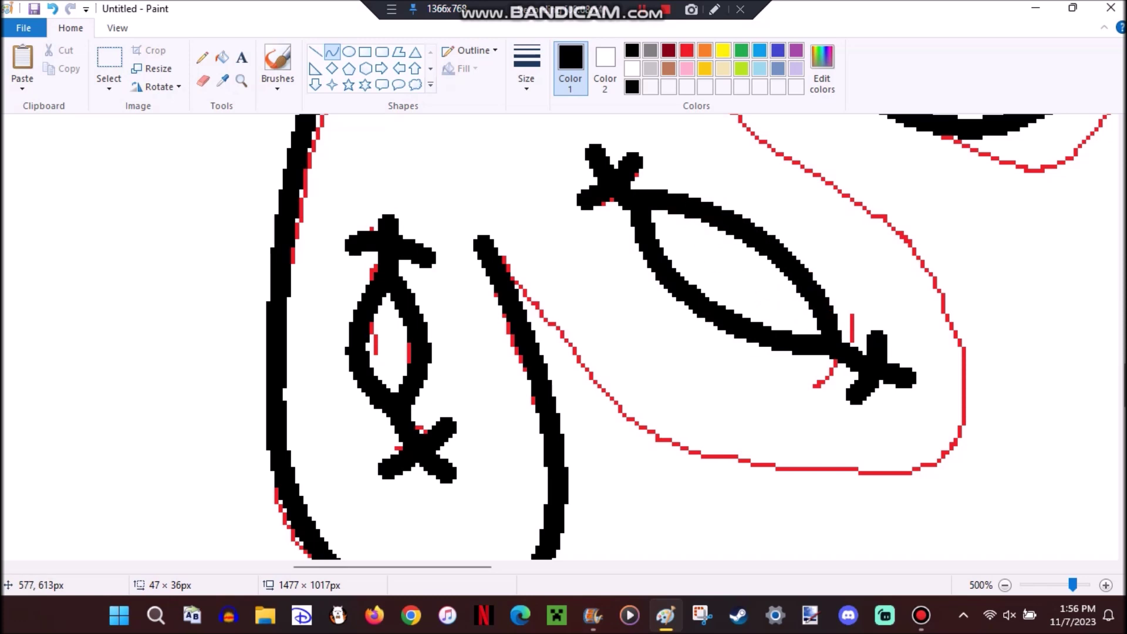
Outline the right leg in thick black around its foot and connect its upper edge to the right arm
left_click_drag(484, 244, 909, 444)
mouse_move(698, 346)
left_mouse_down()
mouse_move(687, 405)
mouse_move(705, 408)
left_mouse_up()
left_click(760, 384)
scroll(721, 350, "up", 3)
left_click_drag(822, 297, 722, 323)
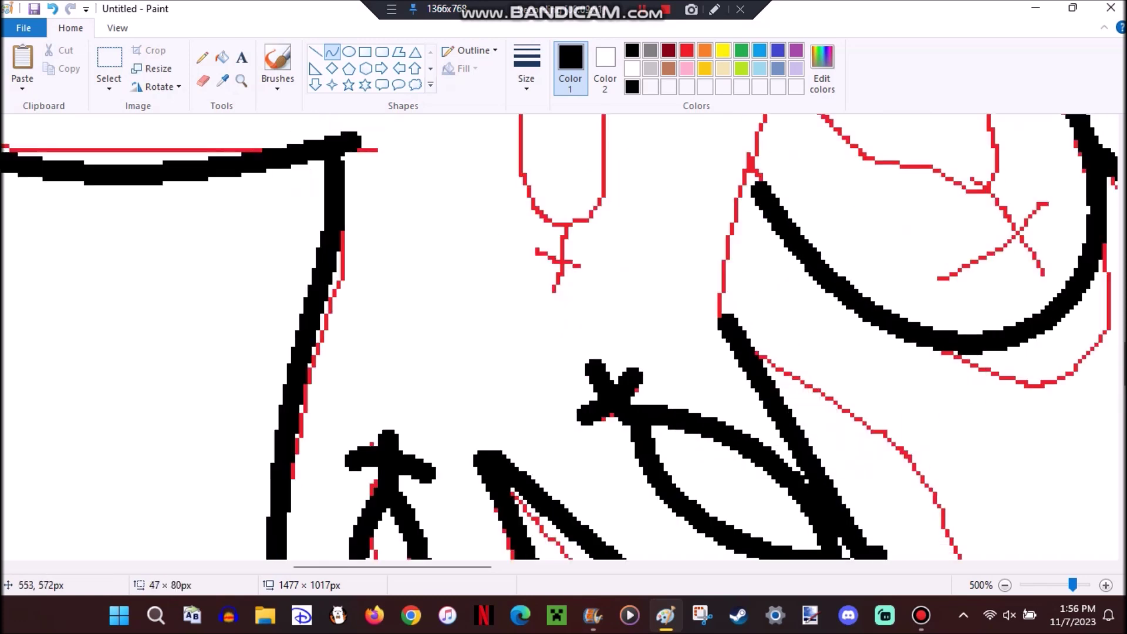
scroll(722, 323, "down", 2)
left_click_drag(933, 426, 986, 399)
scroll(792, 264, "up", 3)
mouse_move(731, 431)
left_mouse_down()
mouse_move(766, 217)
mouse_move(727, 364)
left_mouse_up()
Draw the belly's curved vertical seam with crossing stitches at its top and bottom
scroll(563, 335, "up", 6)
scroll(564, 334, "down", 5)
scroll(563, 334, "up", 1)
left_click_drag(560, 154, 584, 520)
left_click_drag(567, 329, 537, 294)
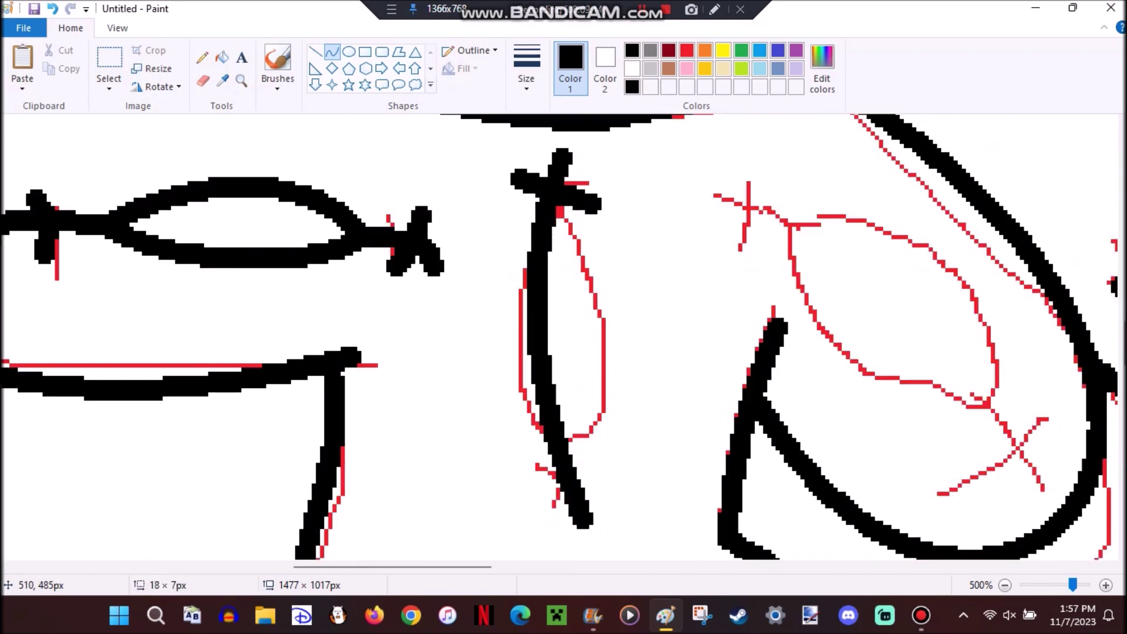
mouse_move(608, 460)
left_mouse_down()
mouse_move(531, 501)
mouse_move(552, 370)
left_mouse_up()
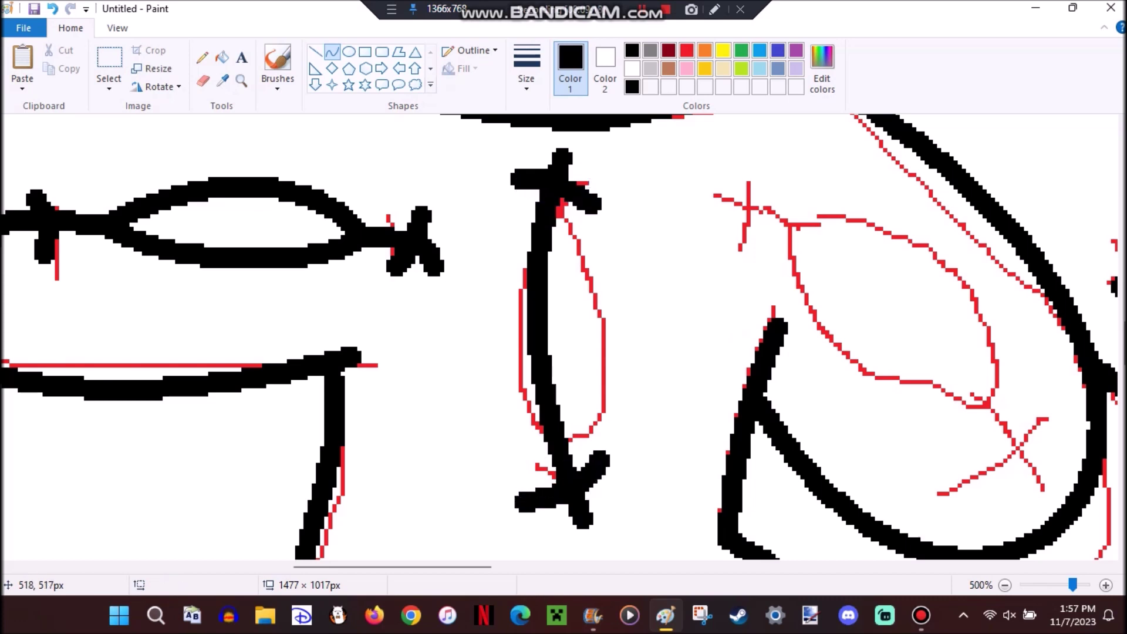
Draw an oval opening around the belly seam with two thick gray curves
left_click_drag(546, 202, 561, 449)
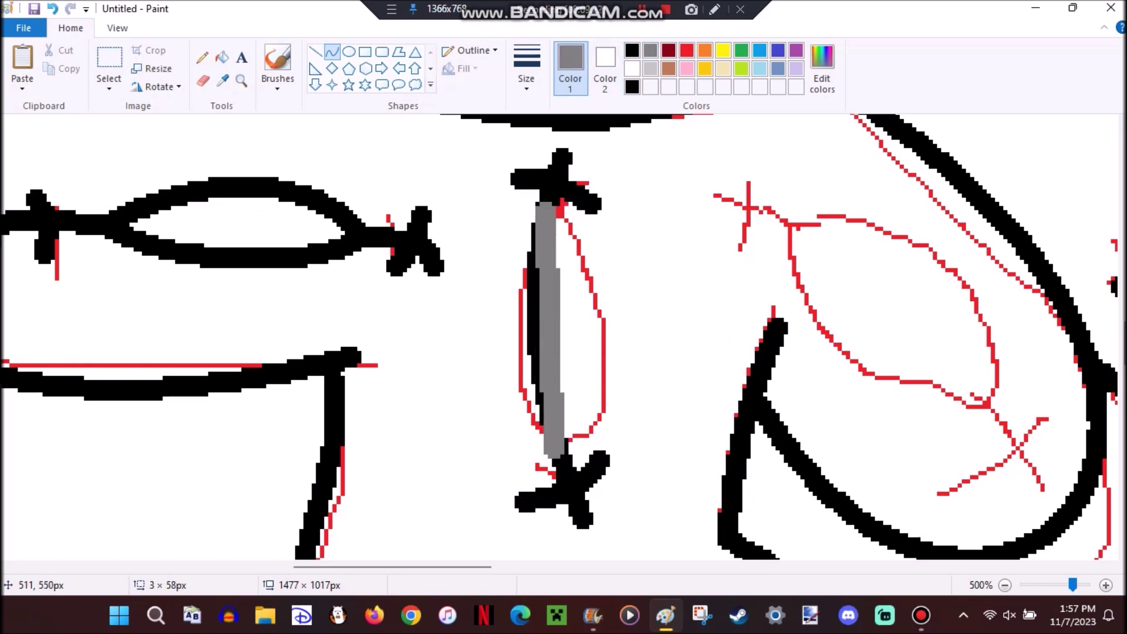
left_click_drag(554, 325, 564, 297)
left_click_drag(555, 202, 565, 452)
left_click_drag(564, 325, 633, 325)
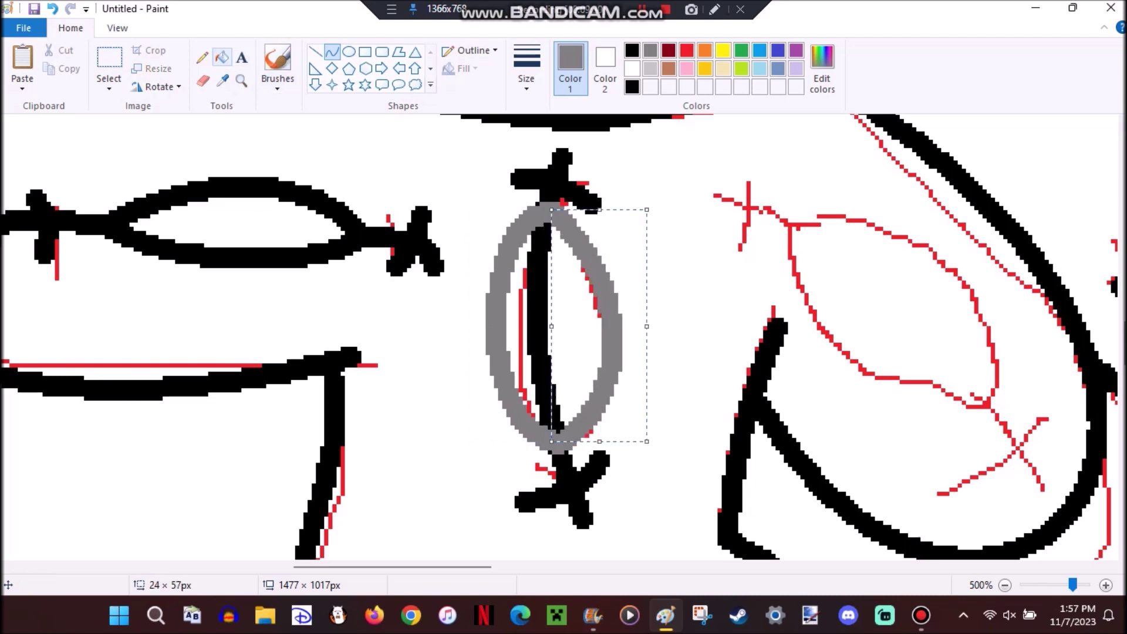
Clear the black seam inside the belly oval to white and recolor the gray outline black
left_click(222, 57)
right_click(538, 329)
left_click(631, 50)
left_click(493, 329)
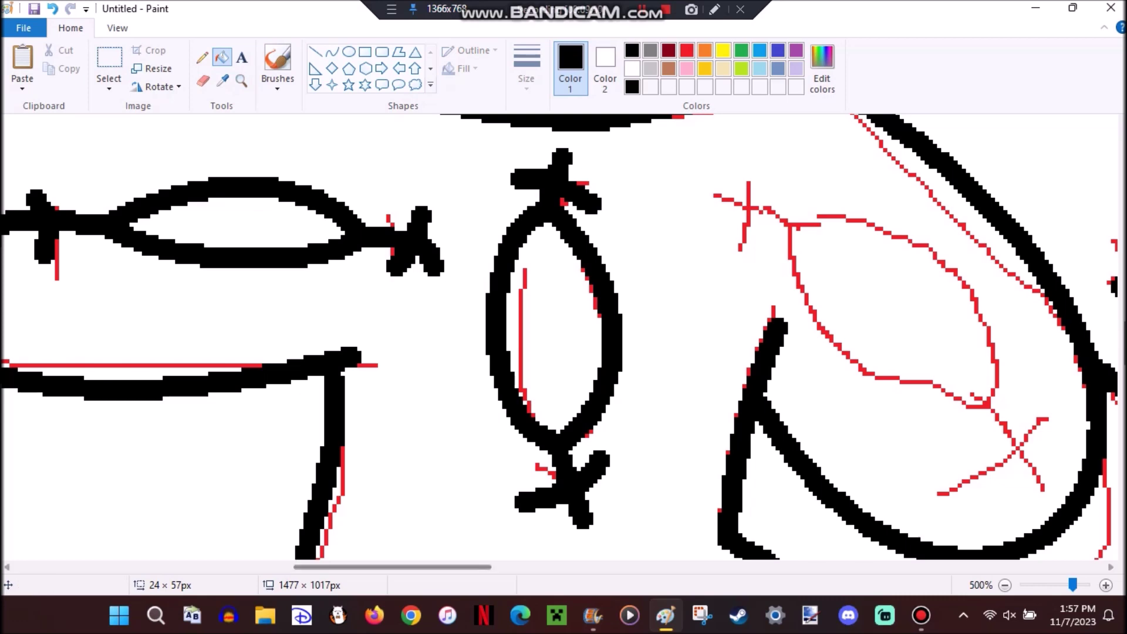
Select the left arm's stitched patch with free-form selection and move it slightly left, farther into the arm
scroll(557, 335, "up", 3)
scroll(558, 335, "left", 3)
left_click(108, 85)
left_click(162, 143)
scroll(229, 291, "down", 3)
mouse_move(229, 291)
left_mouse_down()
mouse_move(255, 284)
mouse_move(708, 347)
mouse_move(200, 389)
mouse_move(229, 294)
left_mouse_up()
left_click(241, 81)
right_click(458, 329)
left_click(639, 339)
left_click(434, 247)
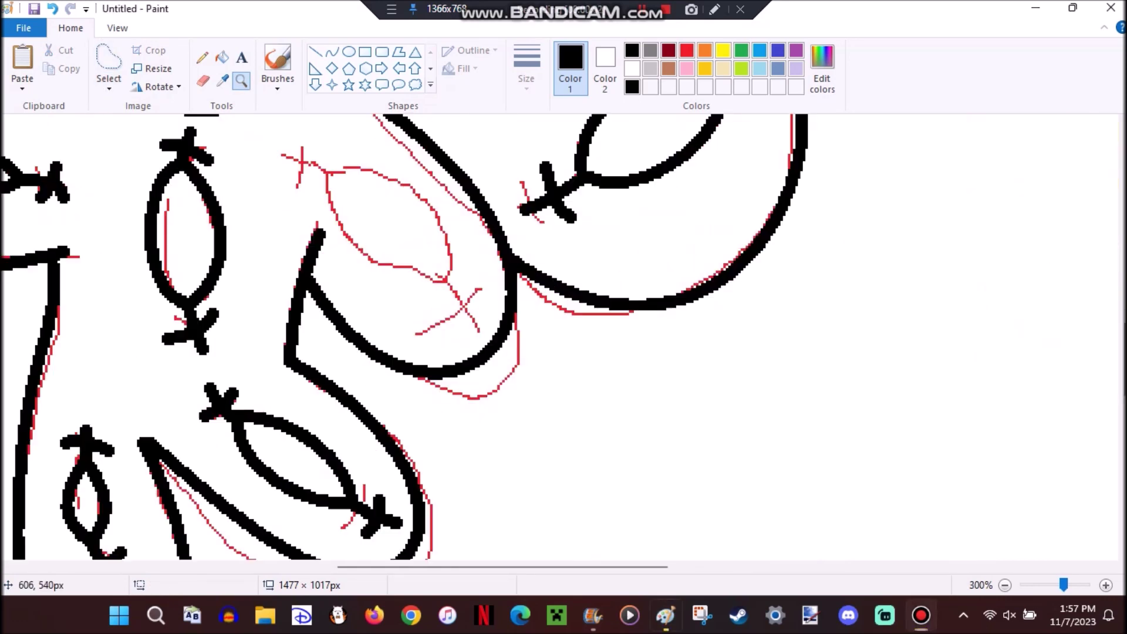
Draw an oval patch with a crossed stitch at each end on the right arm in thick black curves
left_click(446, 253)
left_click(451, 258)
left_click(331, 51)
left_click_drag(510, 452, 563, 521)
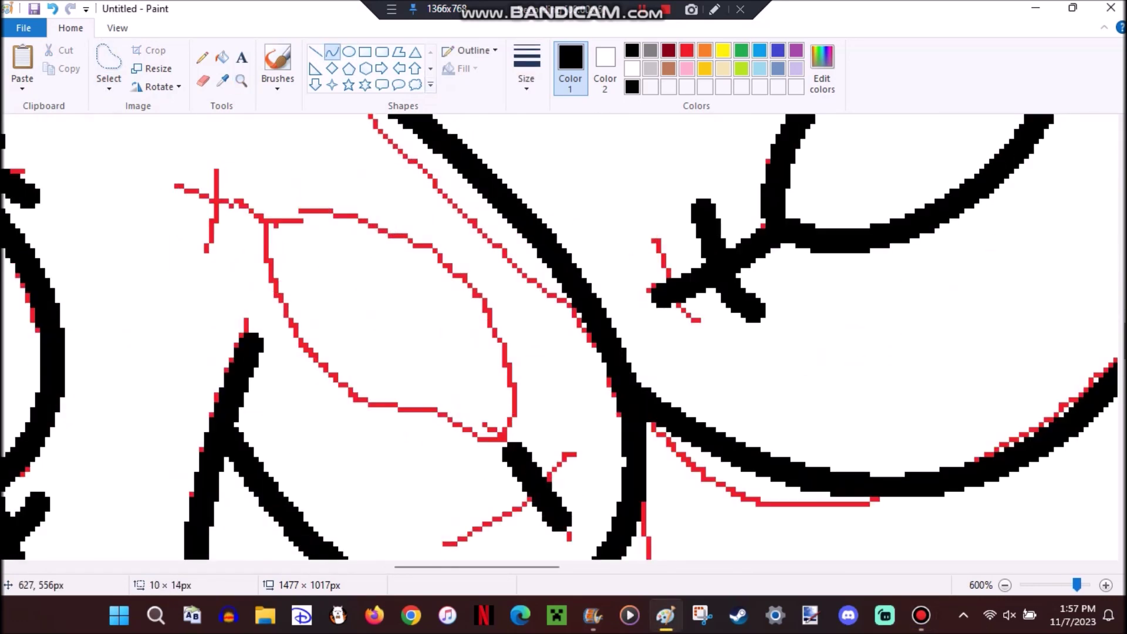
left_click_drag(580, 452, 489, 500)
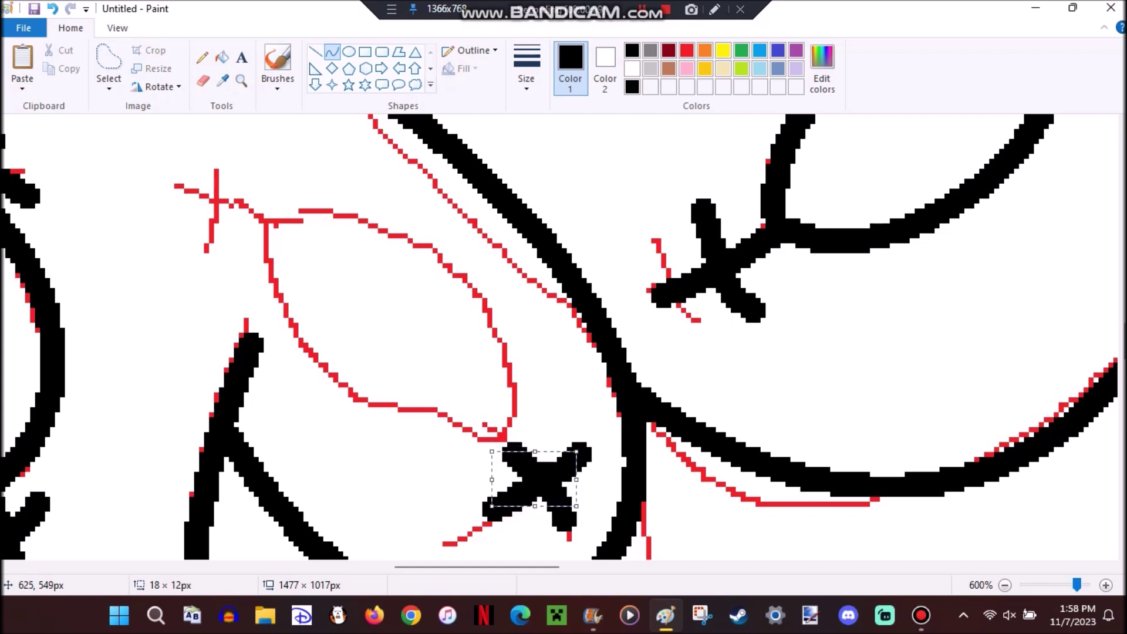
left_click_drag(507, 398, 448, 322)
right_click(443, 251)
left_click(464, 262)
left_click_drag(504, 437, 350, 275)
mouse_move(411, 375)
left_mouse_down()
mouse_move(382, 352)
mouse_move(351, 294)
mouse_move(510, 434)
mouse_move(464, 305)
left_mouse_up()
left_click_drag(516, 411, 520, 438)
mouse_move(346, 291)
left_mouse_down()
mouse_move(261, 238)
mouse_move(279, 294)
left_mouse_up()
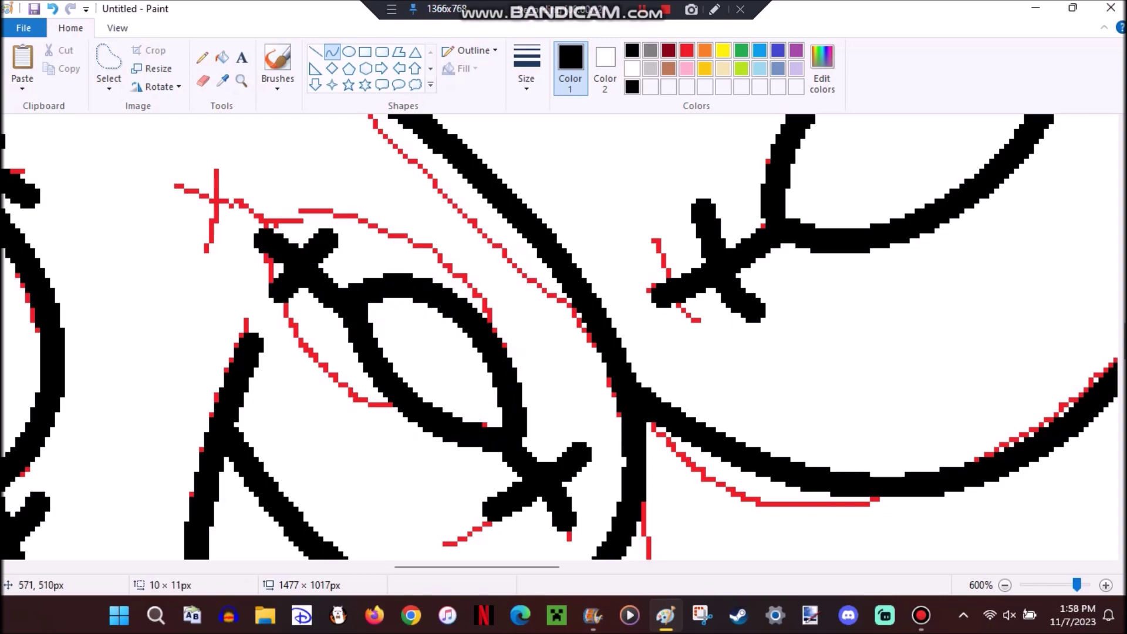
Compare the inked arms, belly and legs with the stitching on the yellow reference character
left_click(241, 80)
right_click(300, 264)
right_click(253, 214)
right_click(378, 376)
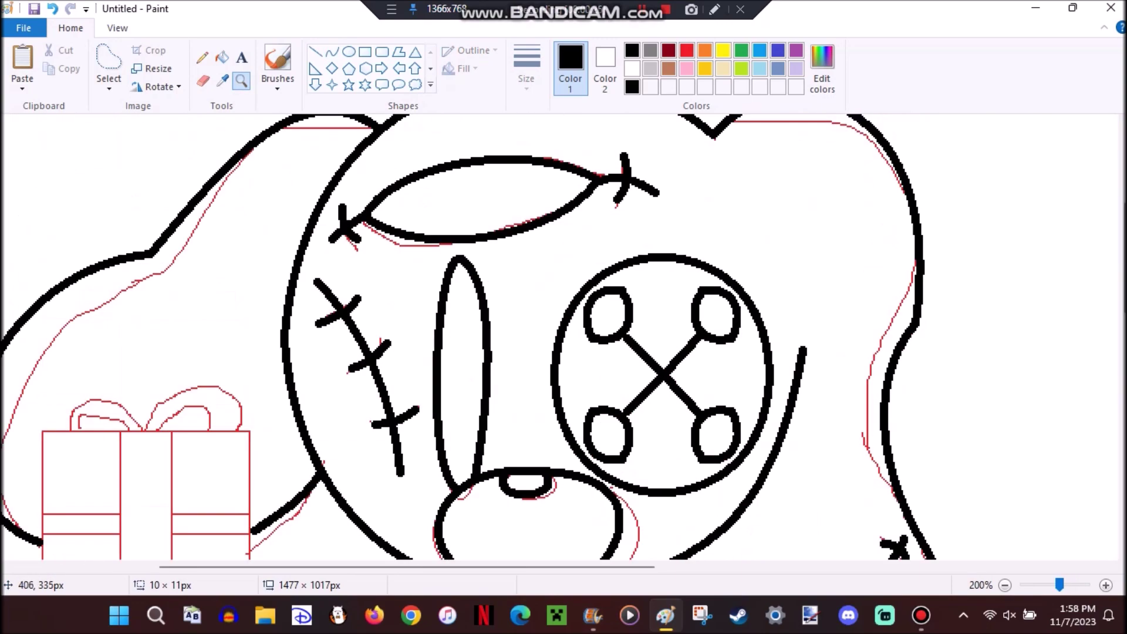
right_click(378, 376)
scroll(276, 306, "up", 2)
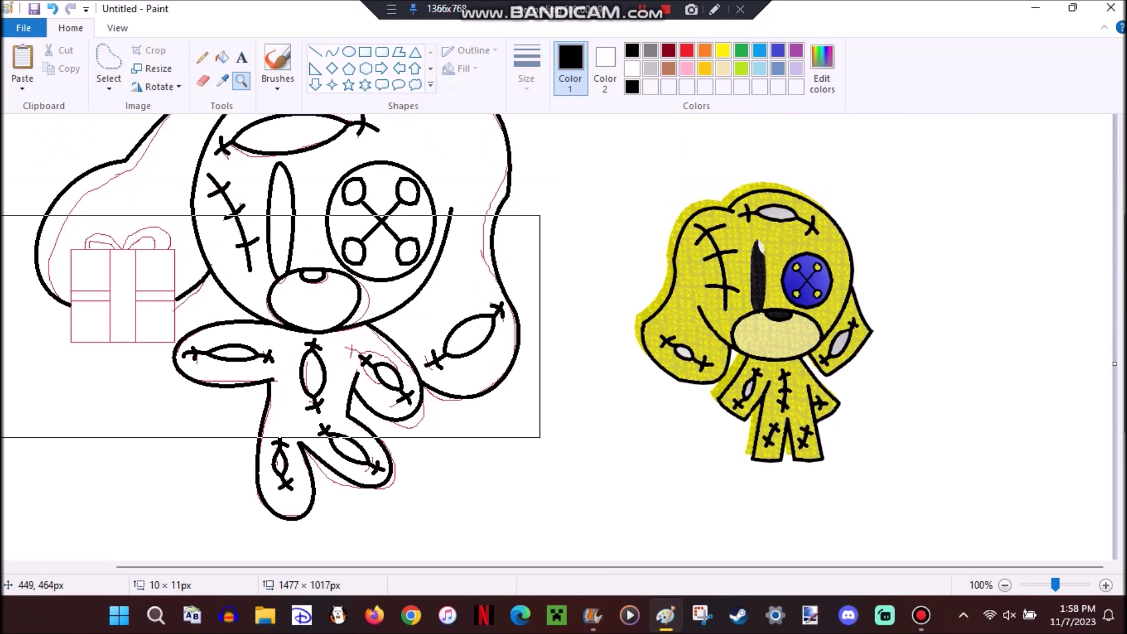
left_click(262, 327)
right_click(263, 328)
left_click(352, 287)
left_click(440, 275)
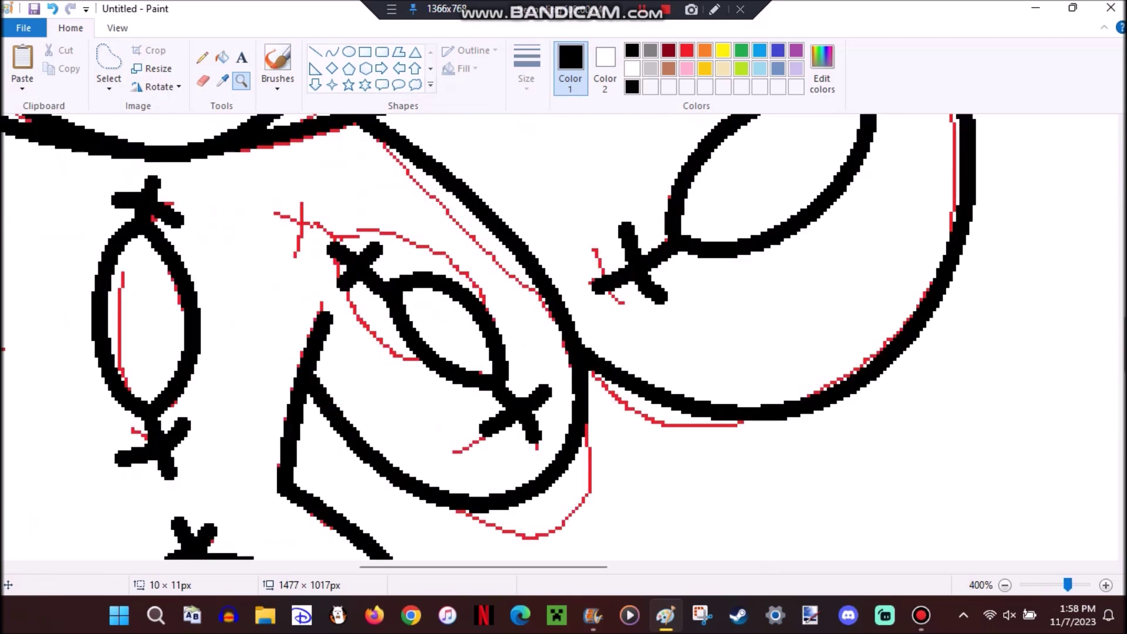
Clear the right arm's oval patch to white and draw a single X-shaped stitch near the arm's inner edge
right_click(349, 261)
left_click(332, 52)
left_click_drag(345, 416, 416, 346)
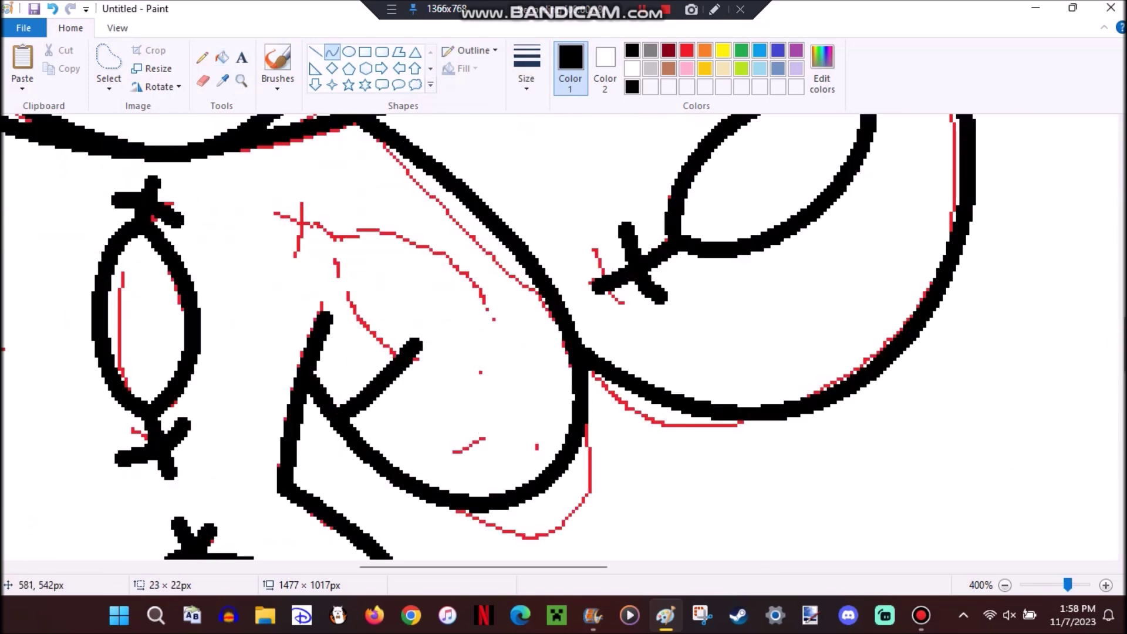
left_click_drag(378, 379, 352, 341)
Clear the belly's oval patch to white and draw a slightly curved vertical seam crossed by three short stitches
left_click(240, 80)
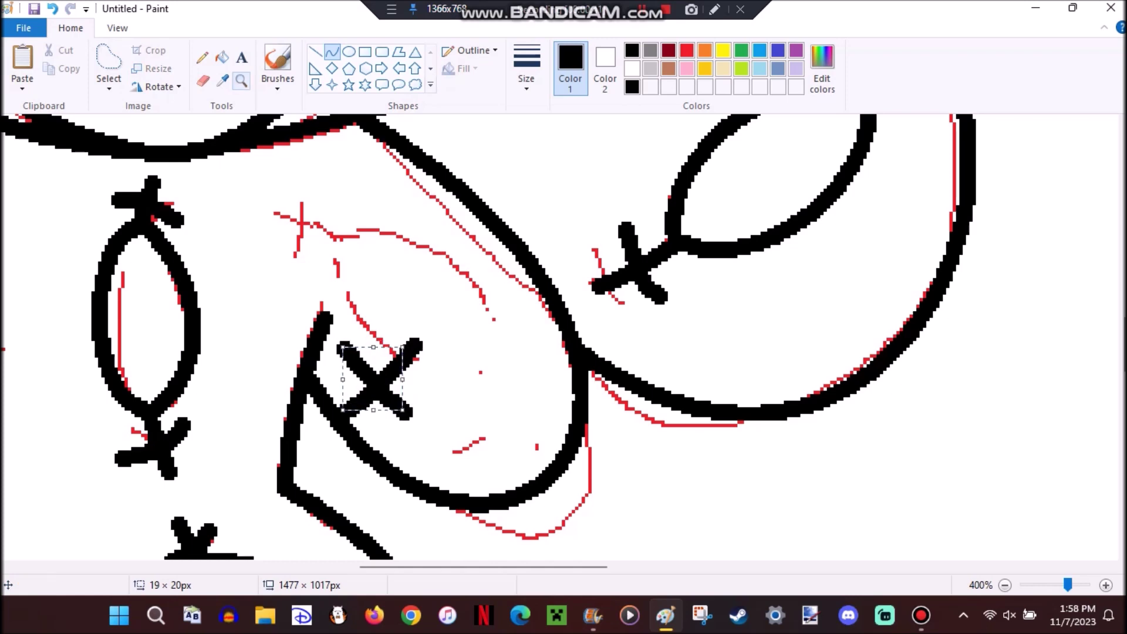
right_click(375, 375)
scroll(303, 254, "up", 3)
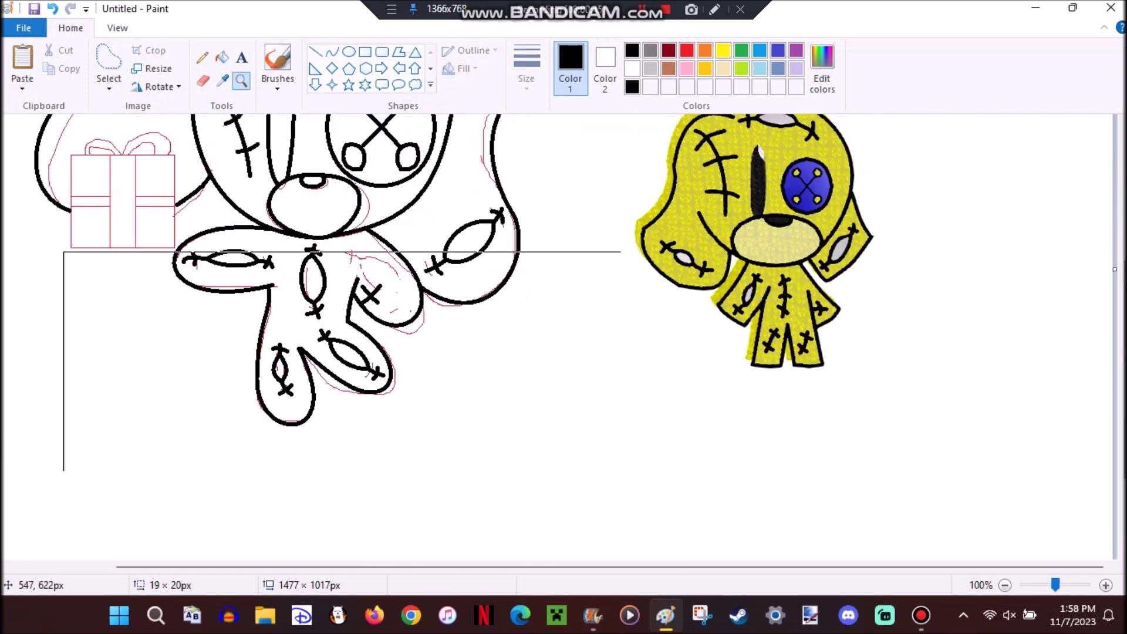
left_click(387, 375)
left_click(542, 215)
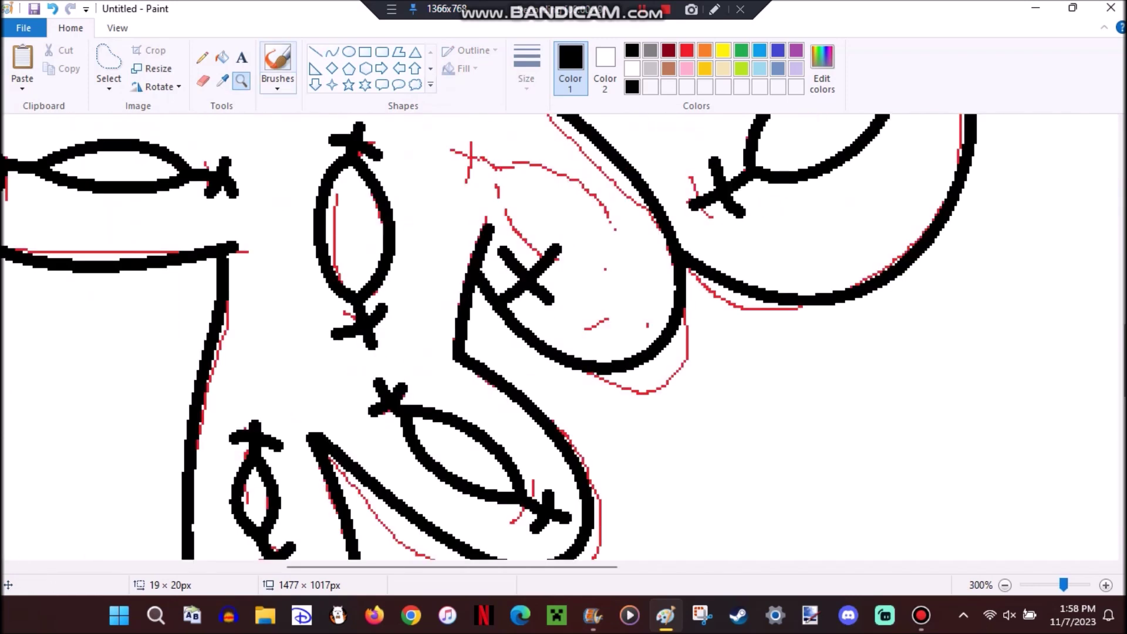
right_click(355, 132)
left_click(332, 52)
left_click_drag(364, 139, 355, 322)
mouse_move(352, 234)
left_mouse_down()
mouse_move(337, 229)
mouse_move(361, 234)
left_mouse_up()
mouse_move(319, 170)
left_mouse_down()
mouse_move(387, 179)
mouse_move(339, 178)
left_mouse_up()
Clear both legs' oval patches to white and draw a seam crossed by two stitches on each leg
left_click(241, 80)
right_click(365, 264)
left_click(365, 264)
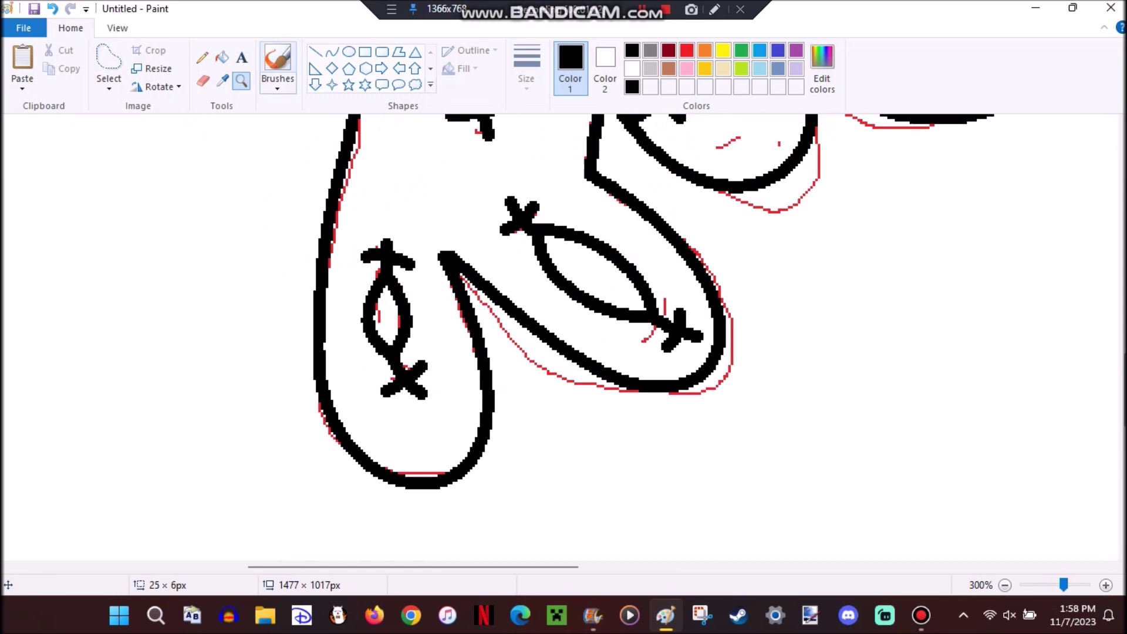
key("ctrl+z")
key("ctrl+z")
left_click(332, 52)
left_click_drag(536, 218, 662, 320)
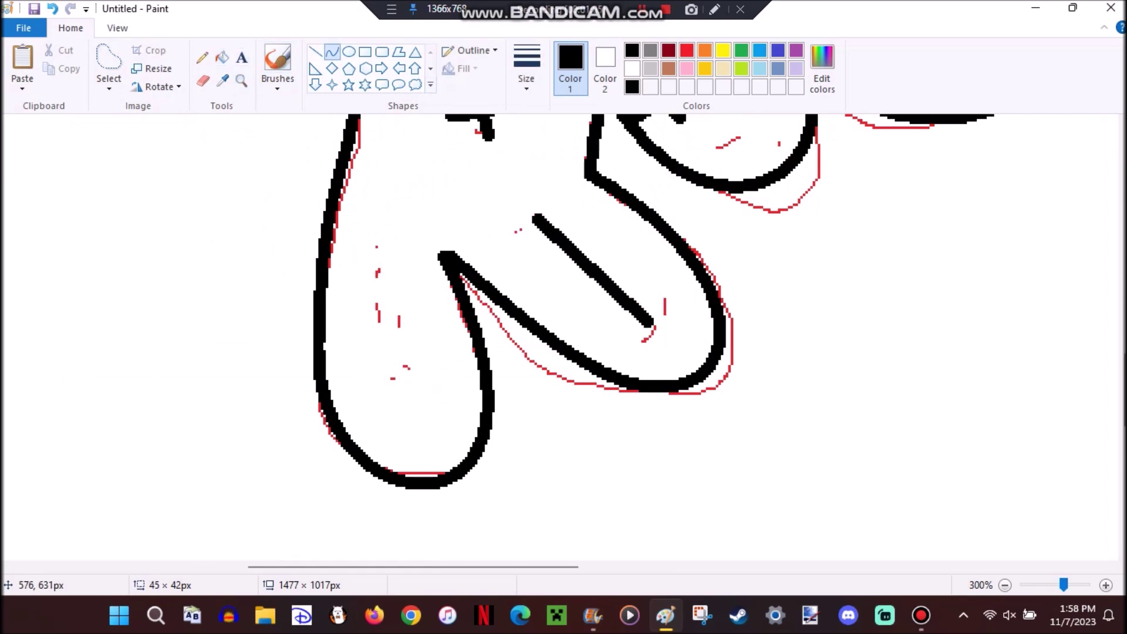
left_click_drag(587, 218, 532, 275)
scroll(532, 275, "right", 5)
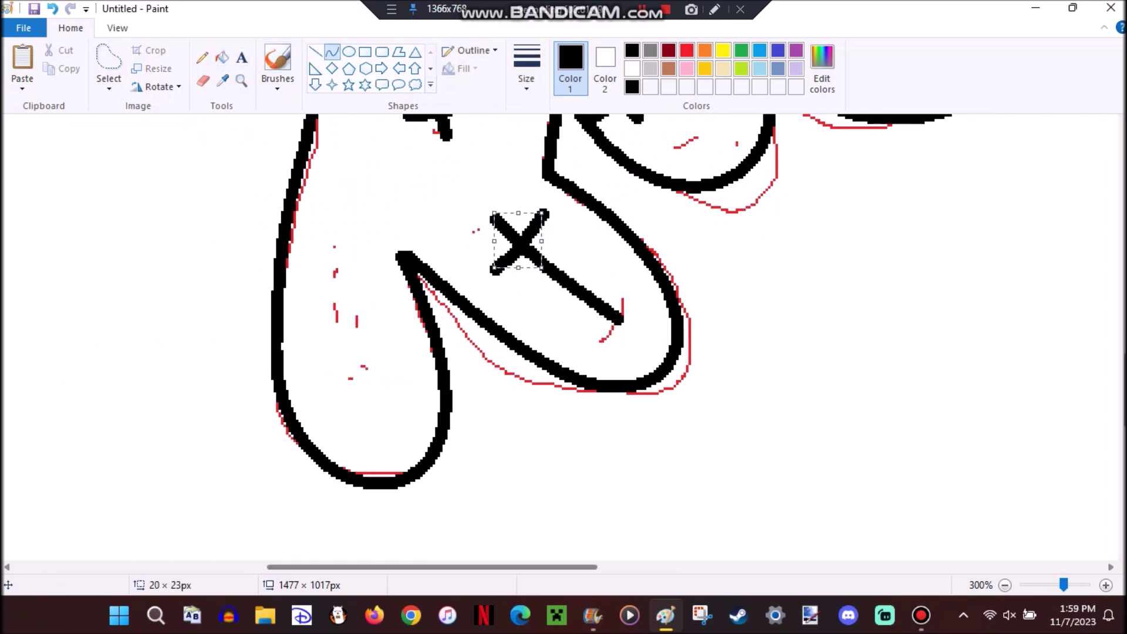
left_click_drag(337, 262, 289, 322)
mouse_move(78, 276)
left_mouse_down()
mouse_move(101, 413)
mouse_move(68, 401)
left_mouse_up()
Ink the gift box's square outline with four thick black lines over the red sketch
left_click(241, 81)
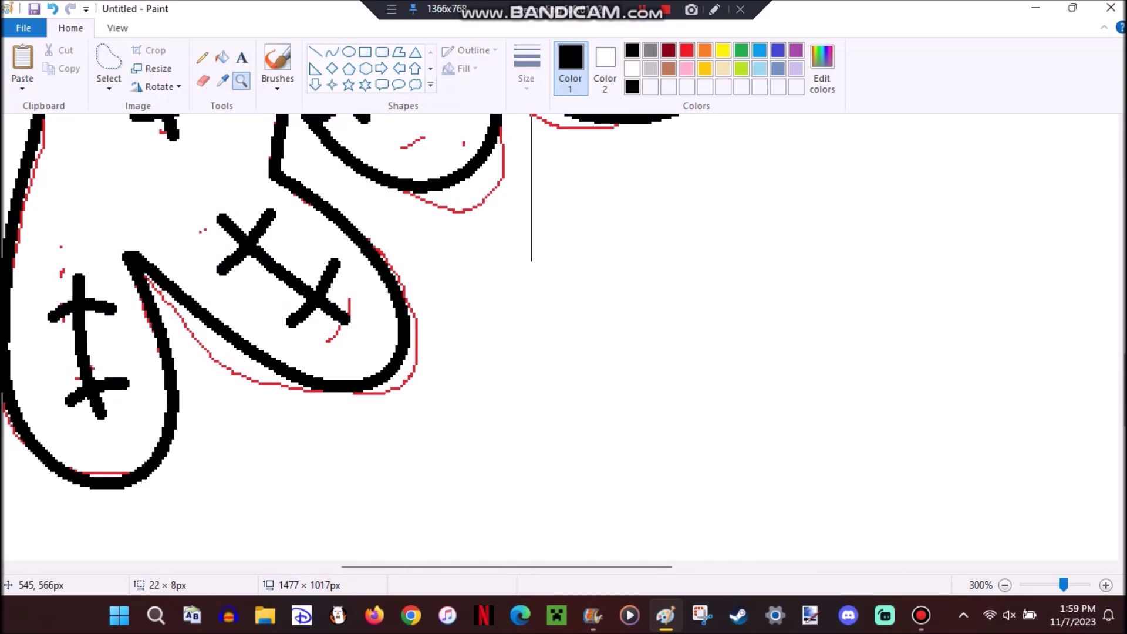
right_click(264, 205)
scroll(264, 285, "up", 3)
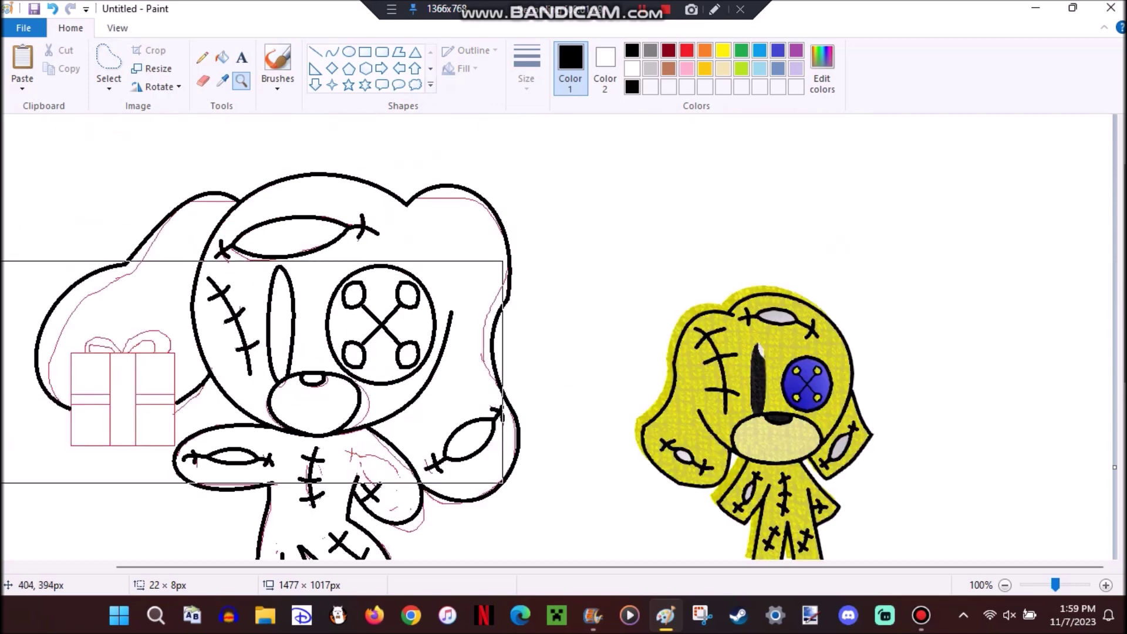
left_click(249, 372)
left_click(281, 352)
left_click(331, 52)
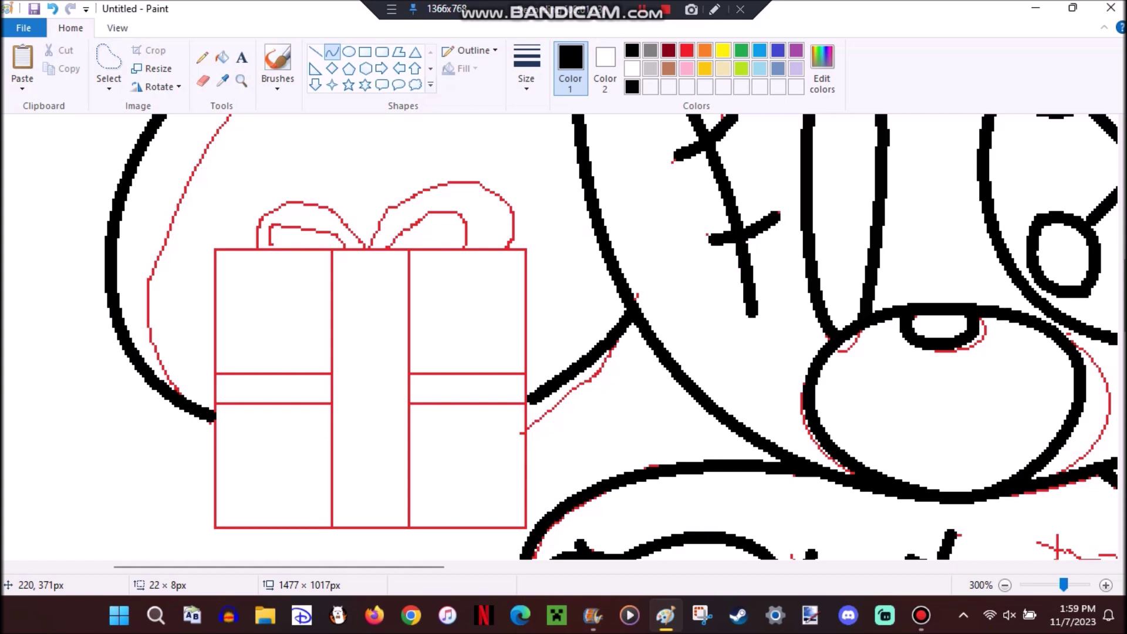
left_click_drag(210, 249, 478, 252)
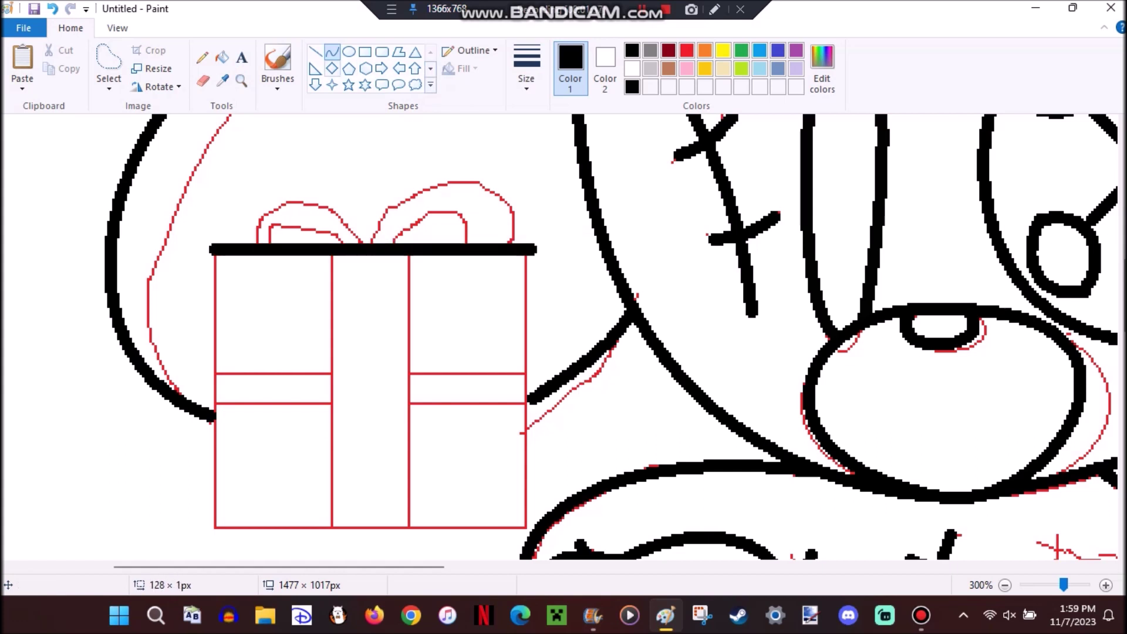
left_click_drag(214, 251, 214, 387)
left_click_drag(526, 253, 530, 531)
scroll(530, 531, "down", 2)
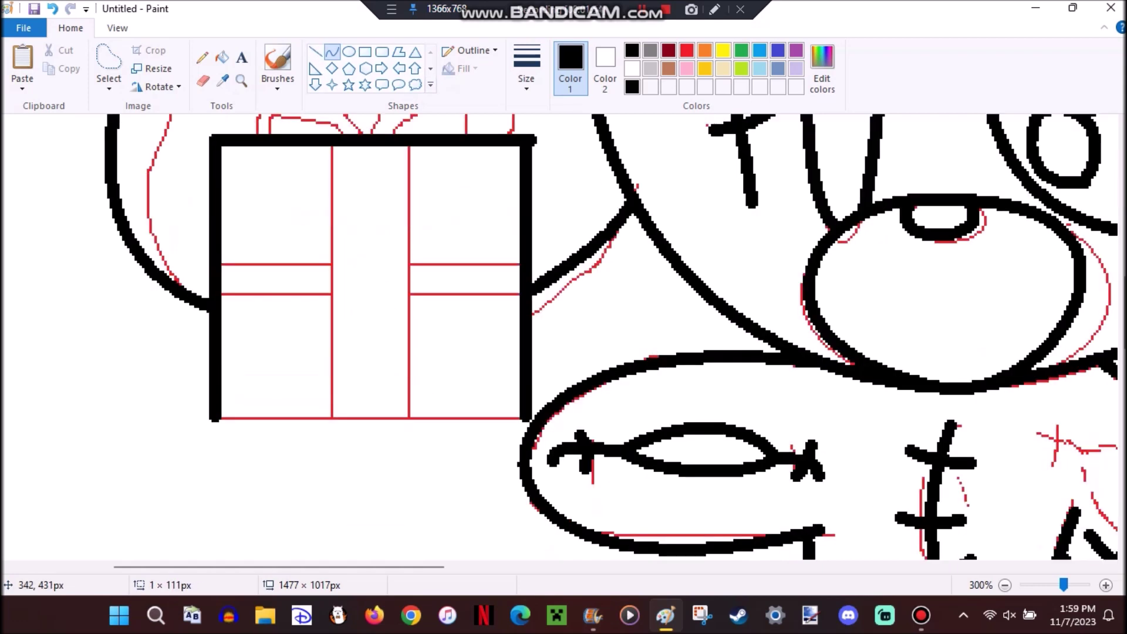
left_click_drag(215, 418, 524, 418)
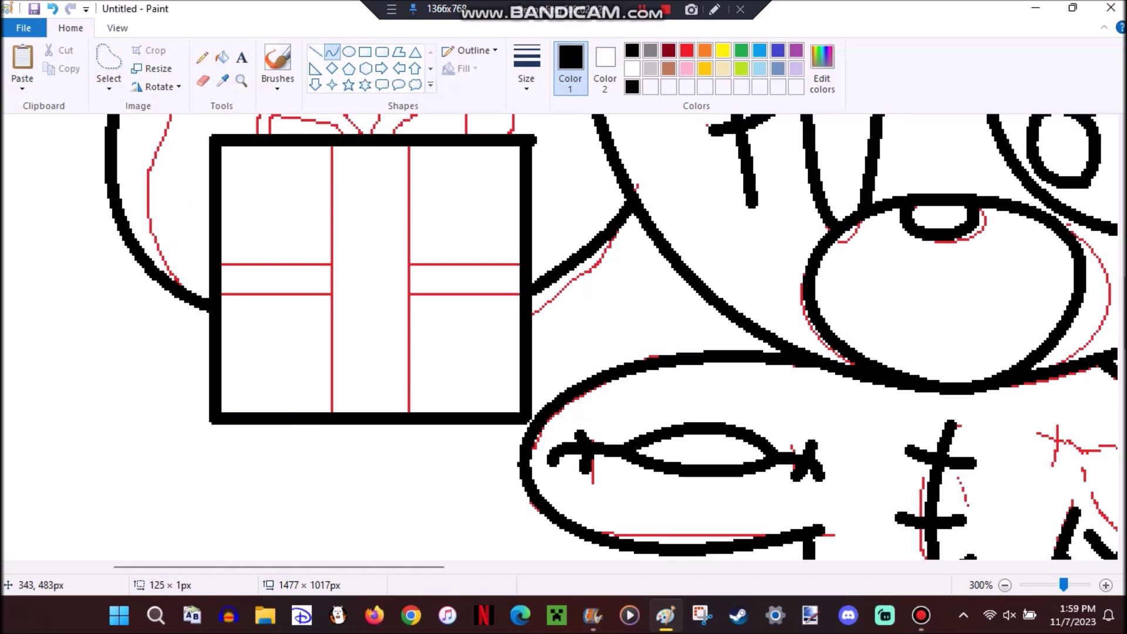
Square off the gift box's uneven outline corners using the Pencil and Eraser
left_click(240, 80)
left_click(587, 458)
left_click(587, 457)
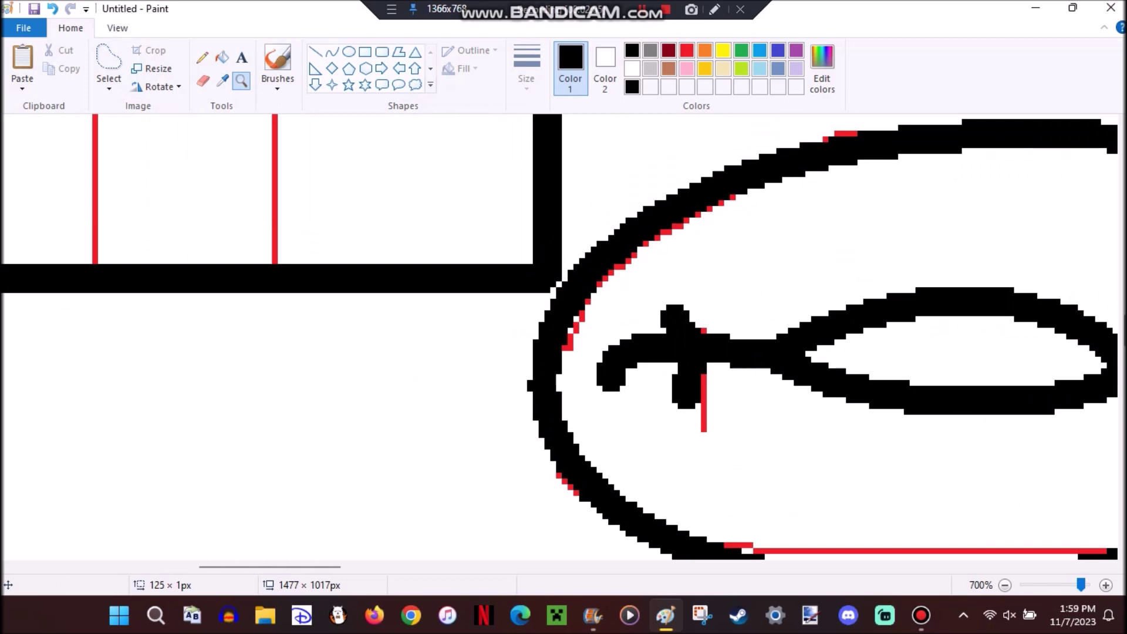
left_click(202, 57)
scroll(563, 337, "left", 5)
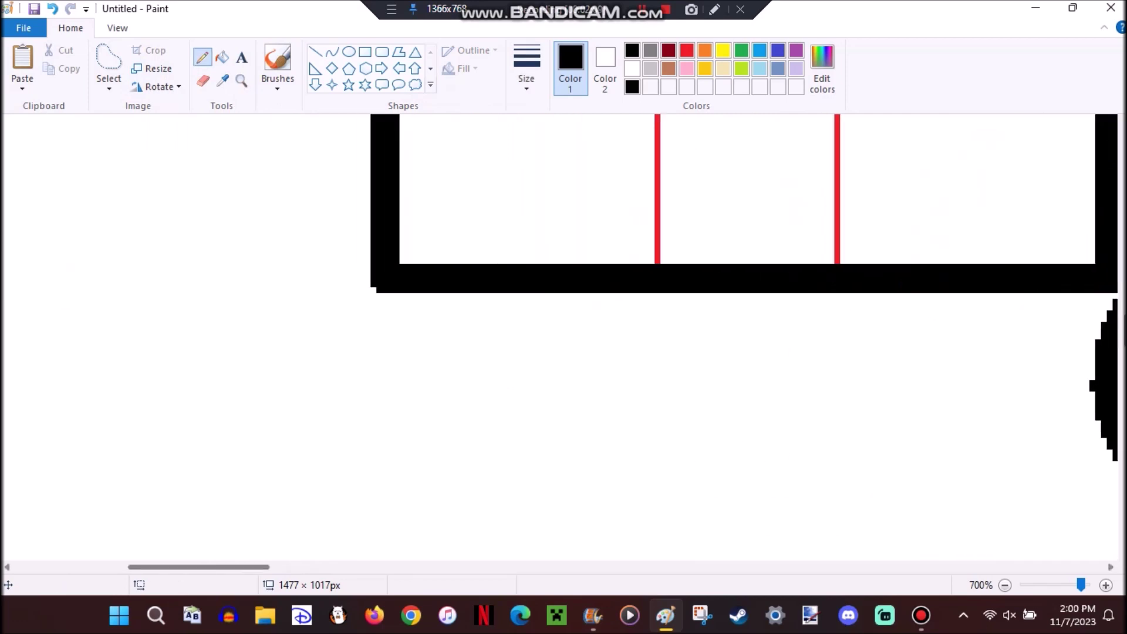
scroll(563, 337, "up", 4)
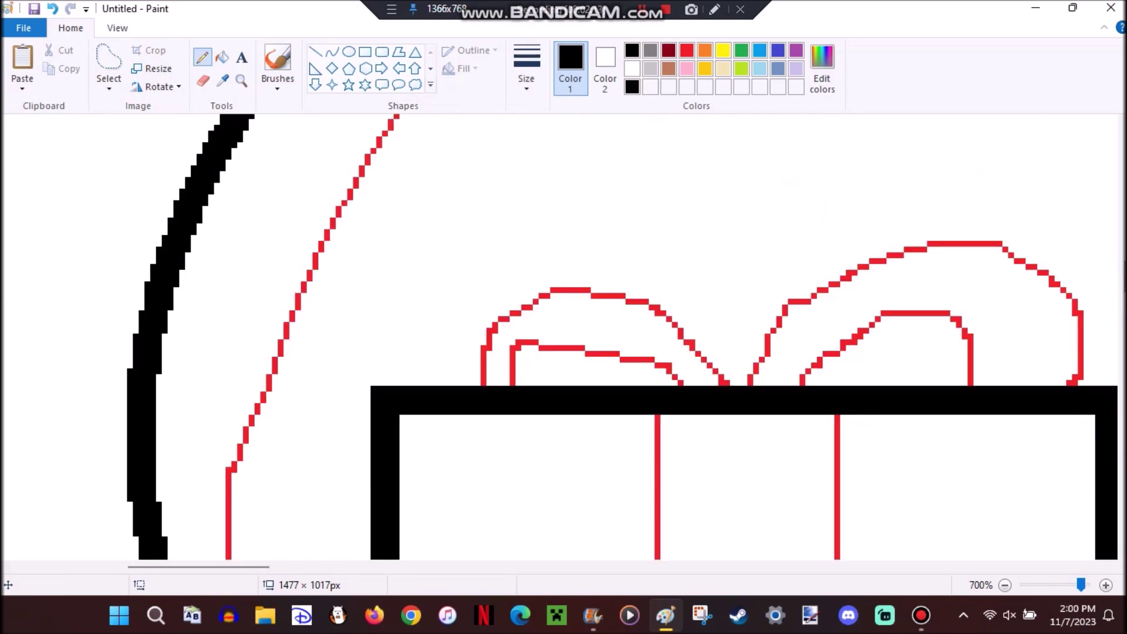
scroll(564, 337, "right", 5)
key("e")
scroll(548, 398, "down", 5)
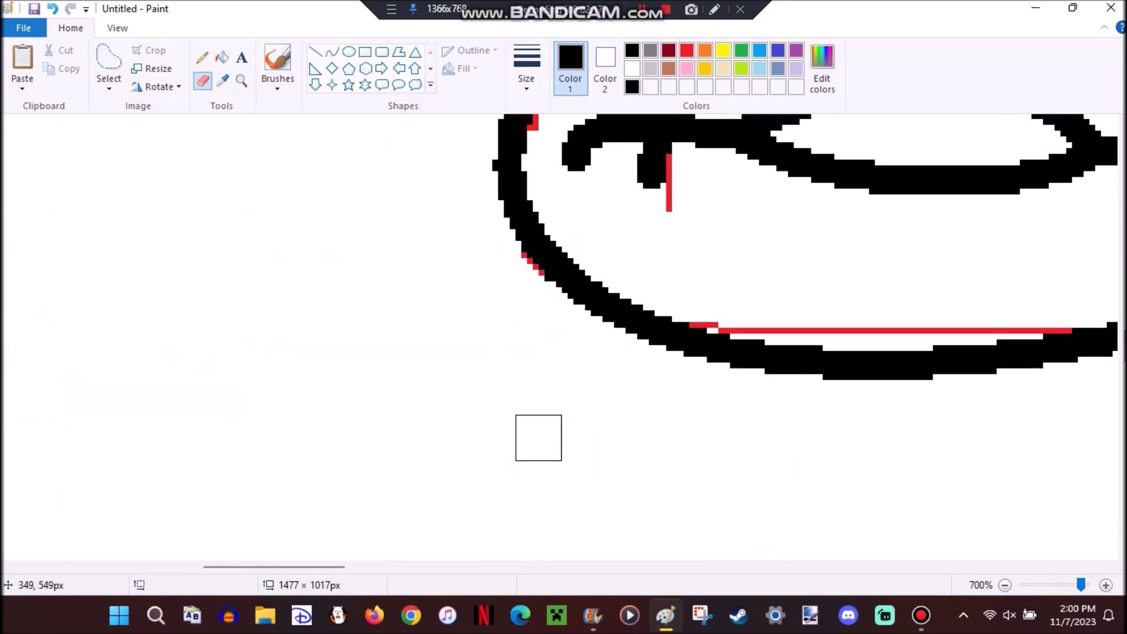
scroll(538, 438, "up", 6)
scroll(339, 540, "left", 3)
scroll(266, 374, "up", 1)
Draw the outer and inner arcs of the gift bow's left loop with thick black curves
left_click(332, 52)
mouse_move(440, 383)
left_mouse_down()
mouse_move(126, 320)
mouse_move(117, 384)
left_mouse_up()
mouse_move(276, 385)
left_mouse_down()
mouse_move(200, 176)
mouse_move(209, 181)
left_mouse_up()
left_click_drag(376, 376, 173, 376)
mouse_move(275, 376)
left_mouse_down()
mouse_move(245, 298)
mouse_move(249, 308)
left_mouse_up()
Draw the outer and inner arcs of the gift bow's right loop with thick black curves
mouse_move(438, 375)
left_mouse_down()
mouse_move(625, 326)
mouse_move(763, 376)
left_mouse_up()
left_click_drag(599, 379, 466, 143)
left_click_drag(535, 152, 757, 189)
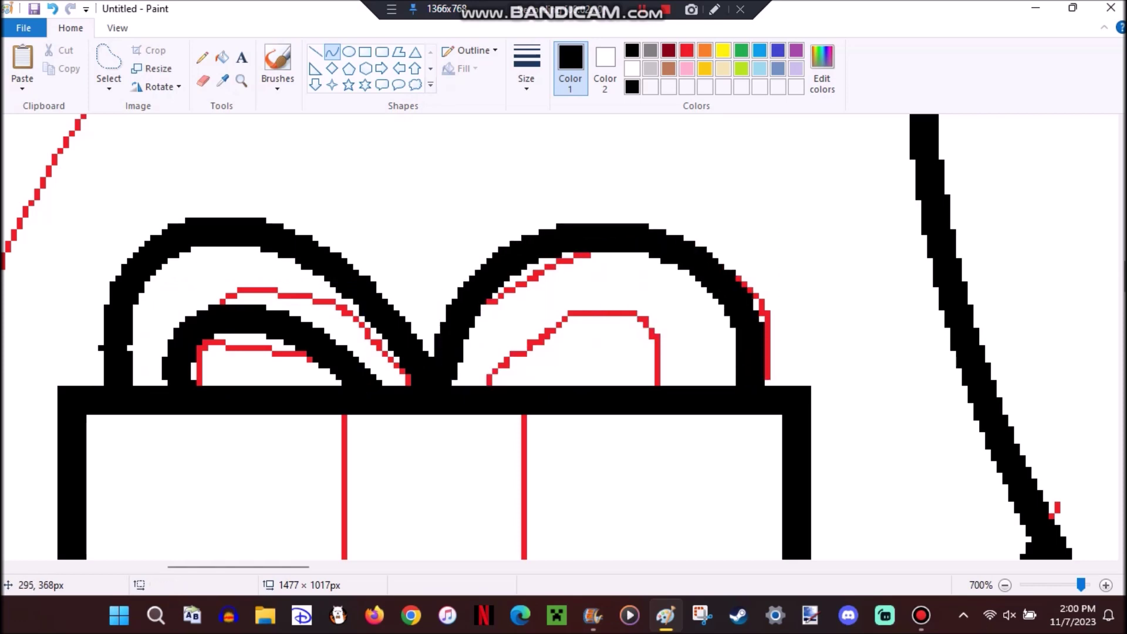
left_click_drag(541, 371, 713, 372)
left_click_drag(622, 364, 645, 293)
scroll(411, 352, "down", 3)
left_click(344, 199)
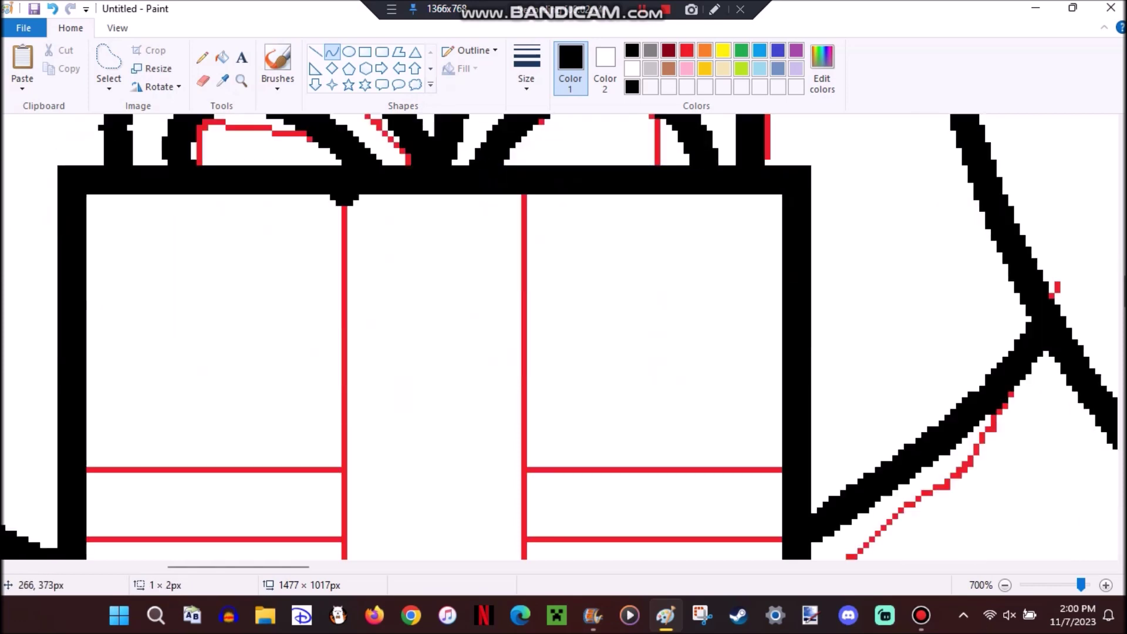
scroll(410, 352, "down", 3)
scroll(411, 352, "up", 3)
left_click_drag(344, 199, 344, 558)
key("ctrl+z")
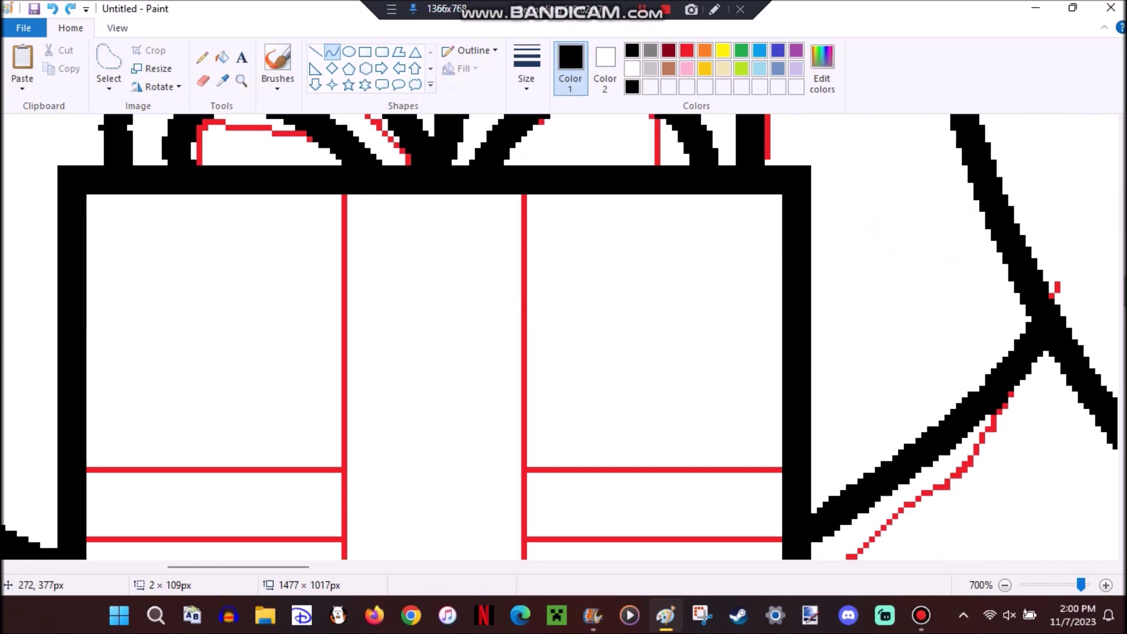
Ink both vertical edges of the gift box's central ribbon with thick black lines
scroll(411, 352, "down", 3)
left_click_drag(344, 200, 344, 377)
scroll(410, 352, "up", 2)
scroll(410, 352, "up", 3)
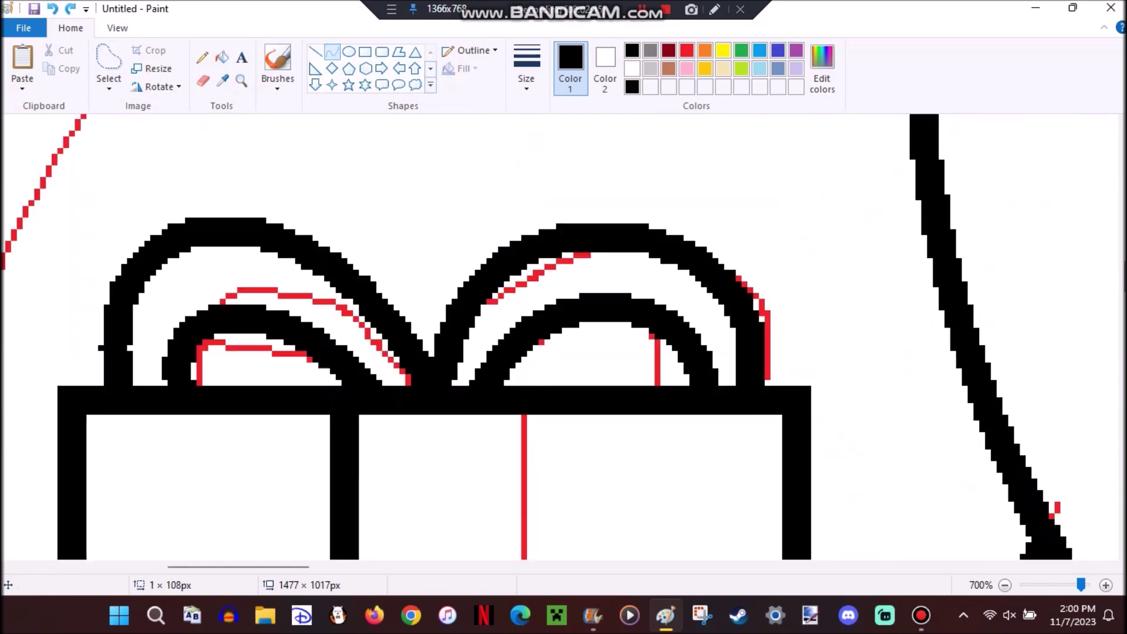
left_click_drag(524, 414, 524, 456)
scroll(524, 456, "down", 6)
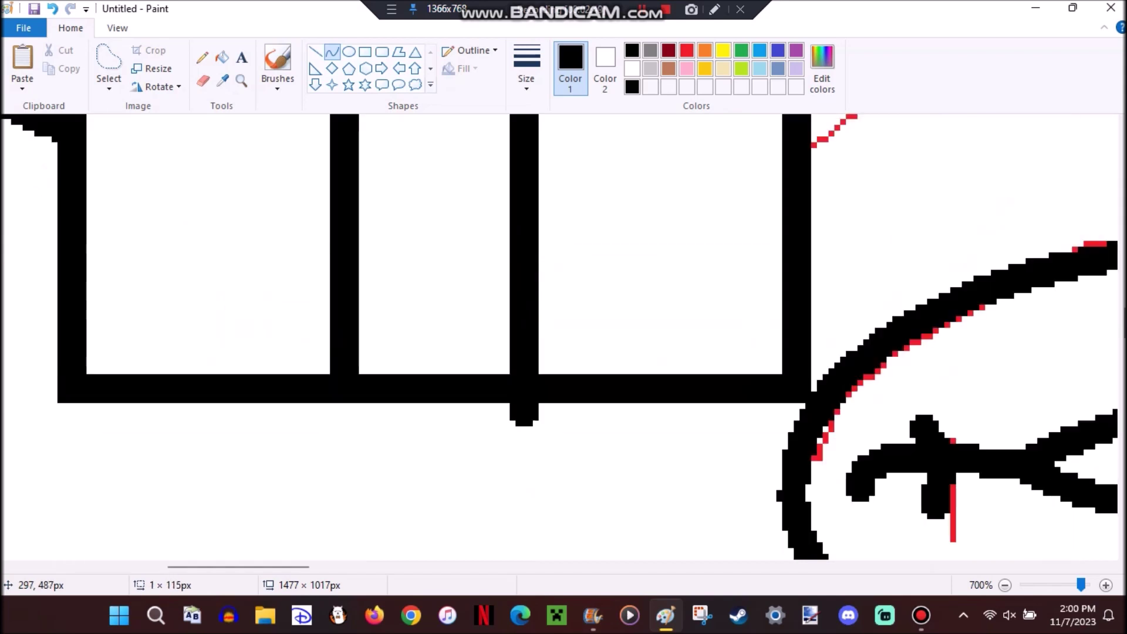
Ink the upper edge of the horizontal ribbon on both sides of the gift box's central ribbon
scroll(524, 456, "up", 3)
scroll(524, 455, "down", 1)
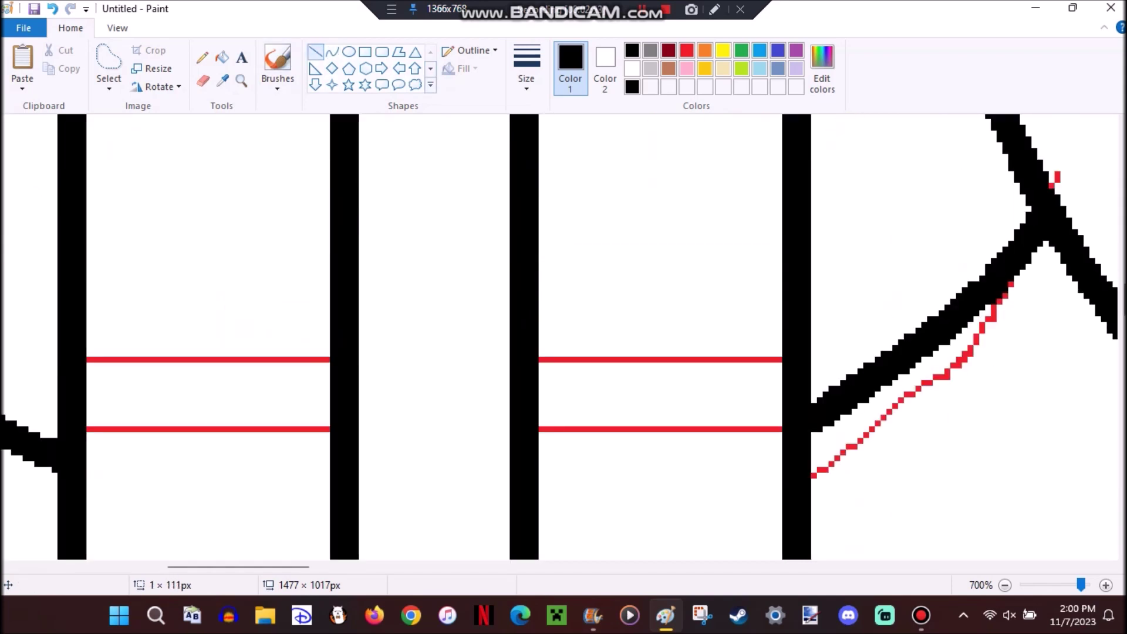
left_click_drag(91, 359, 302, 360)
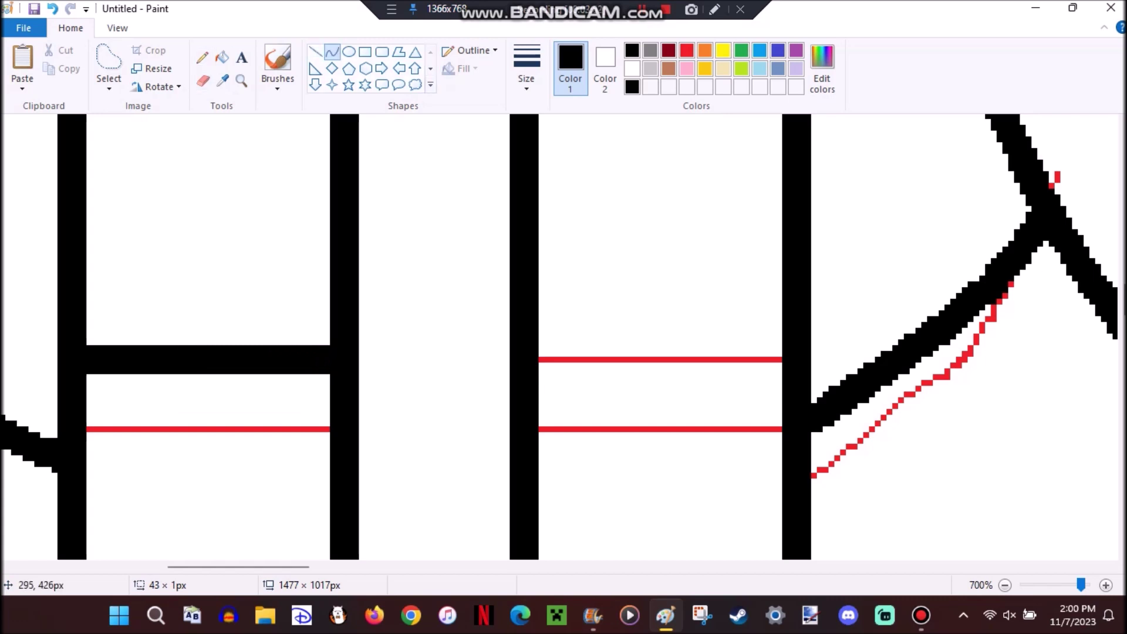
left_click_drag(540, 354, 773, 354)
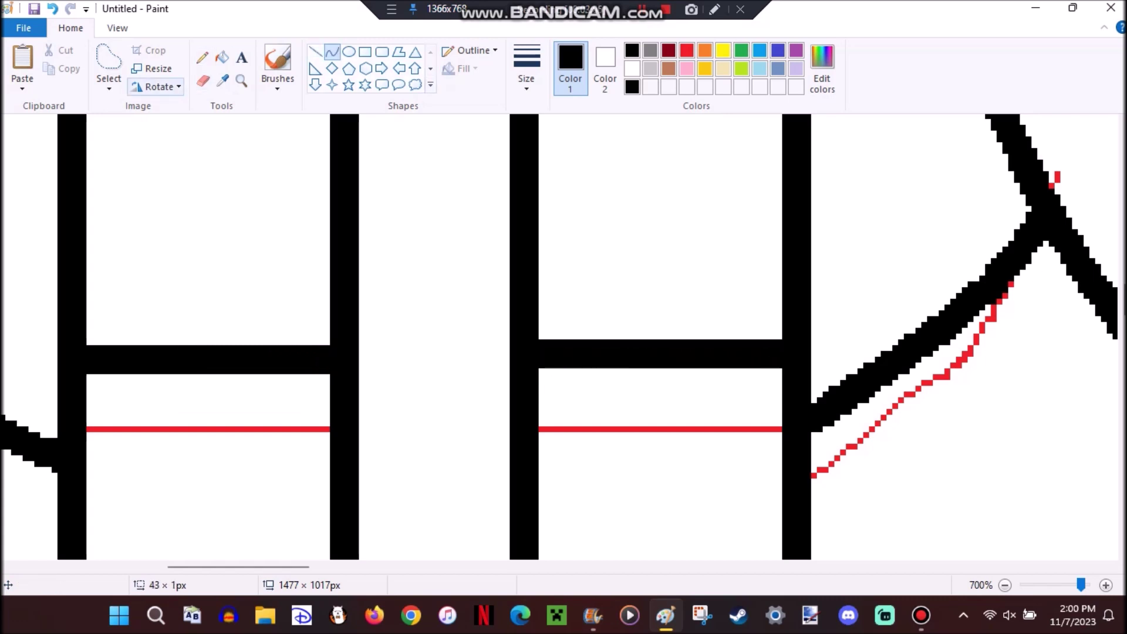
Copy an inked horizontal ribbon line and paste it into place to complete the gift box's horizontal ribbon
left_click(108, 88)
left_click(126, 121)
left_click_drag(540, 327, 711, 370)
right_click(730, 365)
left_click(767, 390)
key("ctrl+v")
left_click_drag(127, 115, 212, 455)
key("ctrl+z")
left_click(22, 65)
left_click_drag(127, 141, 266, 333)
left_click(487, 376)
Cut the whole drawing, fill the blank canvas with red, and paste the drawing back with a transparent selection
scroll(487, 377, "up", 5)
scroll(682, 425, "down", 5)
scroll(558, 335, "down", 6)
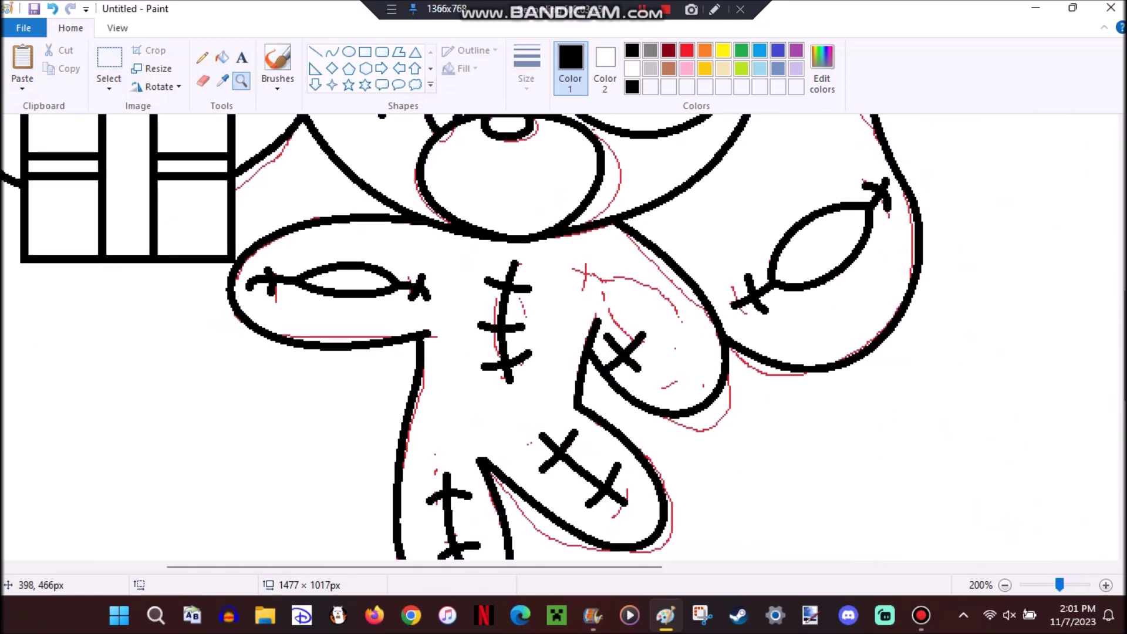
left_click(222, 57)
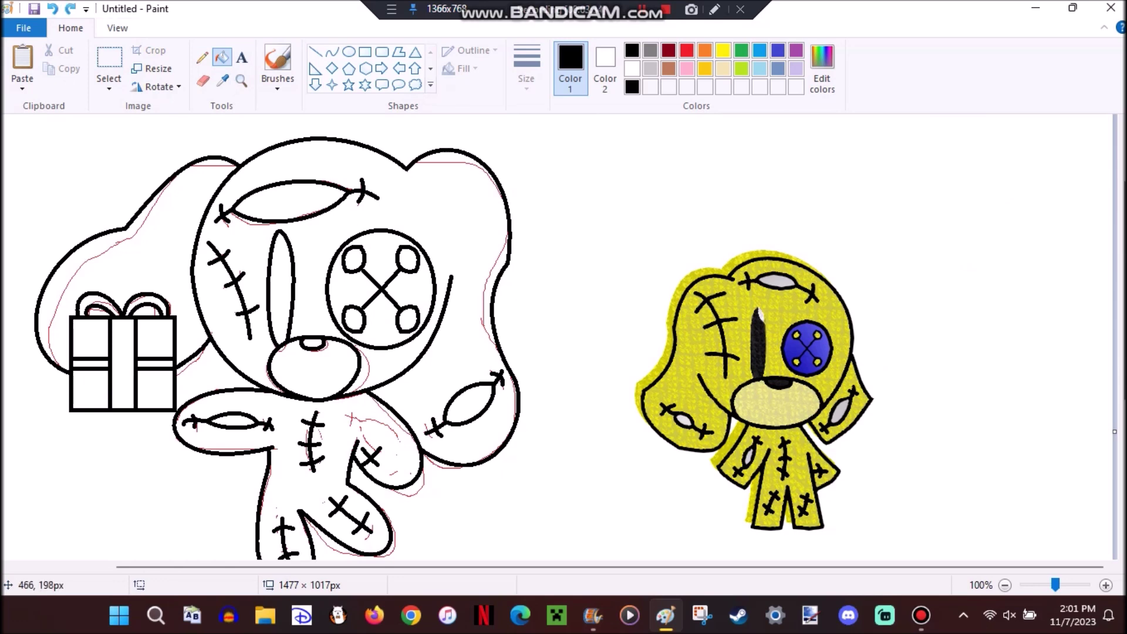
scroll(250, 209, "down", 1)
left_click(110, 88)
left_click(156, 123)
left_click(109, 88)
left_click(182, 195)
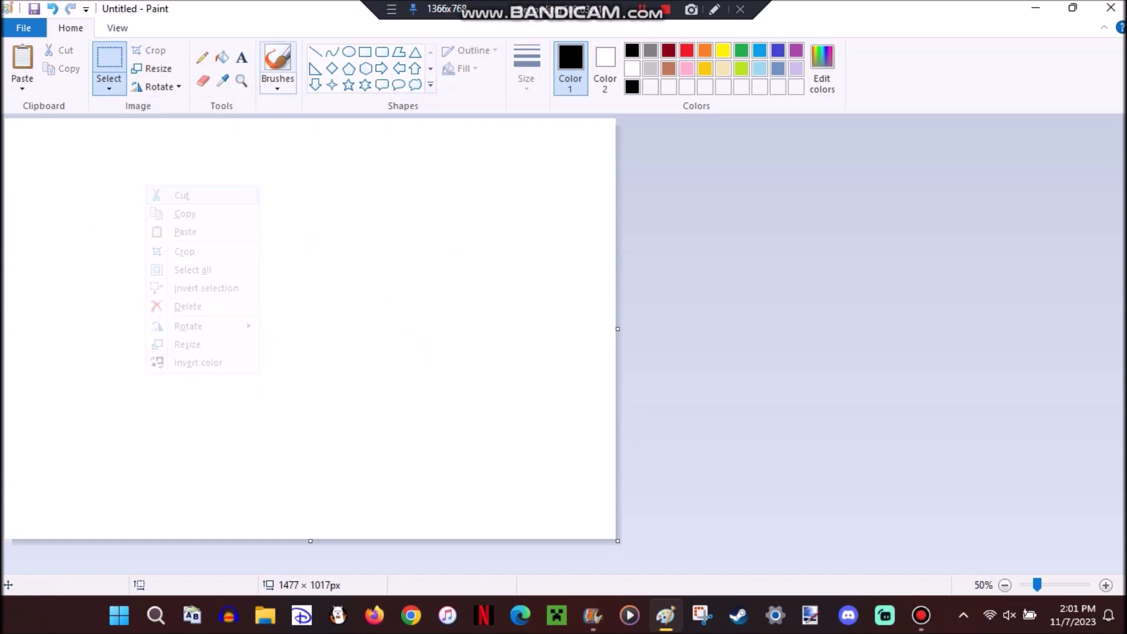
left_click(182, 195)
key("ctrl+v")
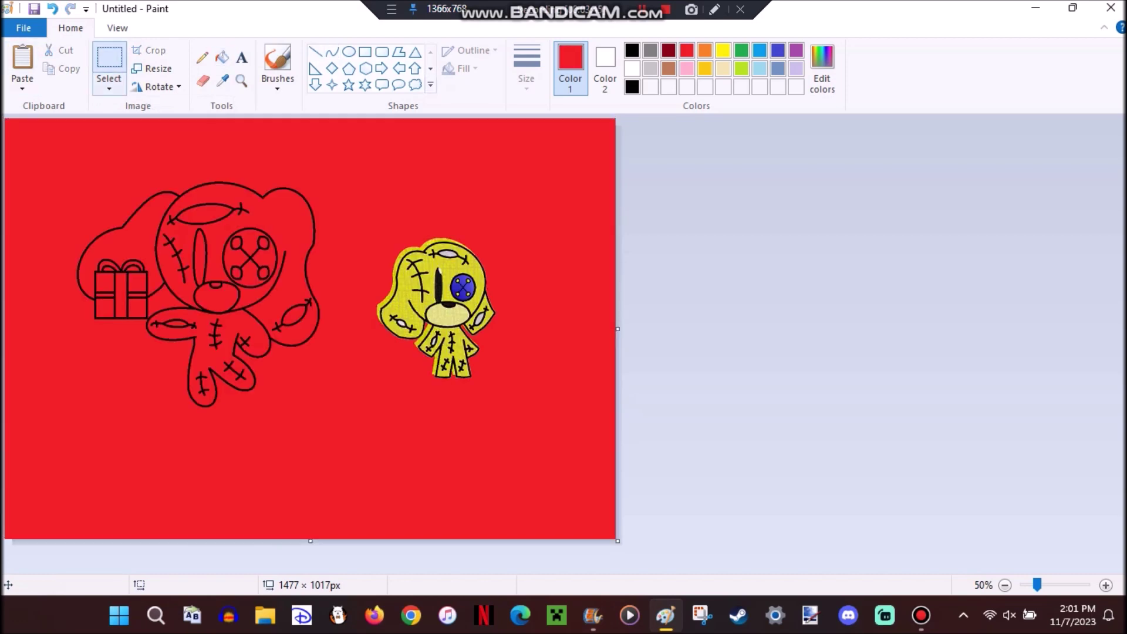
Replace the red canvas background with white, keeping the black outlines by using a transparent selection of the whole drawing
left_click(110, 87)
left_click(141, 125)
left_click(110, 87)
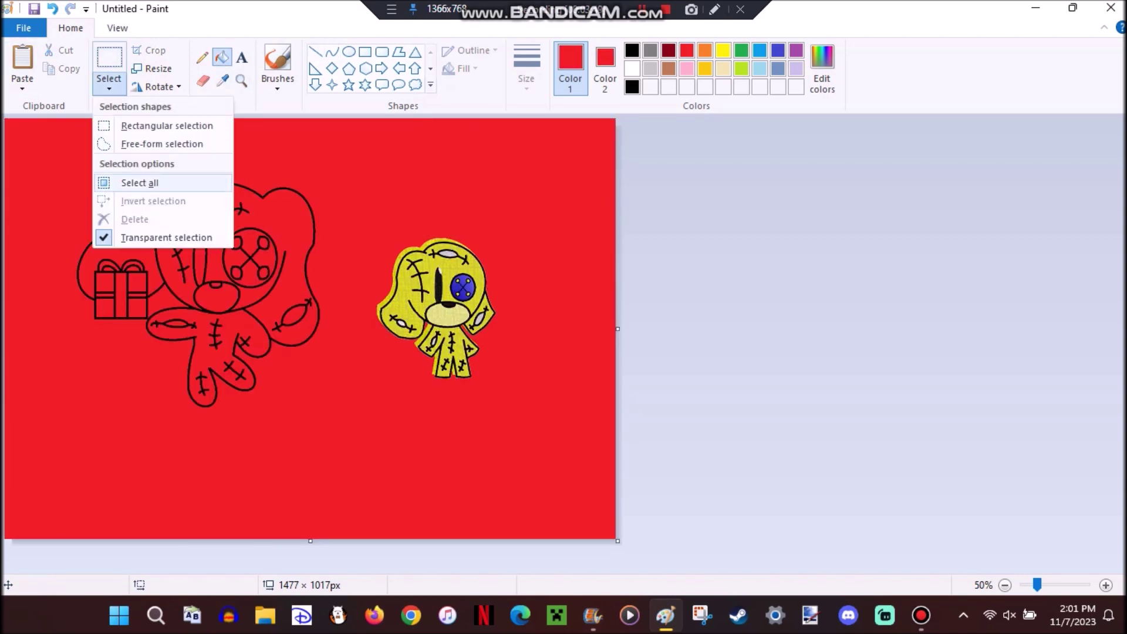
right_click(148, 195)
left_click(182, 311)
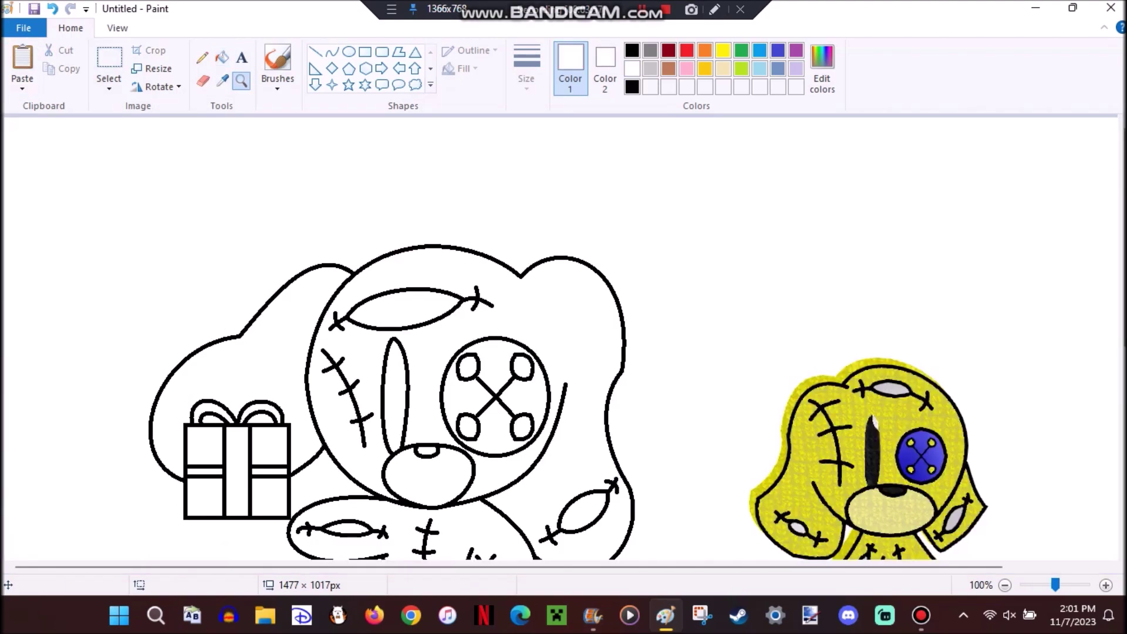
Fill the character's head, ears and body with bright yellow (255, 255, 0), leaving patches, eyes and muzzle uncoloured
left_click(868, 446)
left_click(720, 392)
right_click(427, 317)
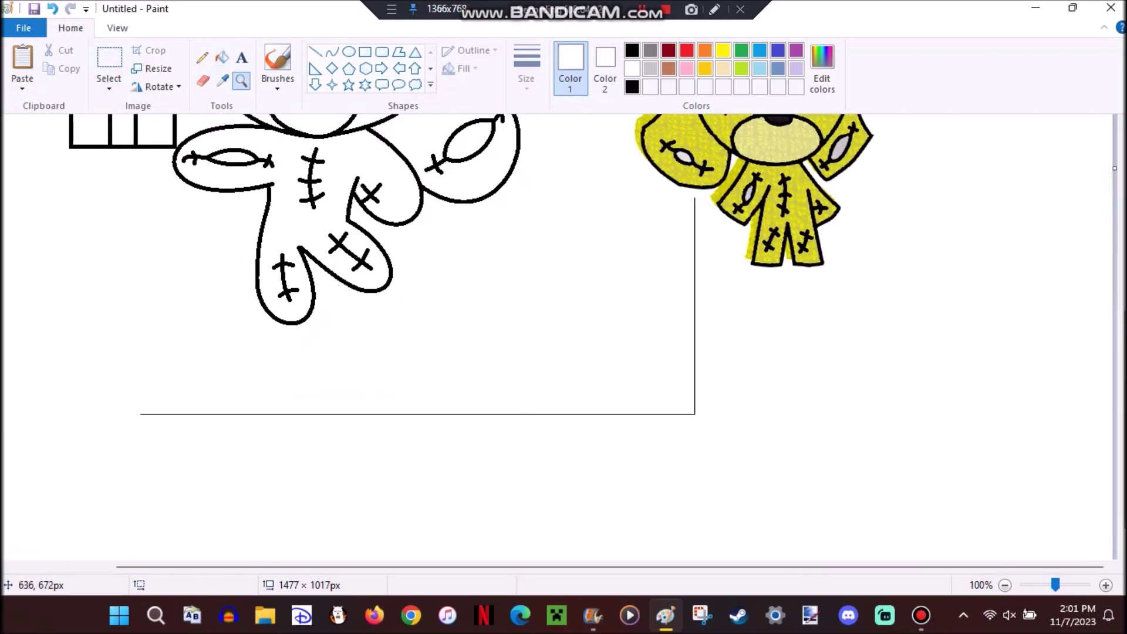
scroll(427, 317, "up", 5)
left_click(822, 67)
left_click(593, 193)
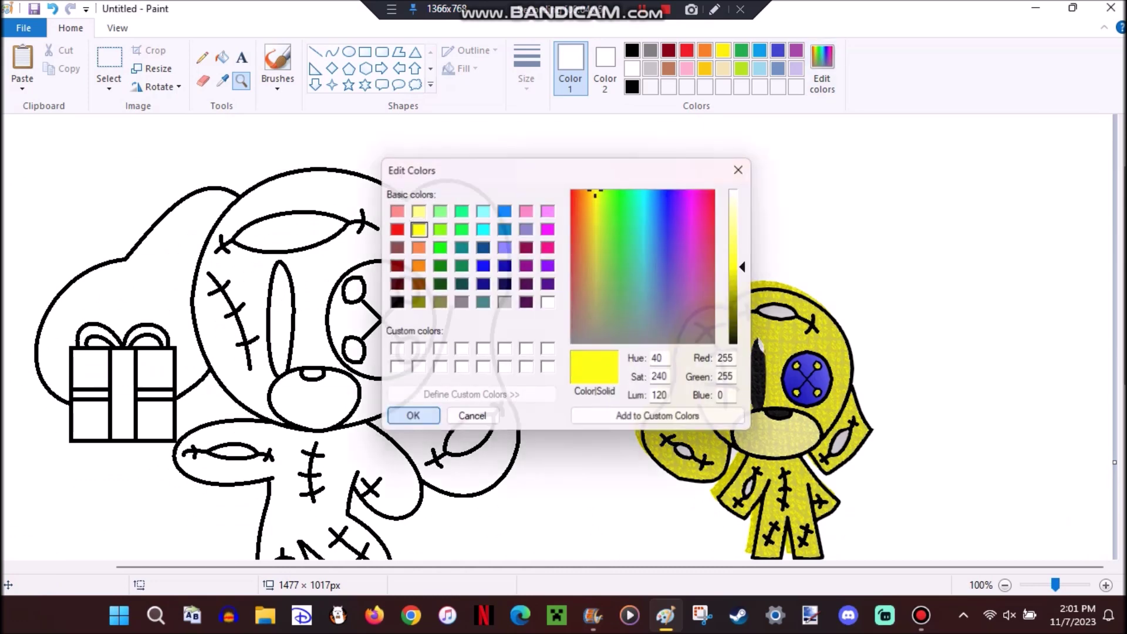
left_click(408, 414)
left_click(320, 213)
left_click(88, 293)
scroll(379, 340, "down", 2)
left_click(378, 339)
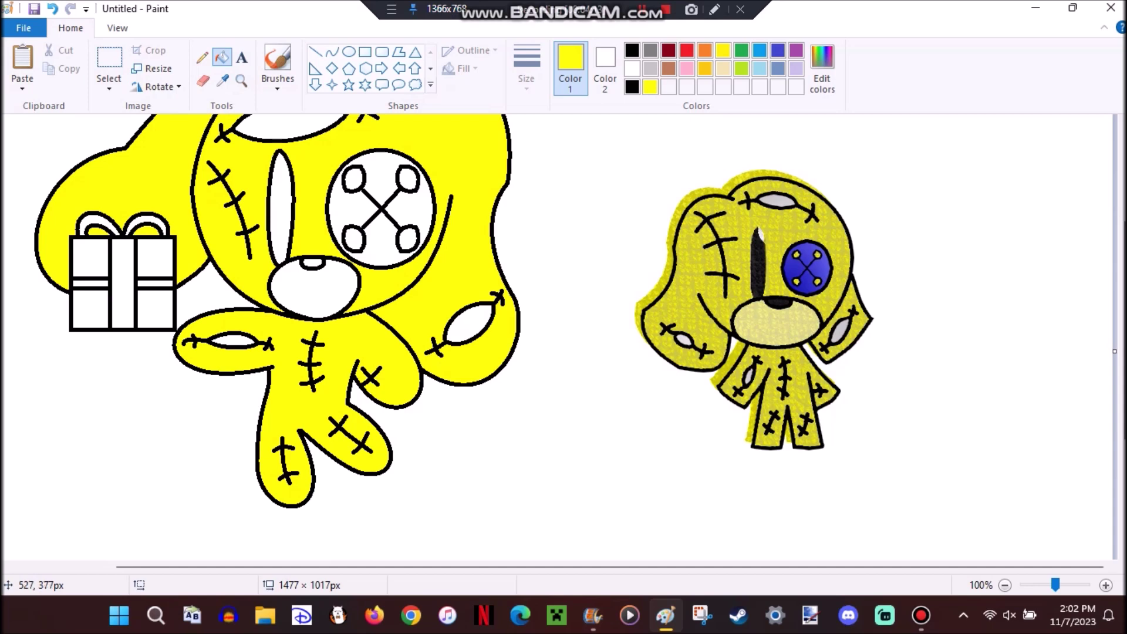
Fill the gift box's panels with light grey (229, 229, 229)
left_click(821, 68)
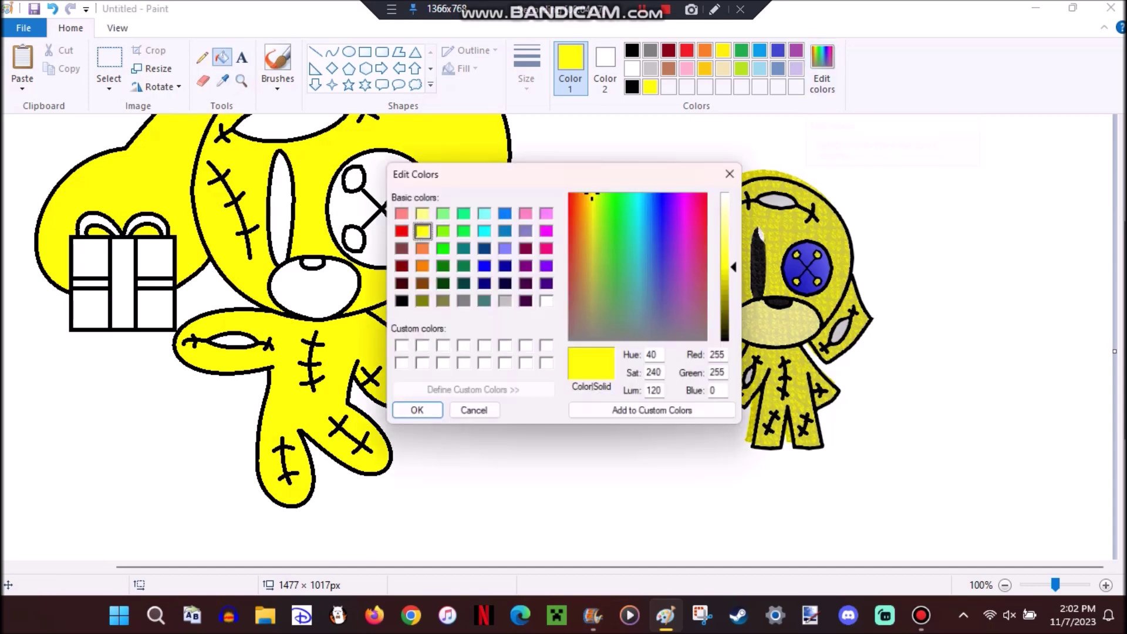
left_click(548, 302)
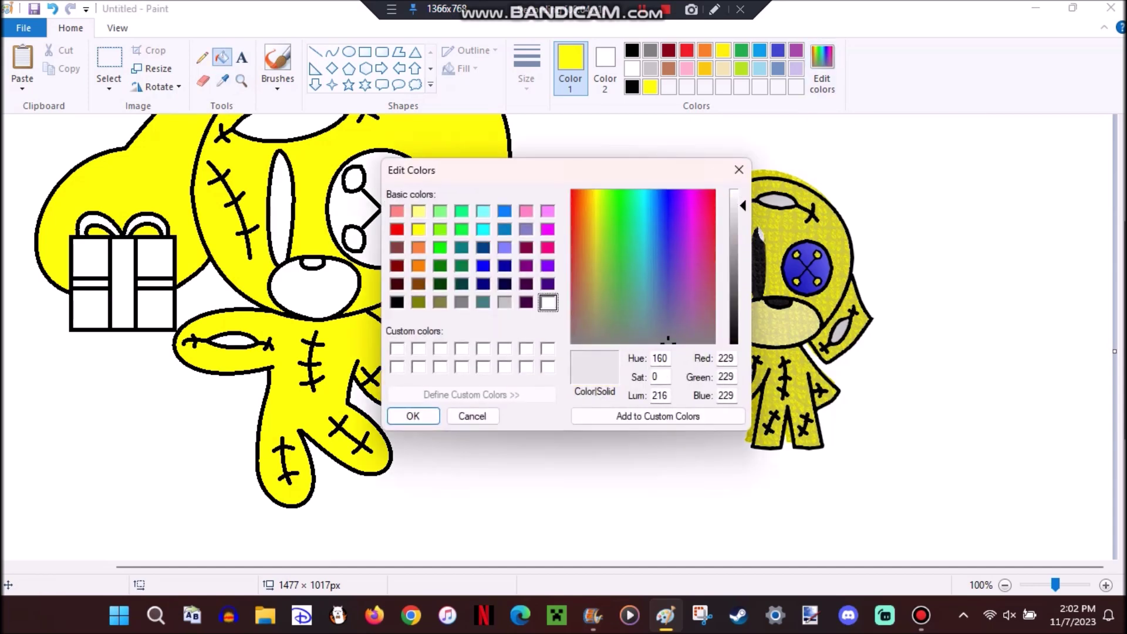
key("Return")
left_click(155, 258)
left_click(91, 309)
left_click(83, 261)
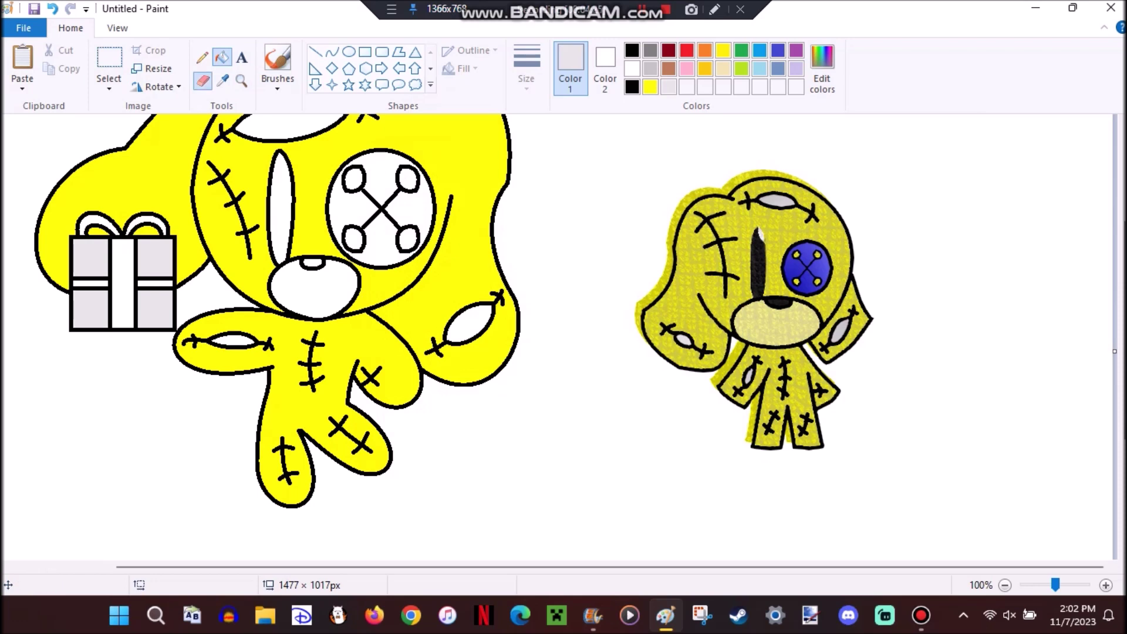
Undo the misplaced fill and colour the button eye's four holes yellow
left_click(352, 193)
key("ctrl+z")
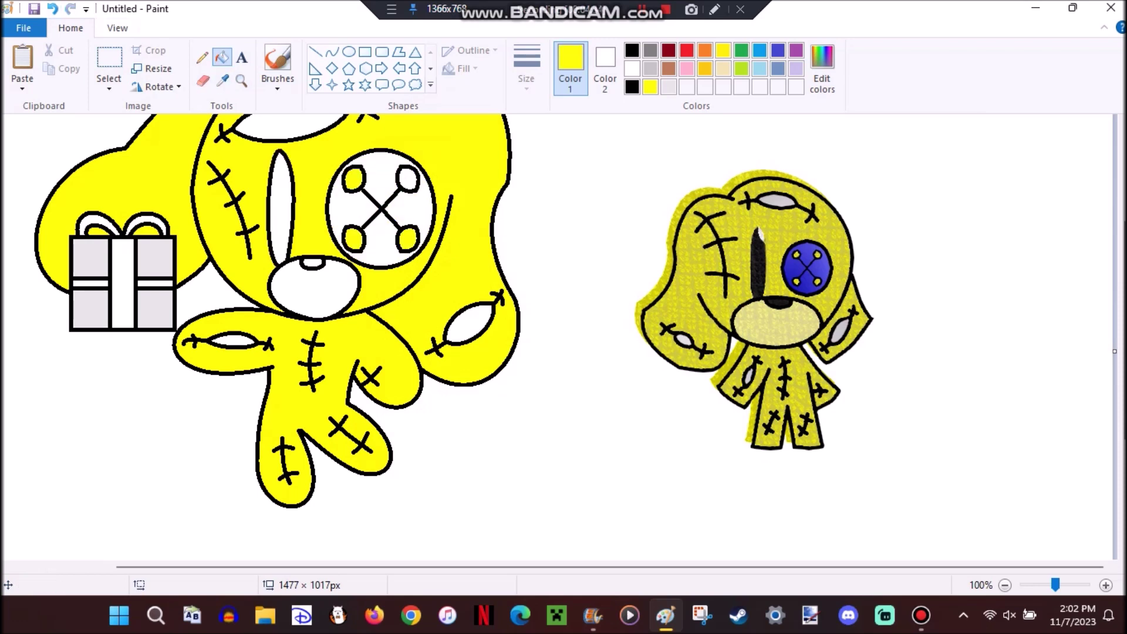
left_click(241, 80)
left_click(385, 202)
left_click(414, 239)
left_click(352, 276)
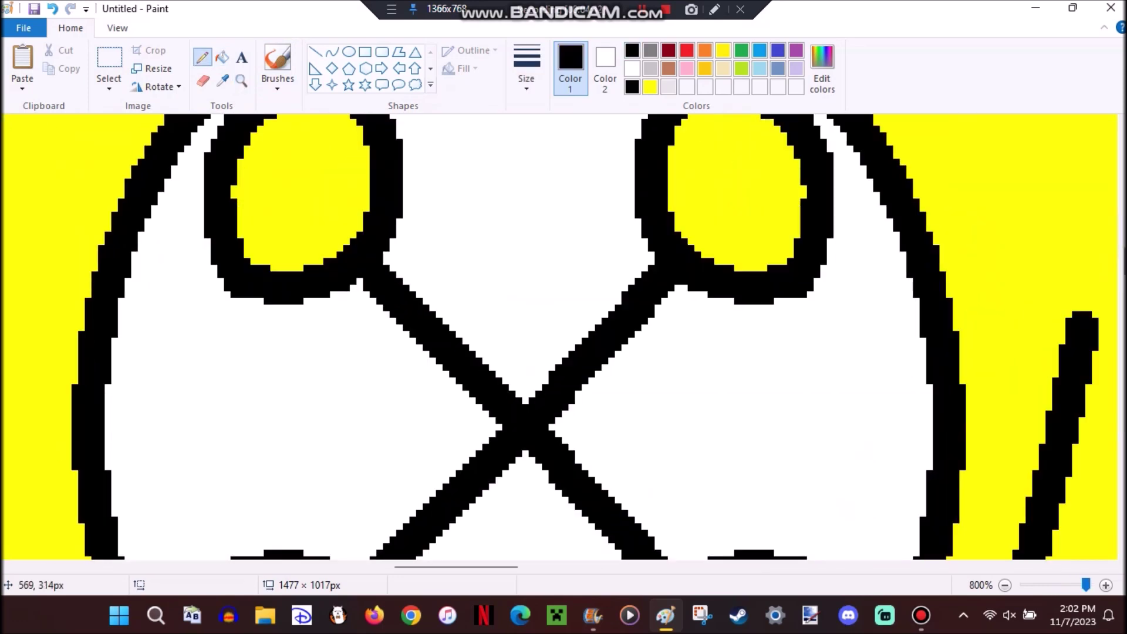
Fill the stitched patches on the forehead, ear and arm with light grey and the bow loops' openings with yellow
scroll(561, 337, "down", 3)
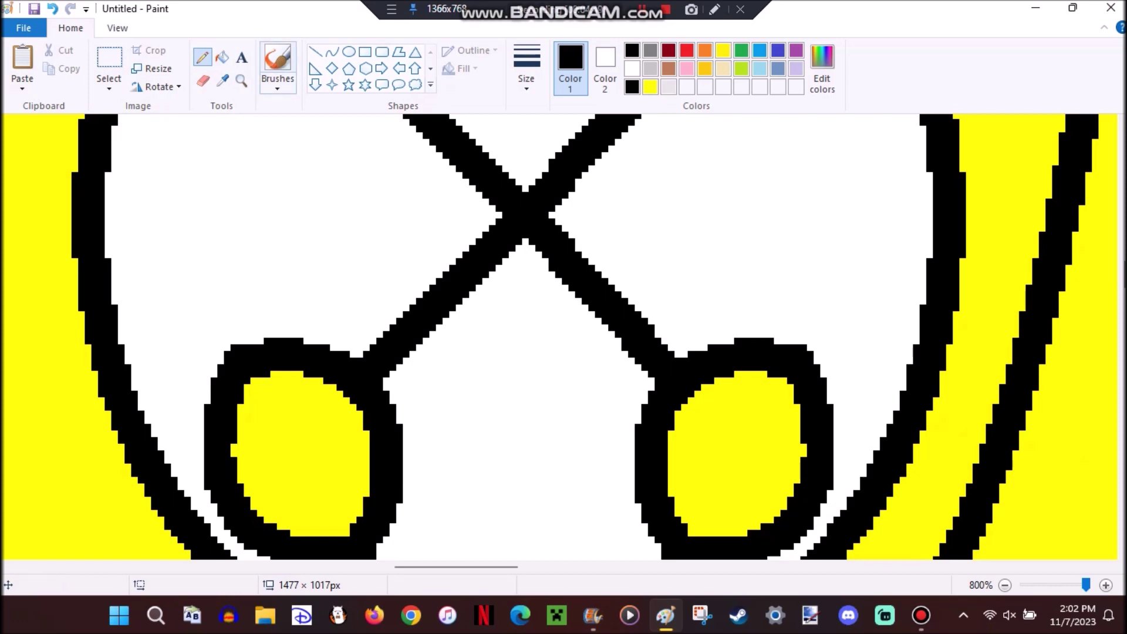
scroll(307, 245, "down", 5)
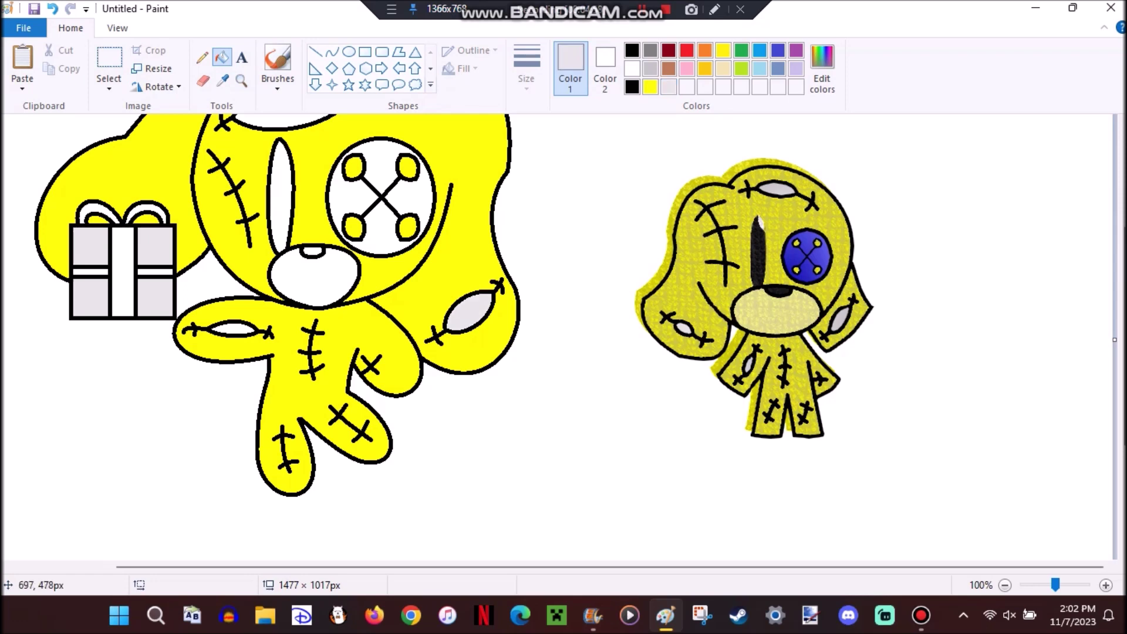
scroll(239, 293, "up", 2)
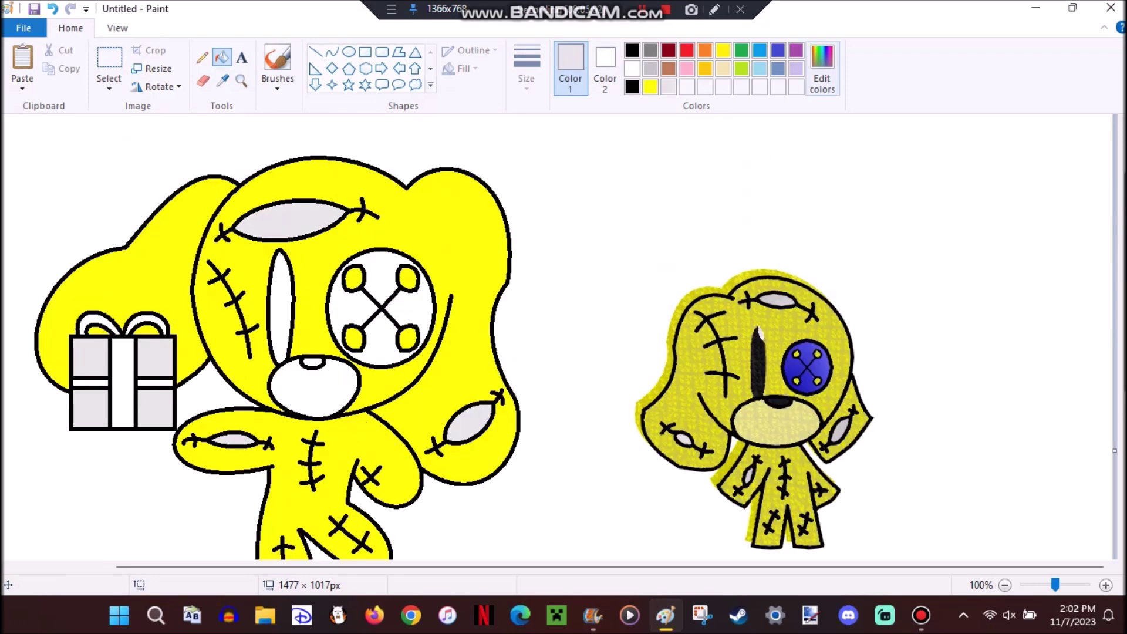
Fill the button eye around its cross and holes with pure blue
left_click(821, 68)
left_click(483, 265)
left_click(413, 415)
left_click(381, 271)
left_click(822, 68)
left_click(419, 211)
key("Escape")
Sample the pale yellow from the muzzle of the reference picture as the drawing colour
left_click(240, 80)
left_click(781, 404)
left_click(781, 405)
left_click(780, 404)
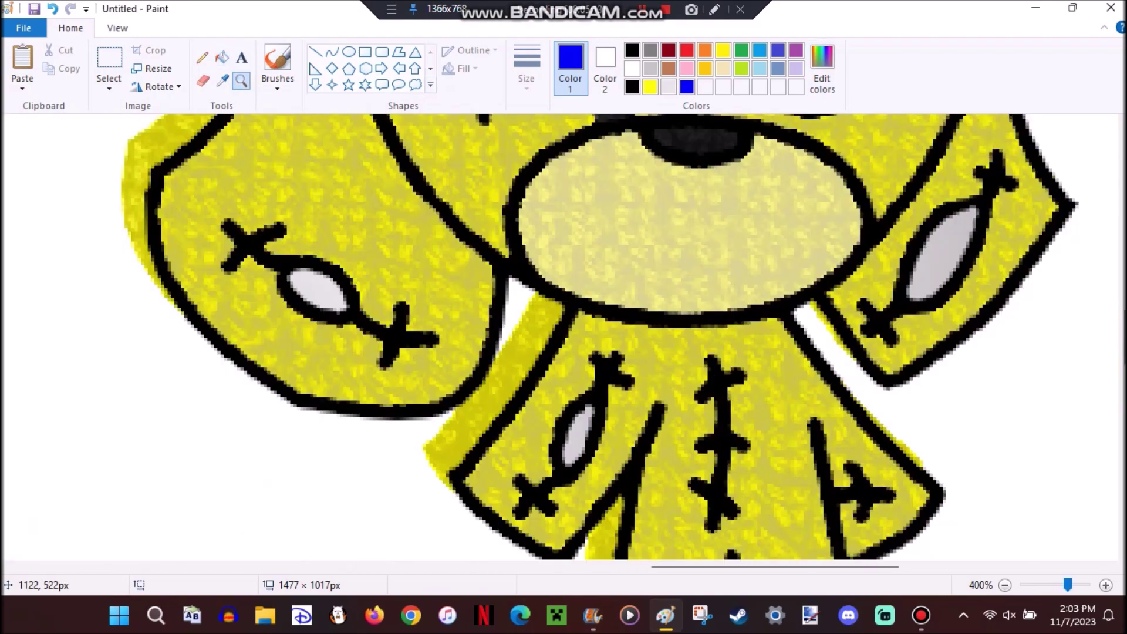
left_click(528, 293)
left_click(528, 294)
left_click(587, 352)
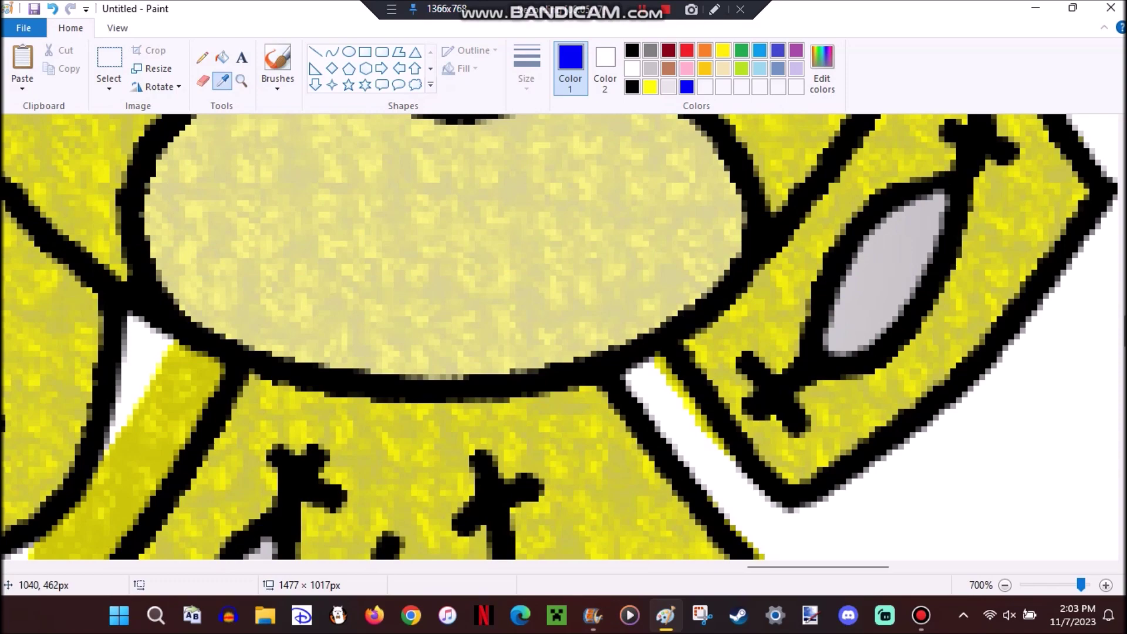
Fill the large character's muzzle with the sampled pale yellow
left_click(241, 80)
right_click(563, 335)
right_click(563, 335)
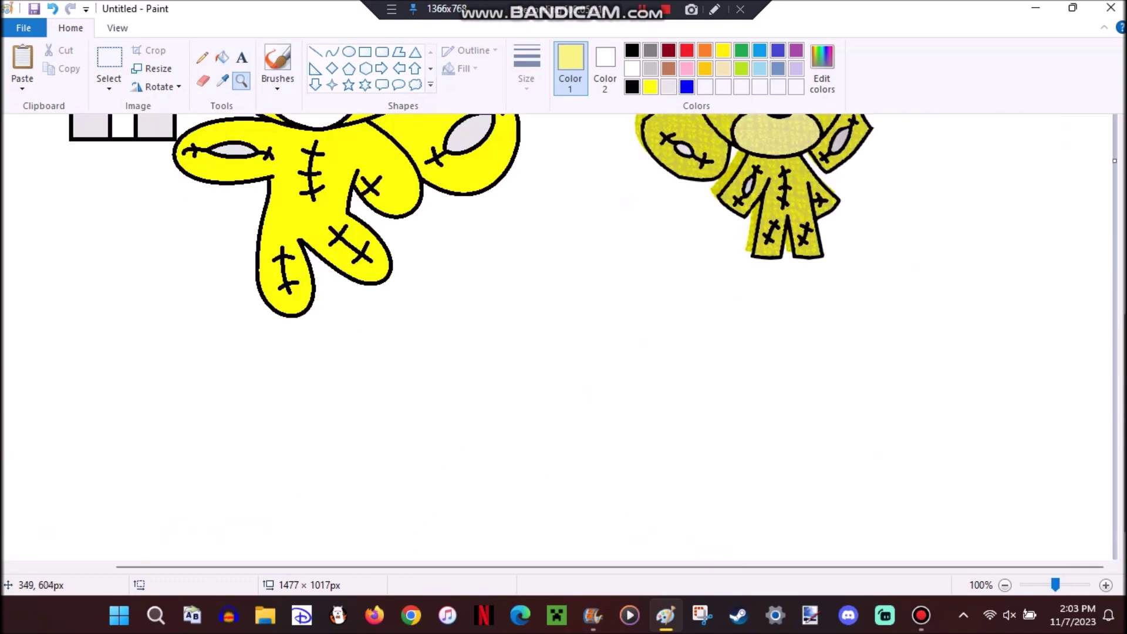
left_click(352, 293)
left_click(222, 57)
left_click(704, 206)
Fill the character's nose with near-black and the narrow oval eye with black
scroll(564, 334, "up", 3)
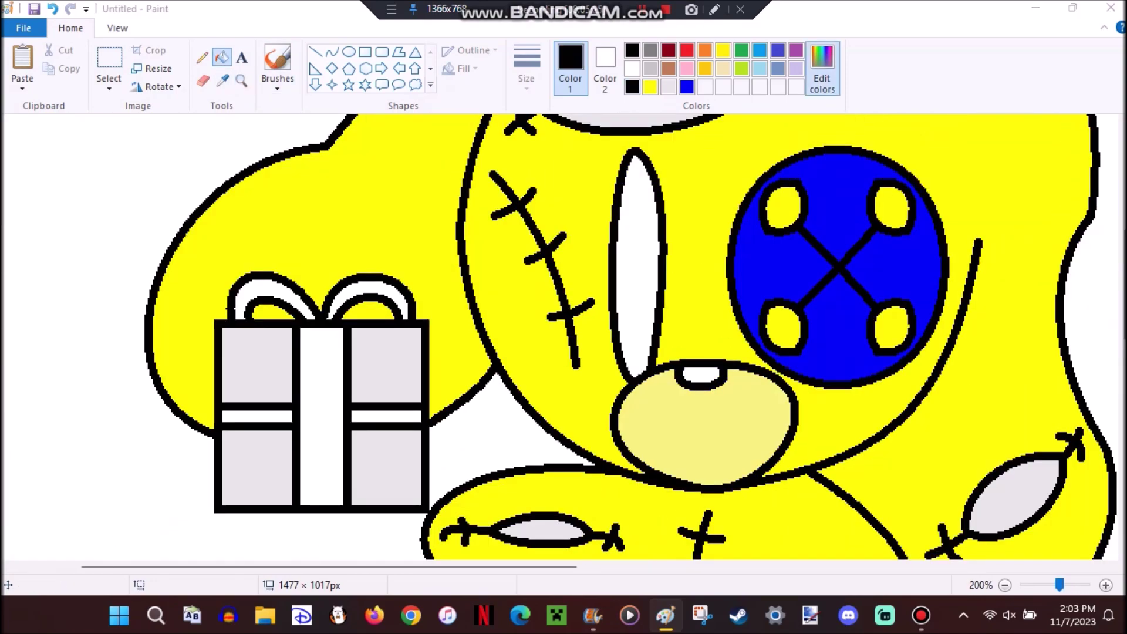
left_click(821, 67)
key("Return")
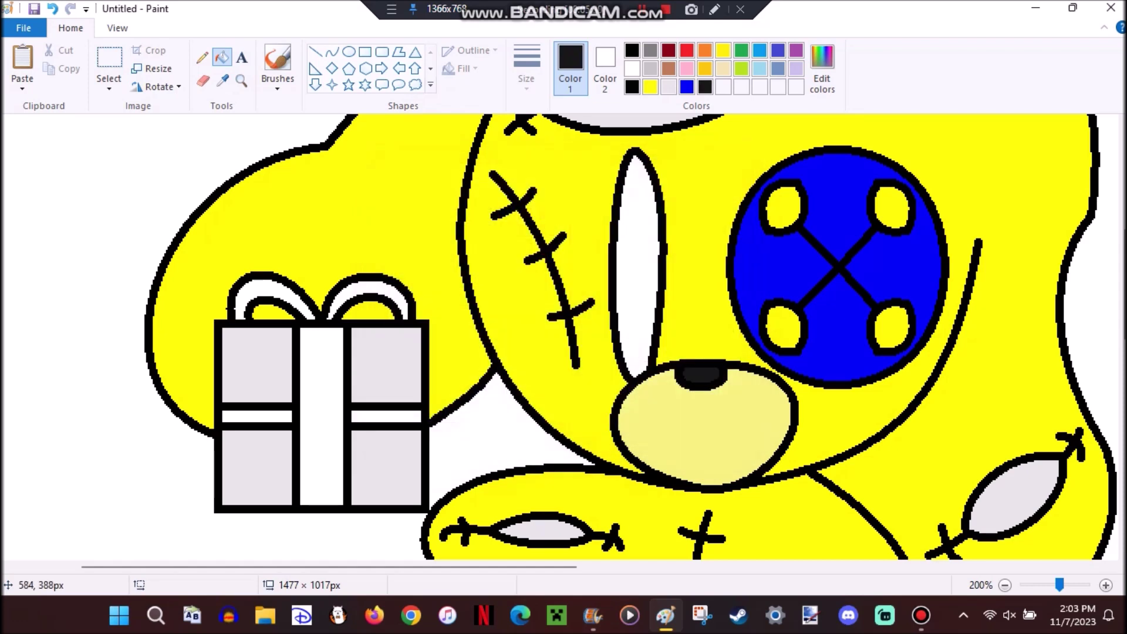
left_click(638, 264)
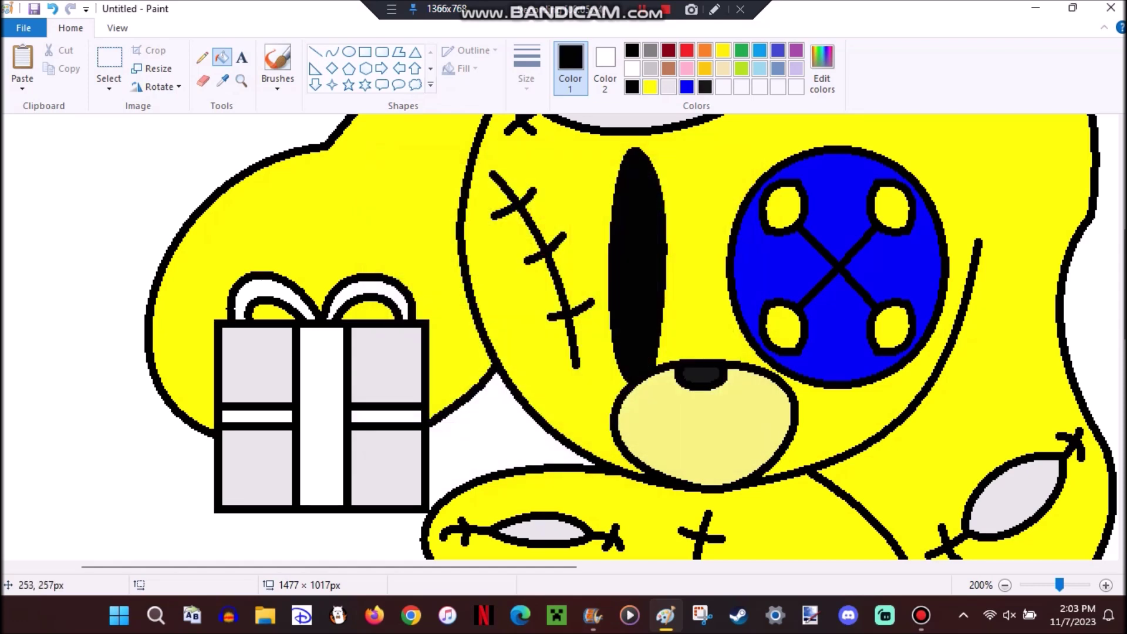
Fill the gift box's vertical and horizontal ribbons and its bow with red
left_click(822, 68)
left_click(397, 230)
left_click(405, 416)
left_click(330, 432)
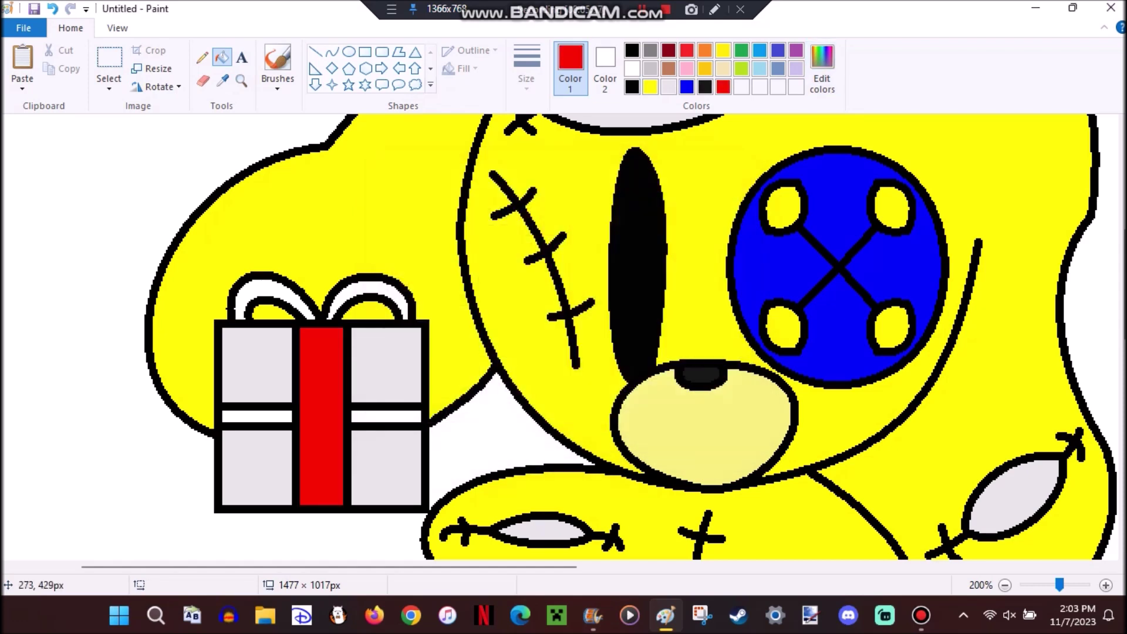
key("ctrl+Page_Down")
key("ctrl+Page_Down")
left_click(109, 57)
left_click(109, 88)
left_click(118, 182)
right_click(174, 204)
left_click(222, 80)
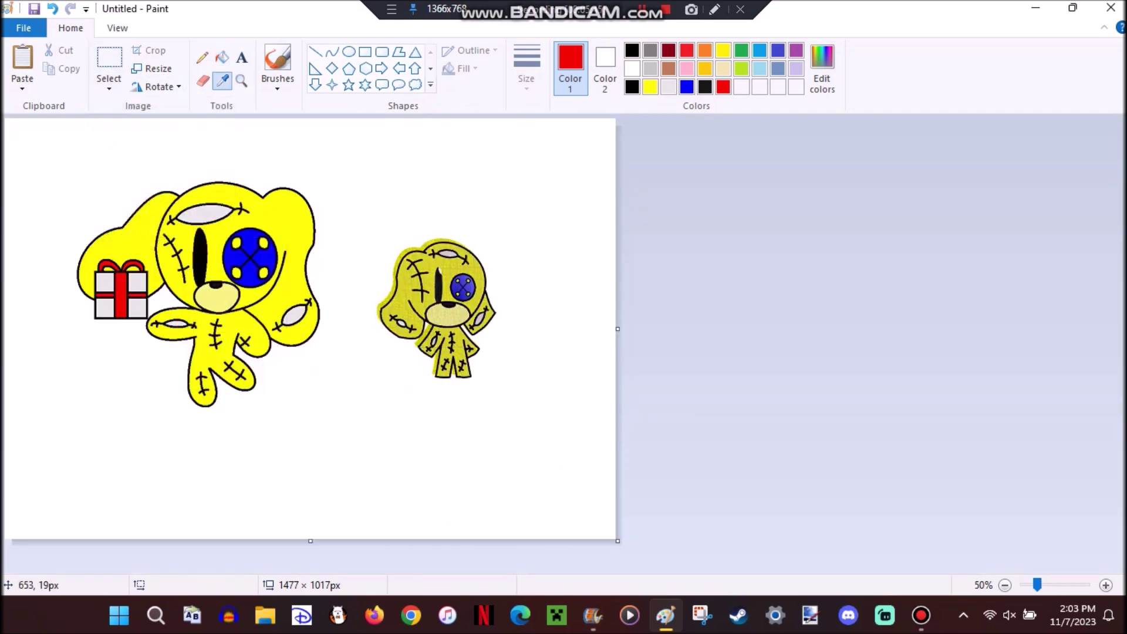
Draw a curved near-white highlight (251, 251, 251) across the upper right edge of the narrow black eye
left_click(240, 81)
left_click(250, 264)
left_click(327, 170)
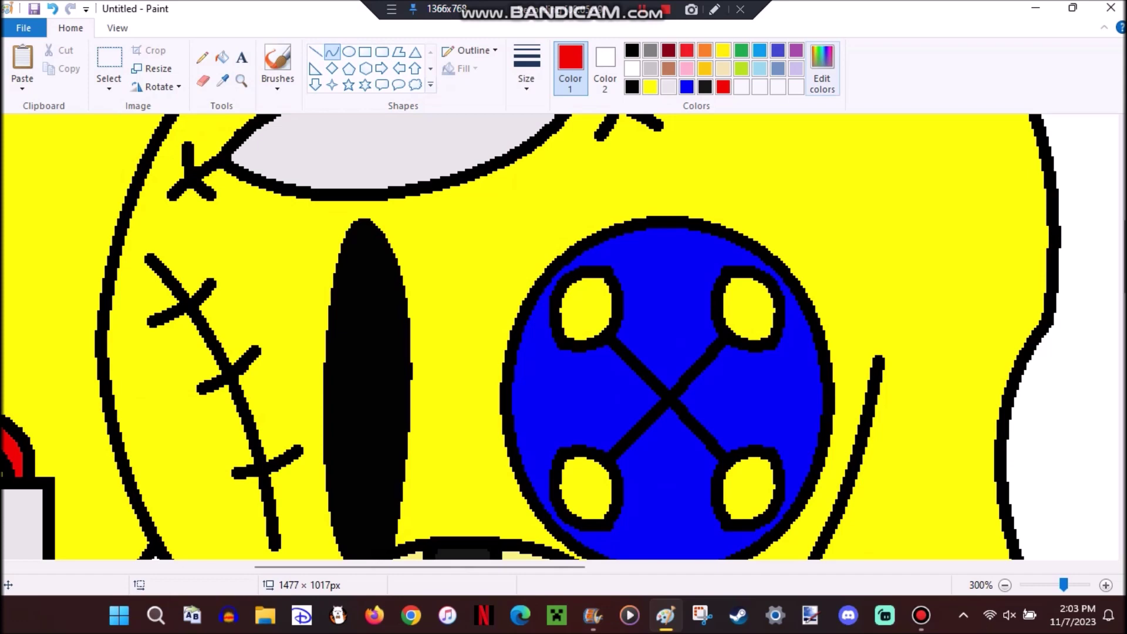
left_click(821, 68)
left_click(548, 302)
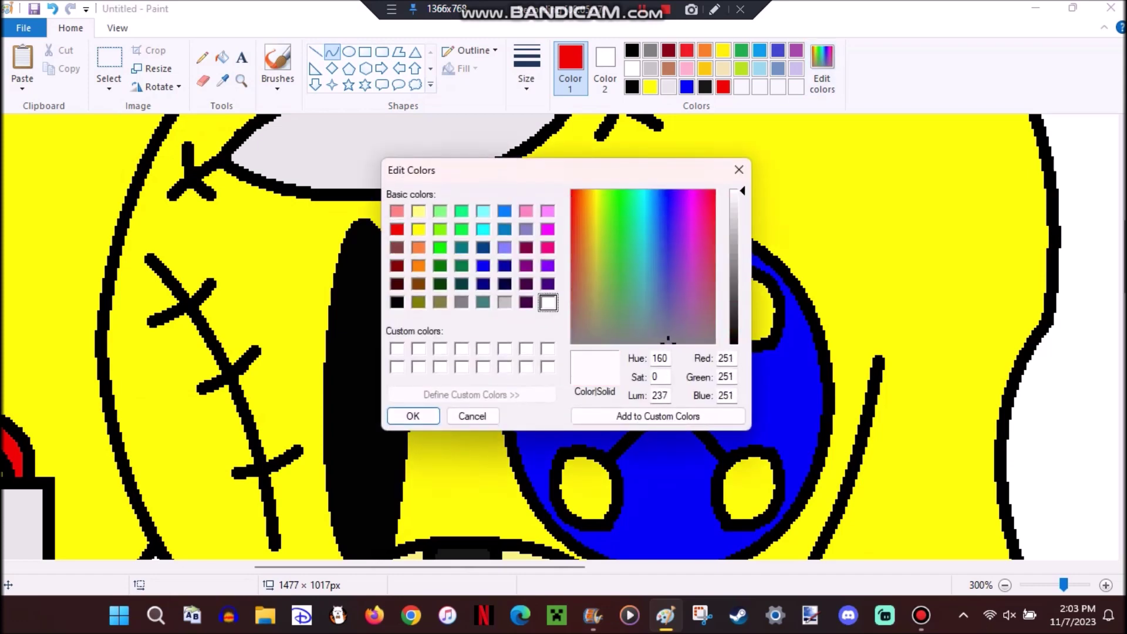
left_click(413, 415)
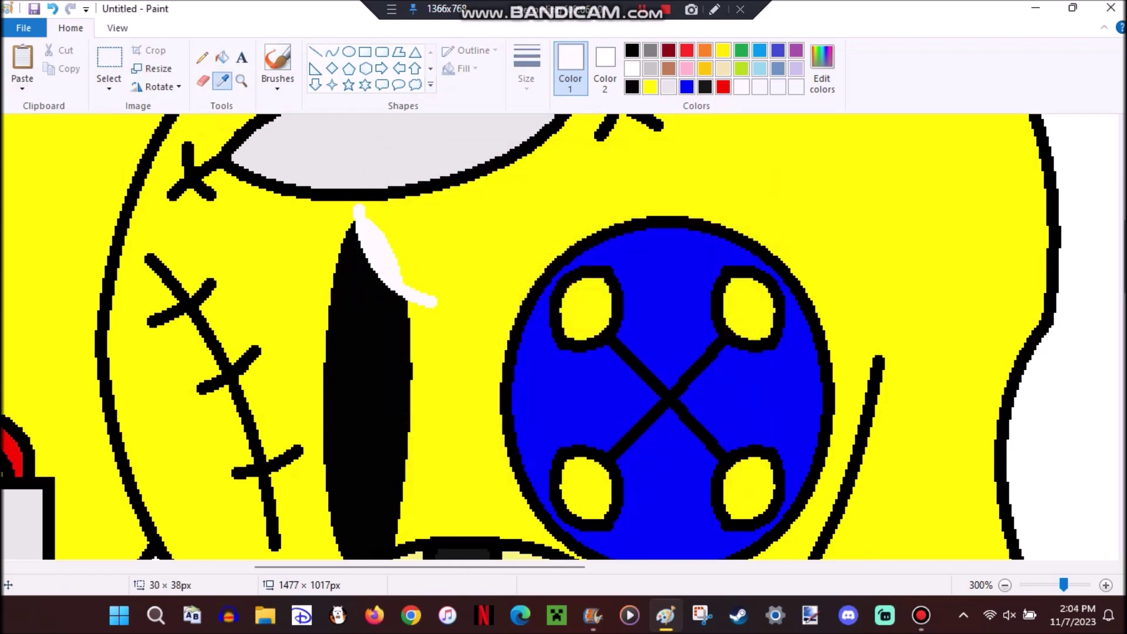
scroll(564, 343, "down", 4)
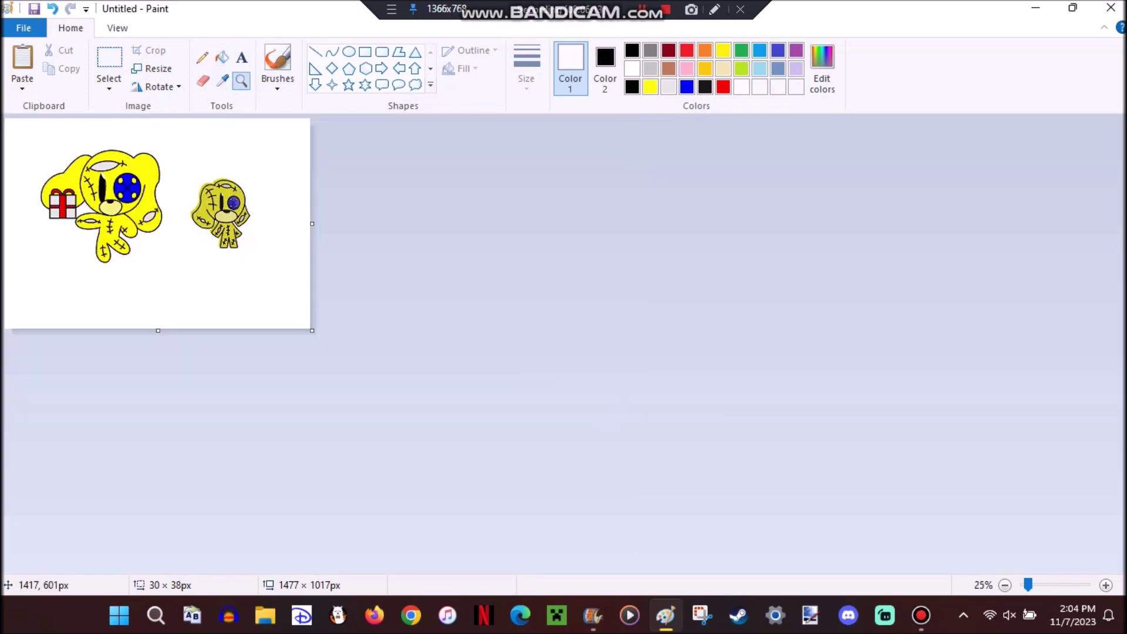
scroll(563, 344, "up", 2)
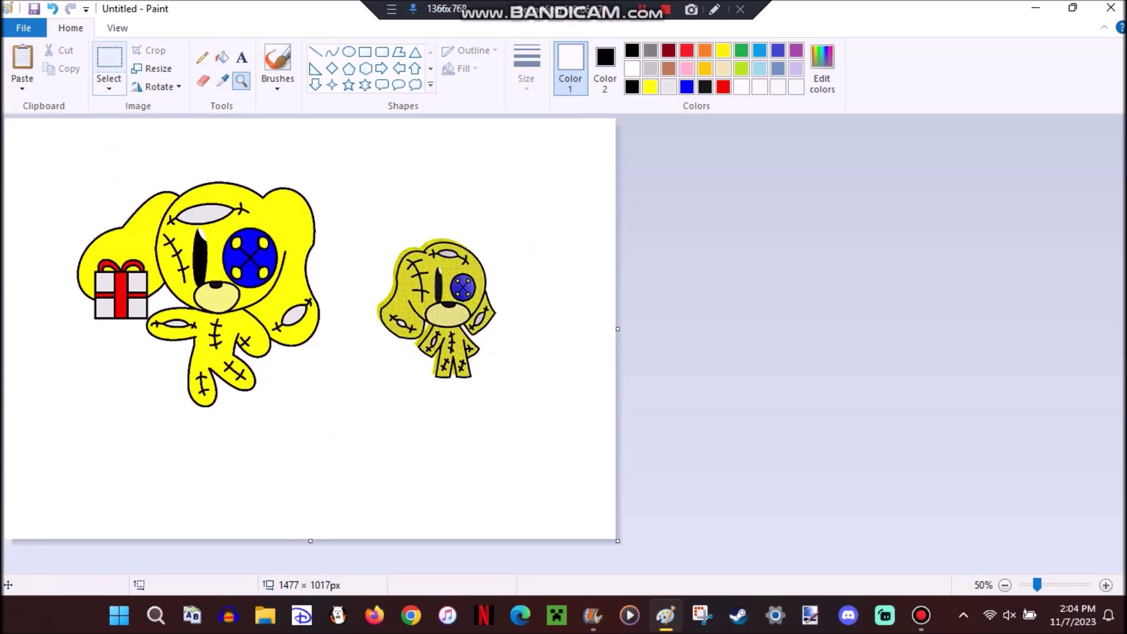
Trim the picture to the coloured character and gift box on a 708 × 702 px canvas, leaving out the reference picture
right_click(223, 269)
left_click(252, 332)
left_click_drag(278, 411, 299, 410)
left_click(223, 80)
right_click(223, 387)
left_click(283, 185)
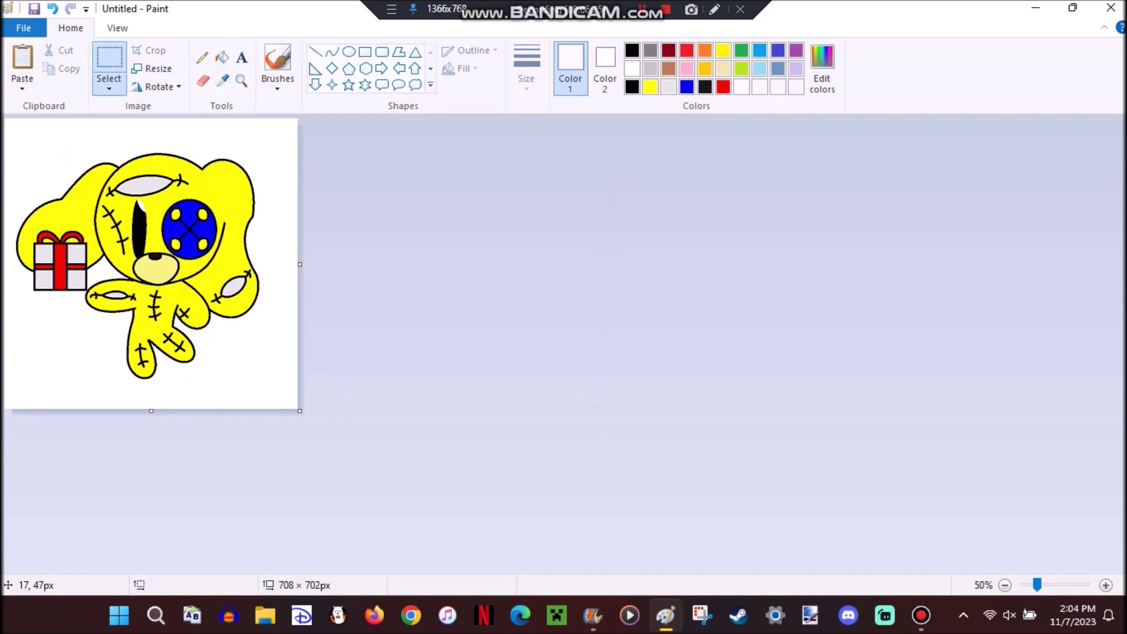
Switch to FireAlpaca with the trimmed picture open and select the yellow head and right ear area with the Magic Wand
left_click_drag(182, 203, 177, 202)
right_click(165, 215)
key("Escape")
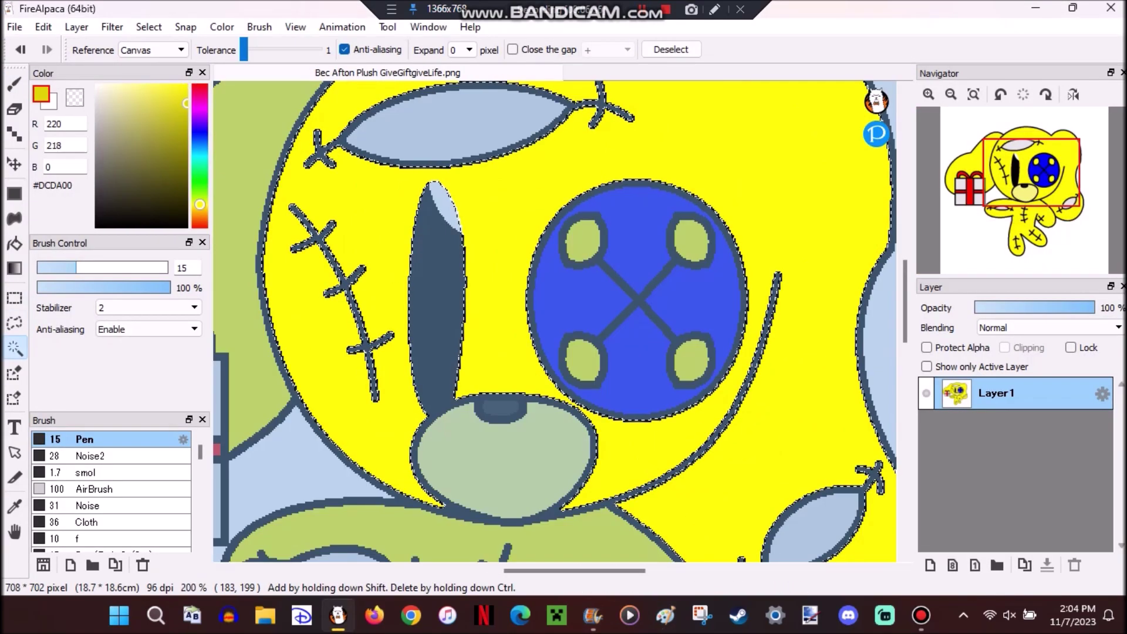
Set the painting colour to dark yellow #B5B300 and choose the Cloth brush, enlarged to size 260
left_click(186, 126)
key("b")
scroll(554, 321, "down", 1)
scroll(111, 487, "down", 1)
left_click(87, 472)
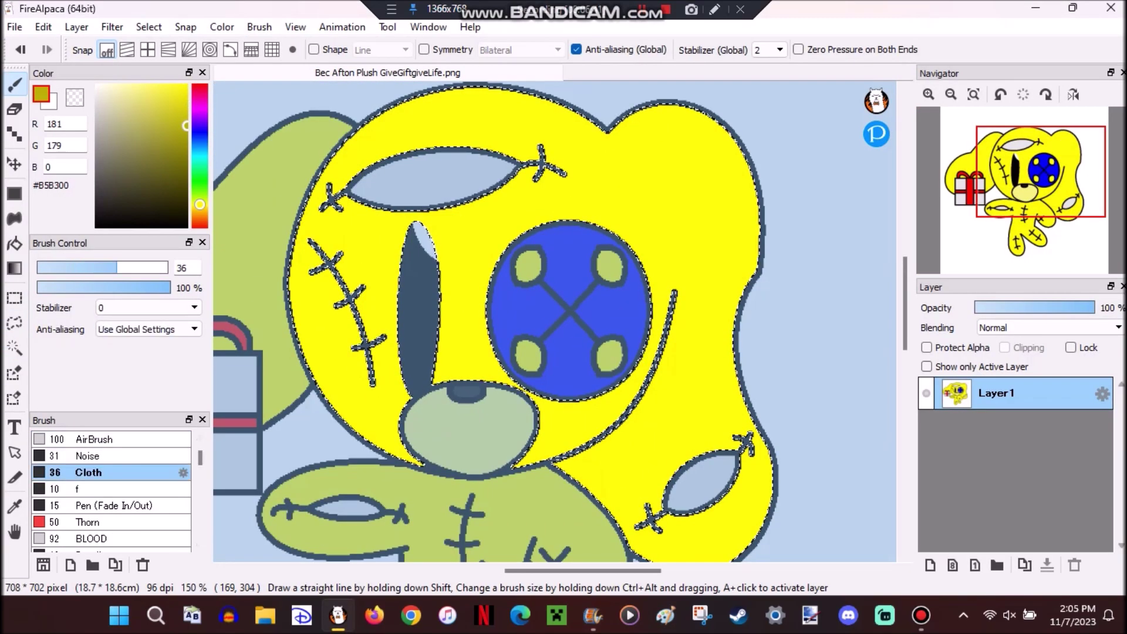
scroll(112, 487, "down", 1)
scroll(112, 487, "down", 3)
scroll(112, 487, "up", 7)
Add the button eye's two upper yellow holes to the selection with the Select Pen, using the 15-pixel Pen brush
left_click(98, 455)
scroll(518, 266, "up", 3)
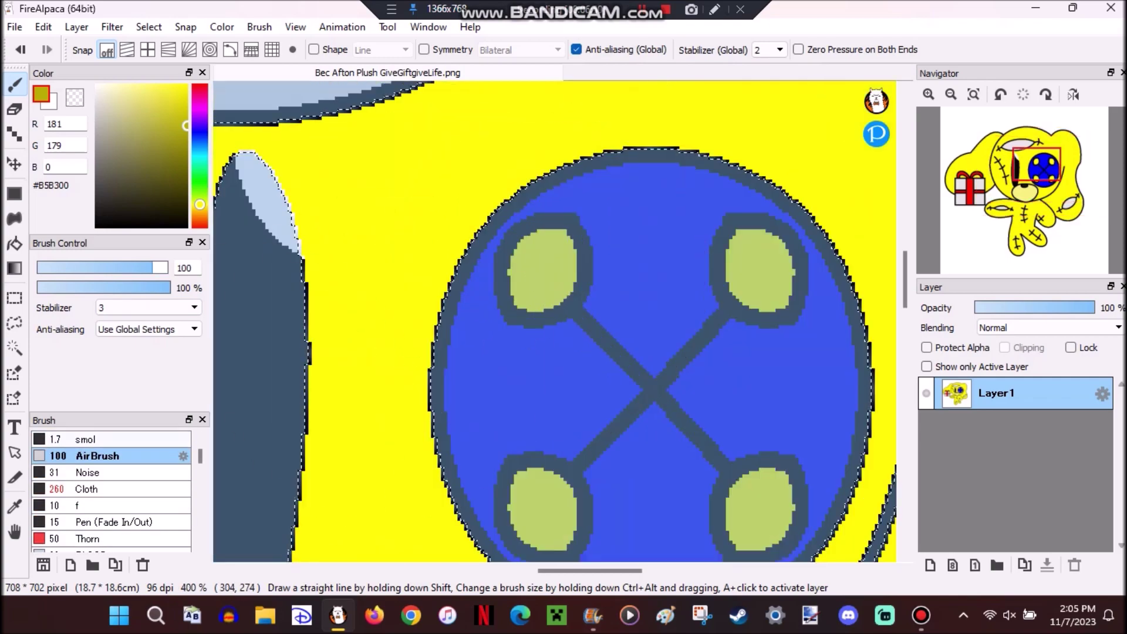
left_click(87, 439)
scroll(111, 470, "up", 2)
left_click(87, 439)
scroll(546, 255, "up", 2)
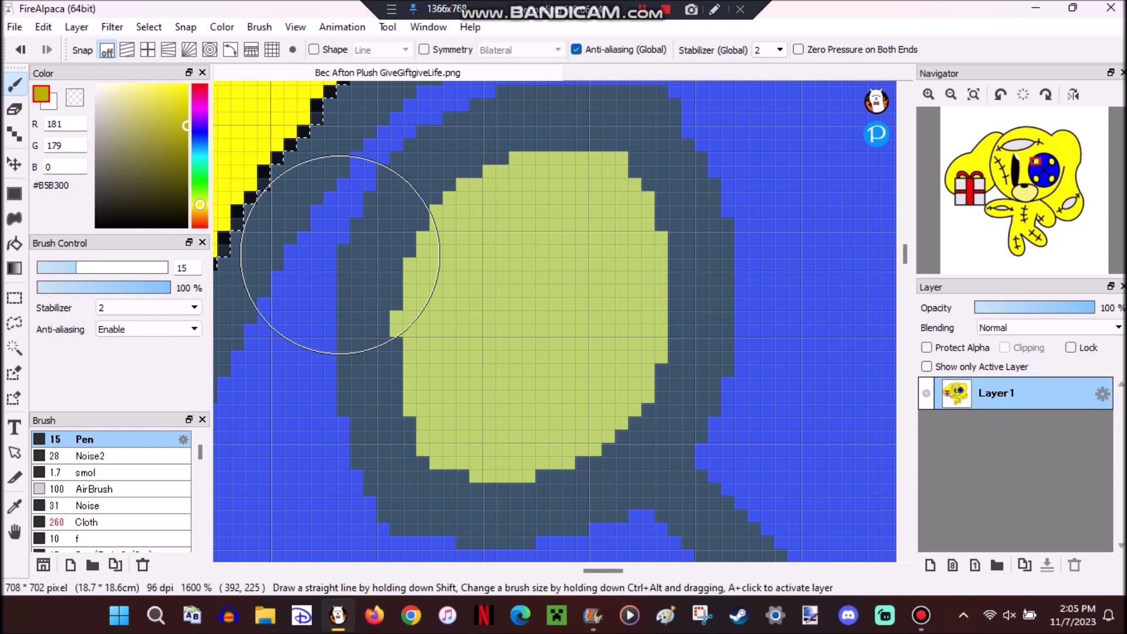
left_click(14, 374)
mouse_move(544, 312)
left_mouse_down()
mouse_move(512, 286)
mouse_move(490, 326)
mouse_move(499, 353)
mouse_move(550, 299)
mouse_move(549, 277)
mouse_move(561, 315)
left_mouse_up()
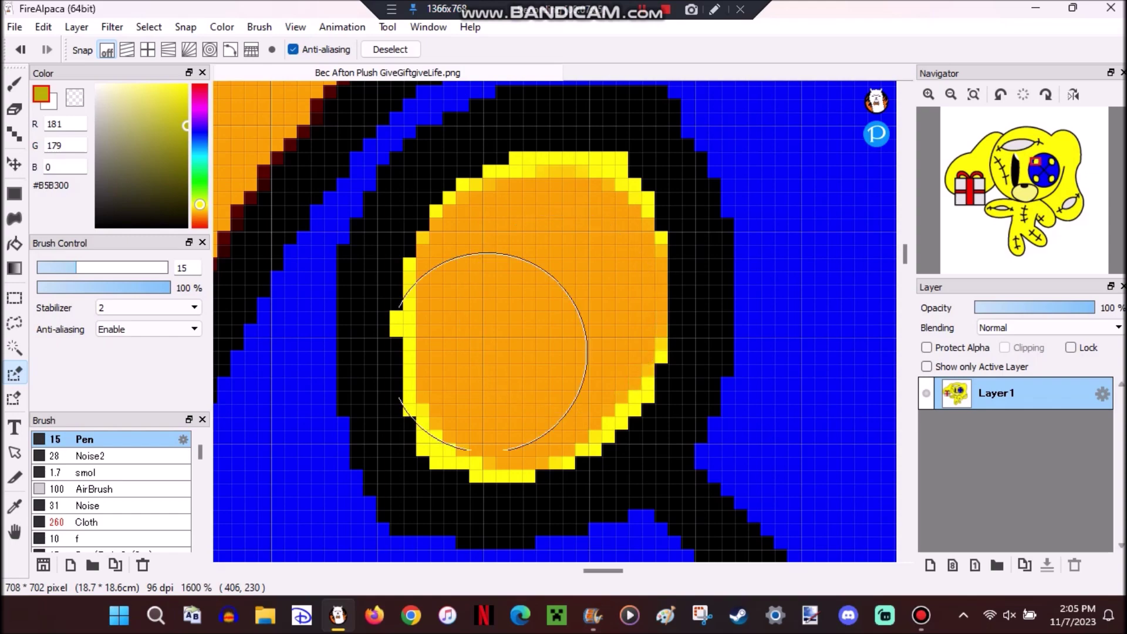
scroll(559, 317, "down", 1)
scroll(704, 290, "down", 1)
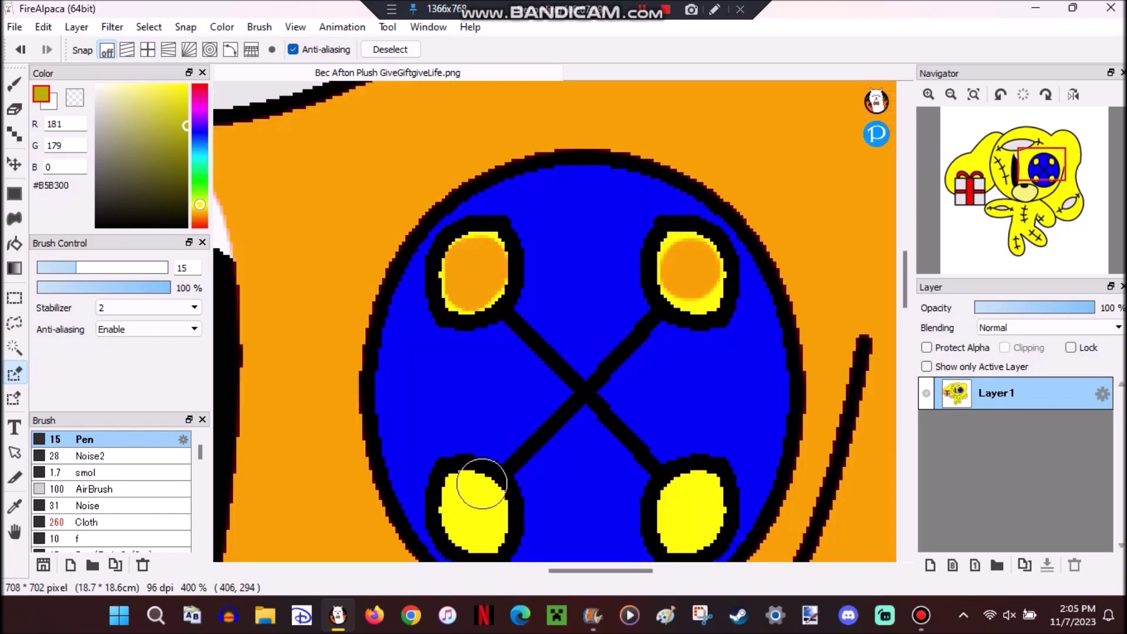
Add the button eye's two lower yellow holes to the selection with the Select Pen
scroll(469, 411, "up", 2)
scroll(516, 352, "up", 1)
left_click(516, 352)
scroll(516, 352, "down", 1)
scroll(770, 360, "up", 1)
left_click_drag(770, 360, 804, 402)
Add a new empty layer above the character drawing
left_click(929, 565)
scroll(444, 299, "down", 3)
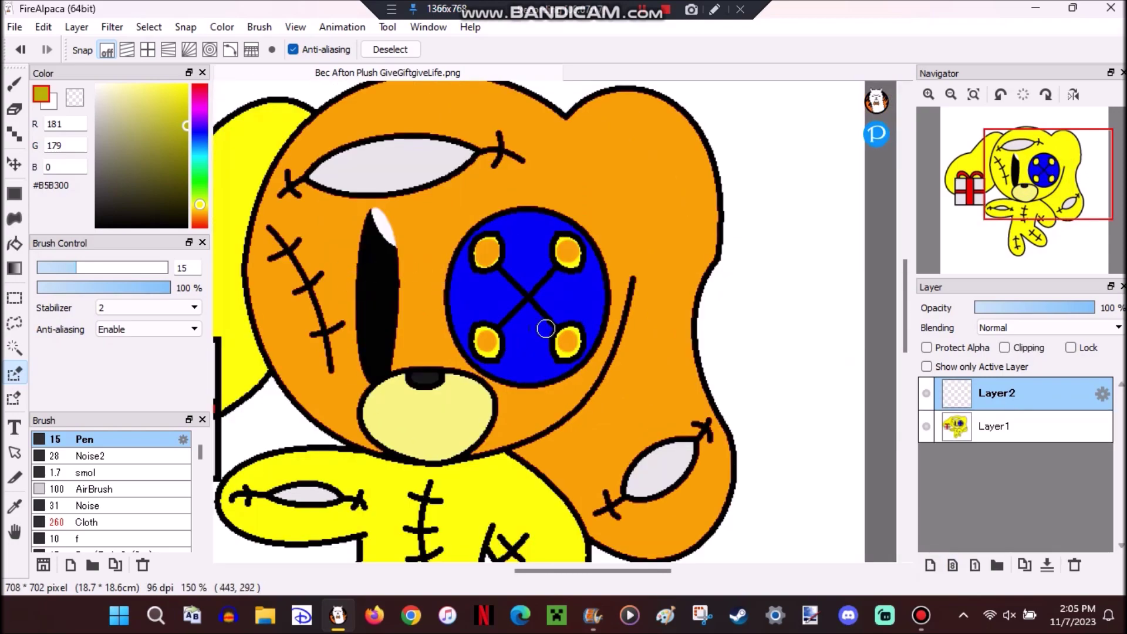
scroll(474, 283, "down", 2)
scroll(464, 284, "up", 3)
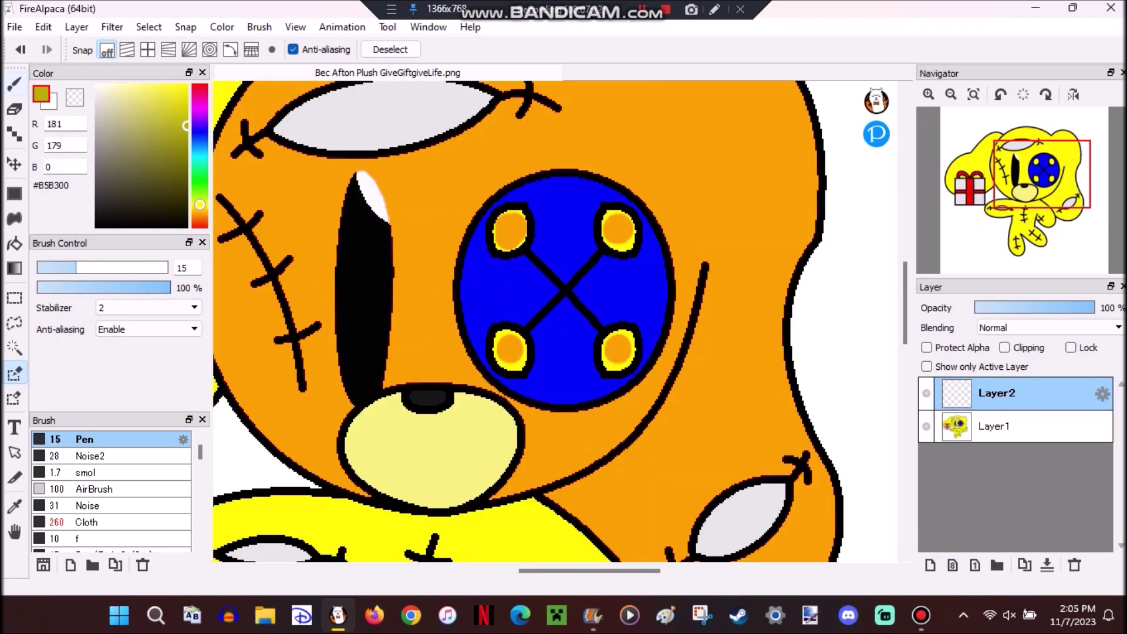
Remove the button eye's four yellow holes from the selection with the Select Eraser
left_click(14, 398)
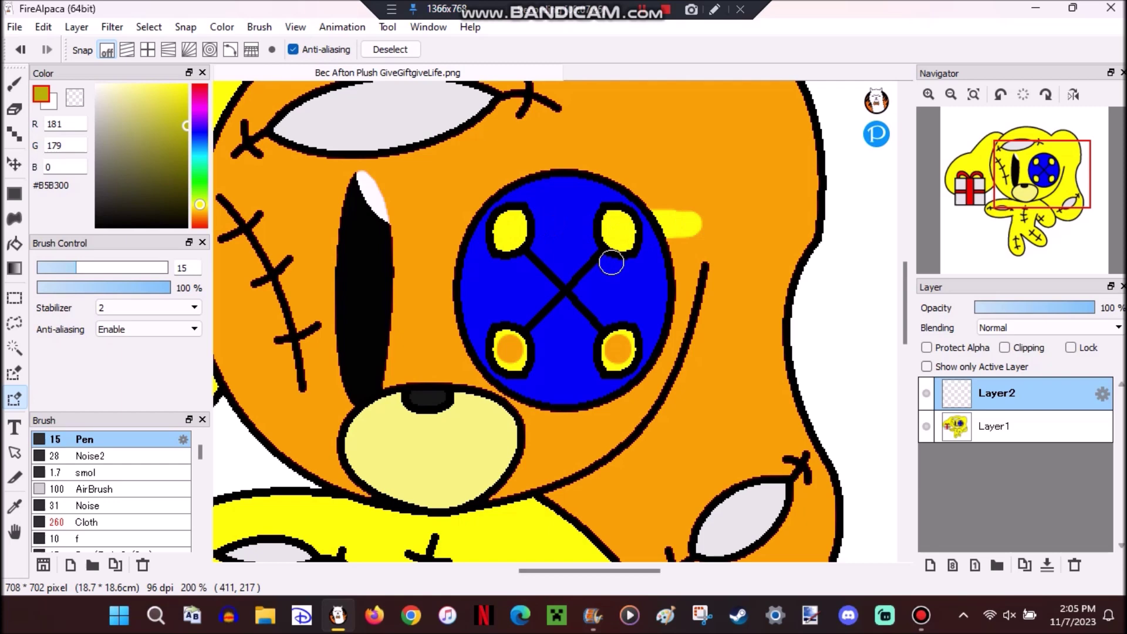
key("ctrl+z")
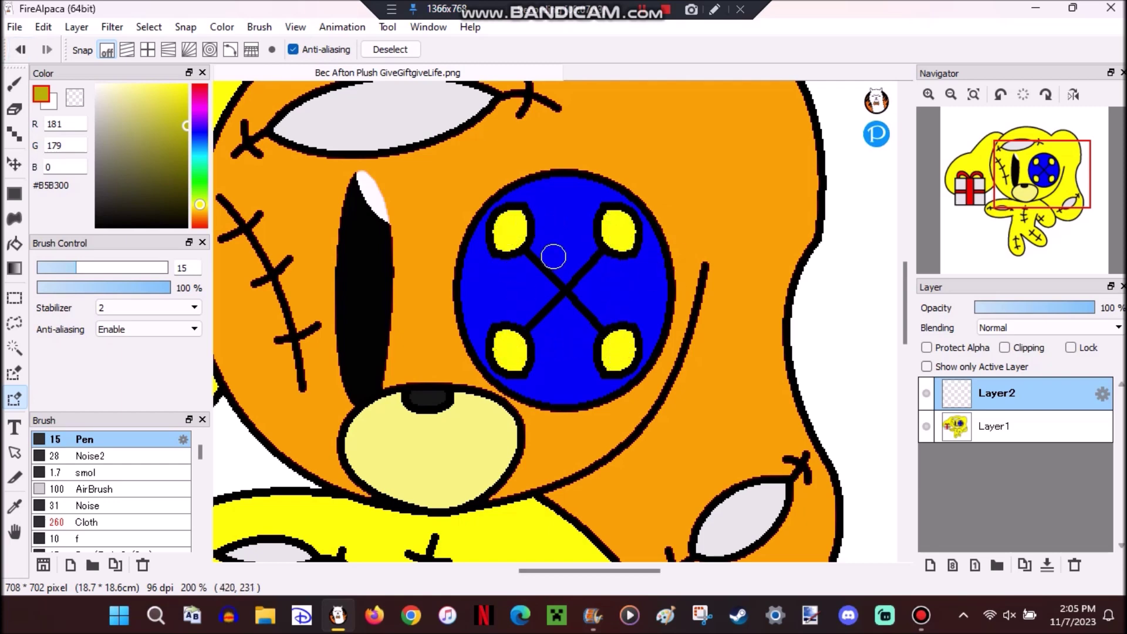
scroll(549, 249, "down", 3)
Shade the selected head and right ear dark yellow #B5B300 with the AirBrush at size 1119
left_click(15, 84)
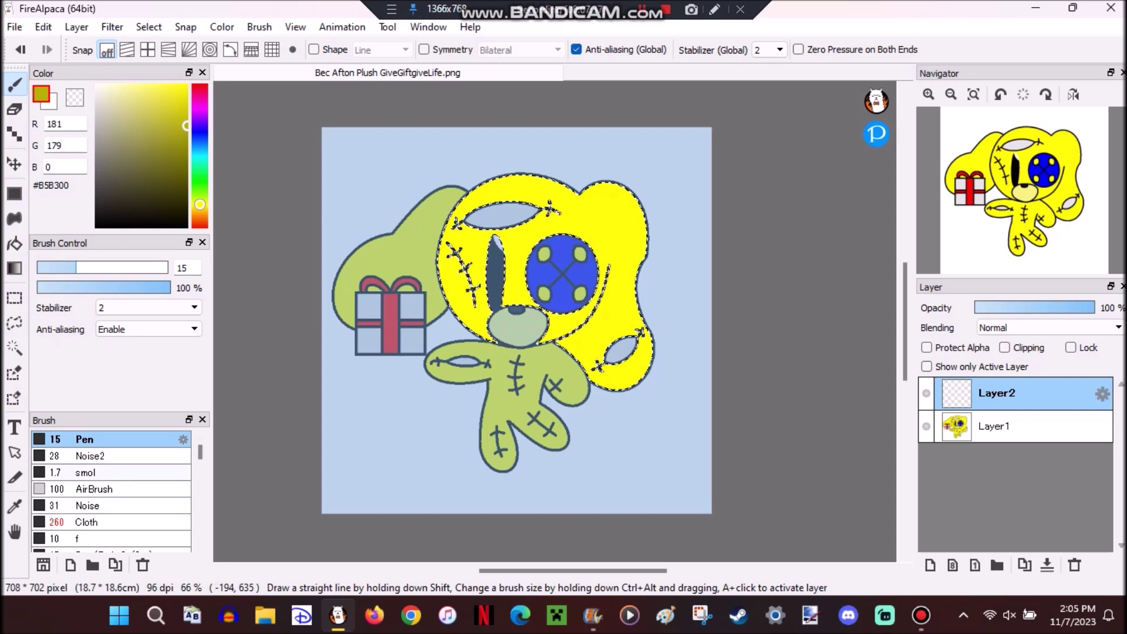
left_click(97, 489)
left_click_drag(645, 328, 651, 329)
scroll(651, 329, "up", 3)
Select the left ear with the Magic Wand and airbrush it dark yellow #B5B300
key("w")
scroll(555, 321, "down", 3)
left_click(305, 194)
key("b")
key("w")
scroll(361, 328, "up", 2)
scroll(361, 328, "down", 2)
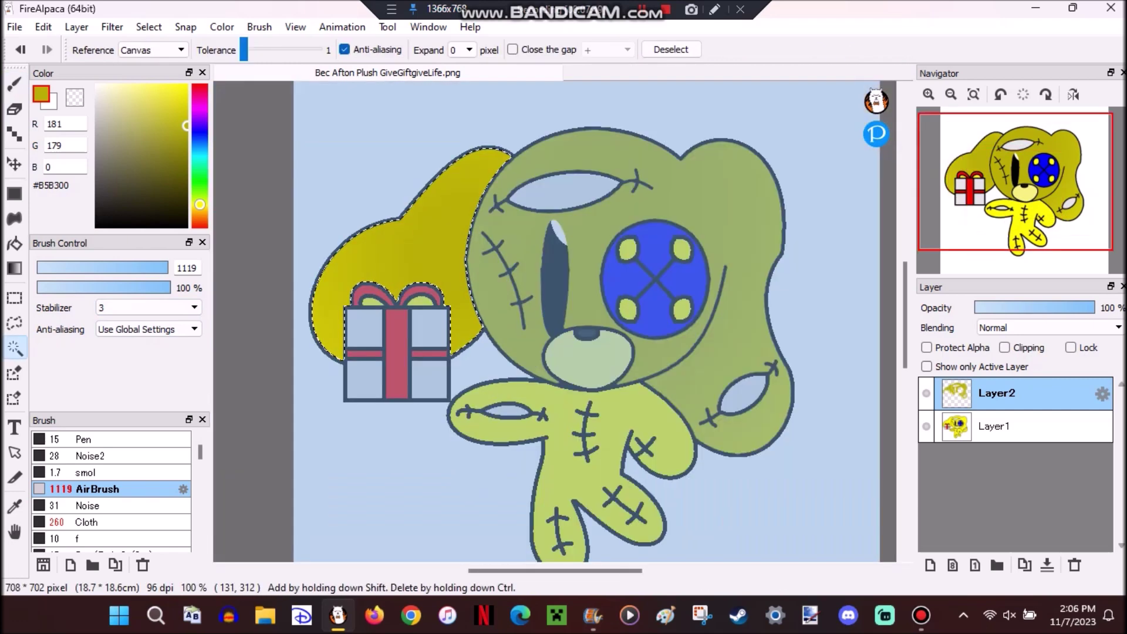
Select and airbrush the two yellow gaps inside the gift bow's loops with dark yellow #B5B300
scroll(398, 296, "up", 3)
left_click(384, 299)
key("b")
key("w")
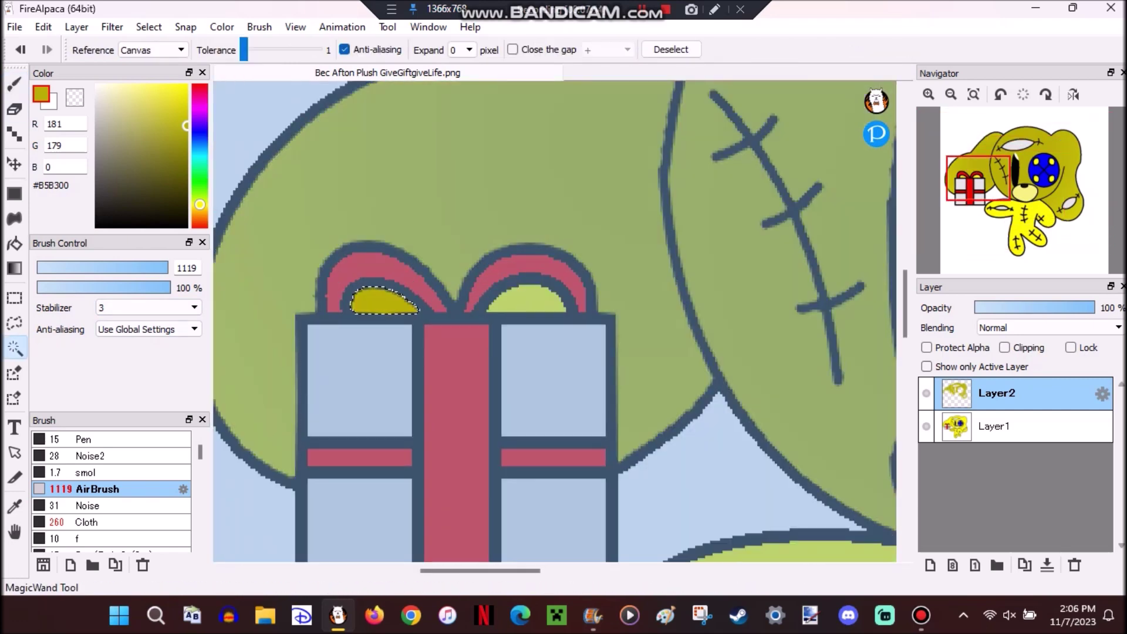
left_click(526, 297)
key("b")
key("ctrl+z")
key("w")
Select the yellow body with the Magic Wand, airbrush it dark yellow #B5B300, and clear the selection
scroll(554, 321, "down", 3)
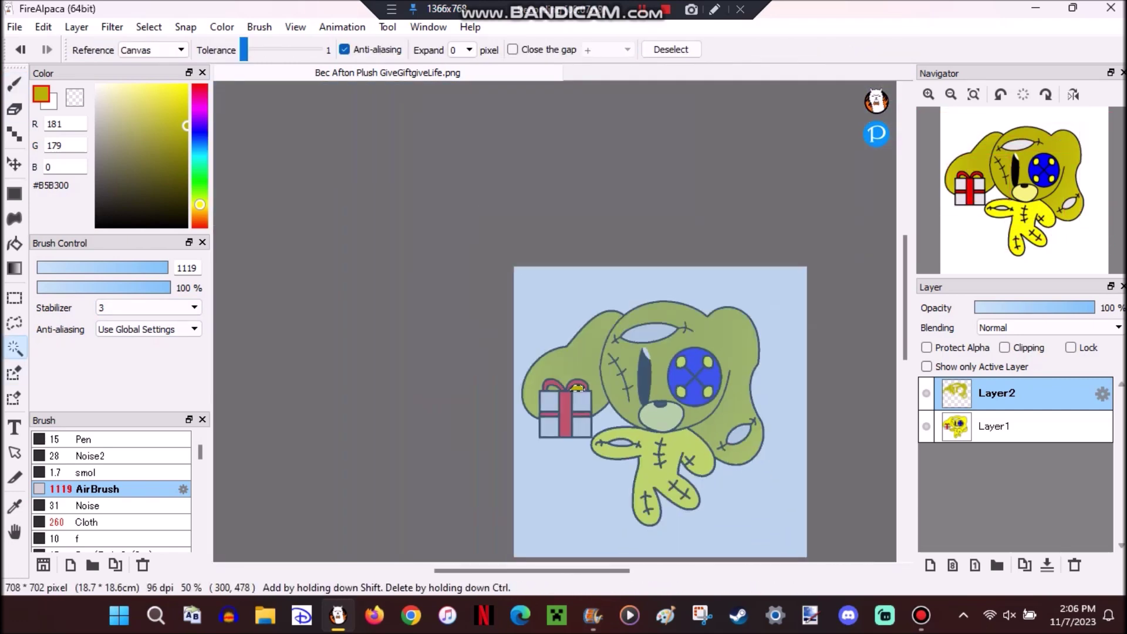
scroll(555, 321, "up", 2)
key("b")
scroll(554, 321, "down", 2)
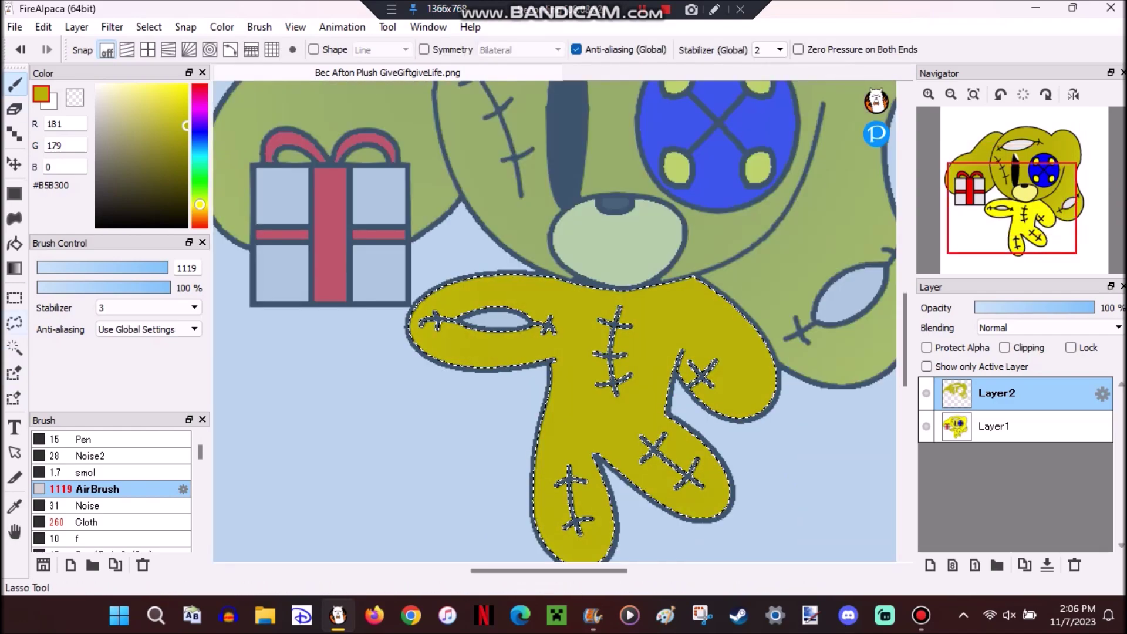
key("m")
key("ctrl+d")
Select and airbrush the button eye's two upper yellow holes with dark yellow #B5B300
scroll(555, 321, "up", 3)
scroll(554, 321, "up", 2)
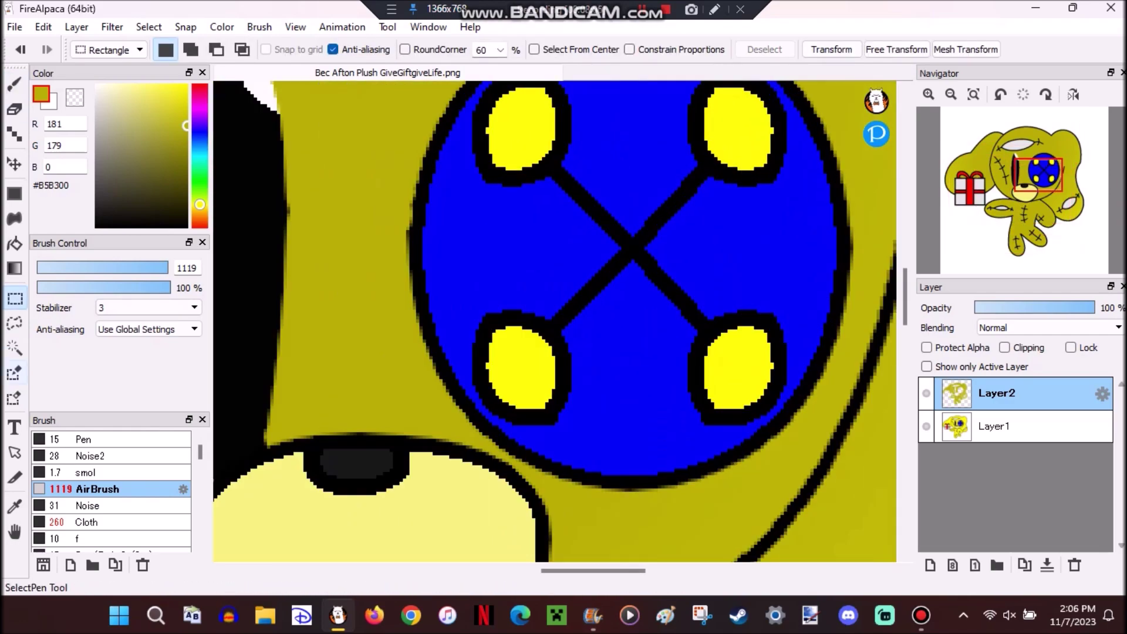
key("w")
scroll(555, 321, "down", 1)
scroll(555, 321, "up", 2)
left_click(611, 229)
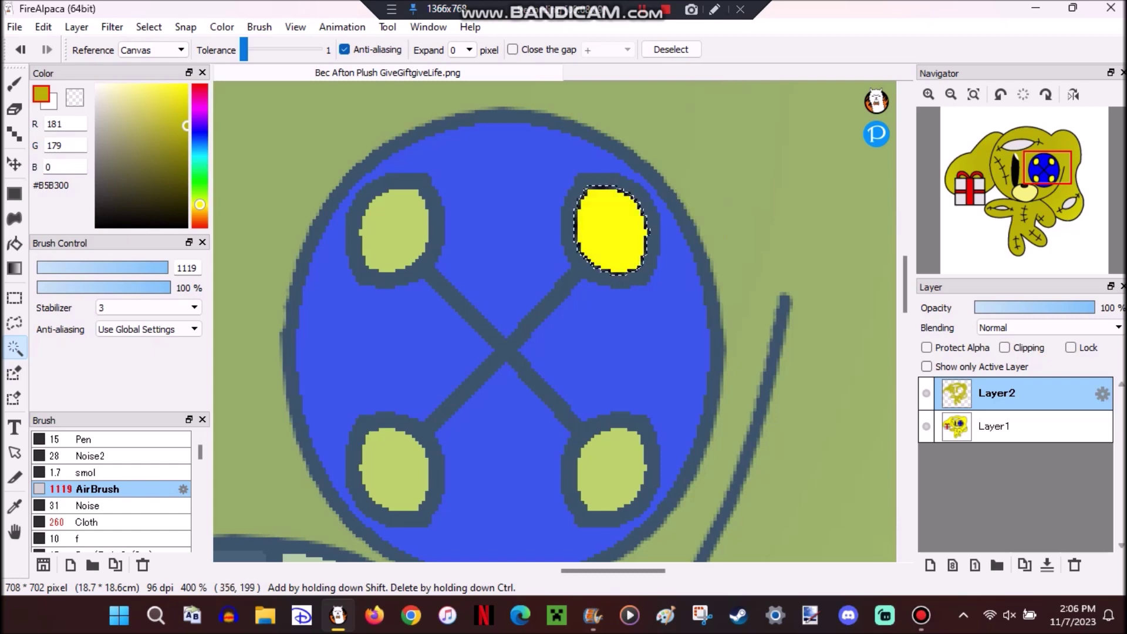
key("b")
left_click(611, 229)
key("w")
left_click(394, 229)
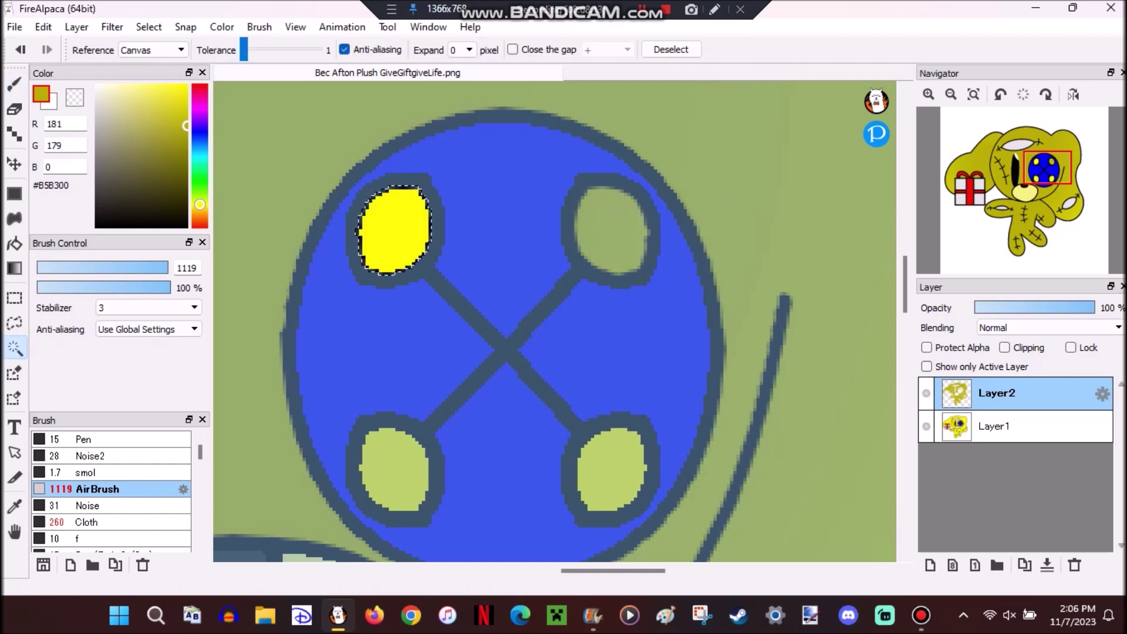
key("b")
scroll(395, 228, "down", 4)
scroll(704, 307, "up", 5)
Select and airbrush the button eye's two lower yellow holes with dark yellow #B5B300, then clear the selection
key("w")
left_click(564, 183)
left_click(478, 273)
key("b")
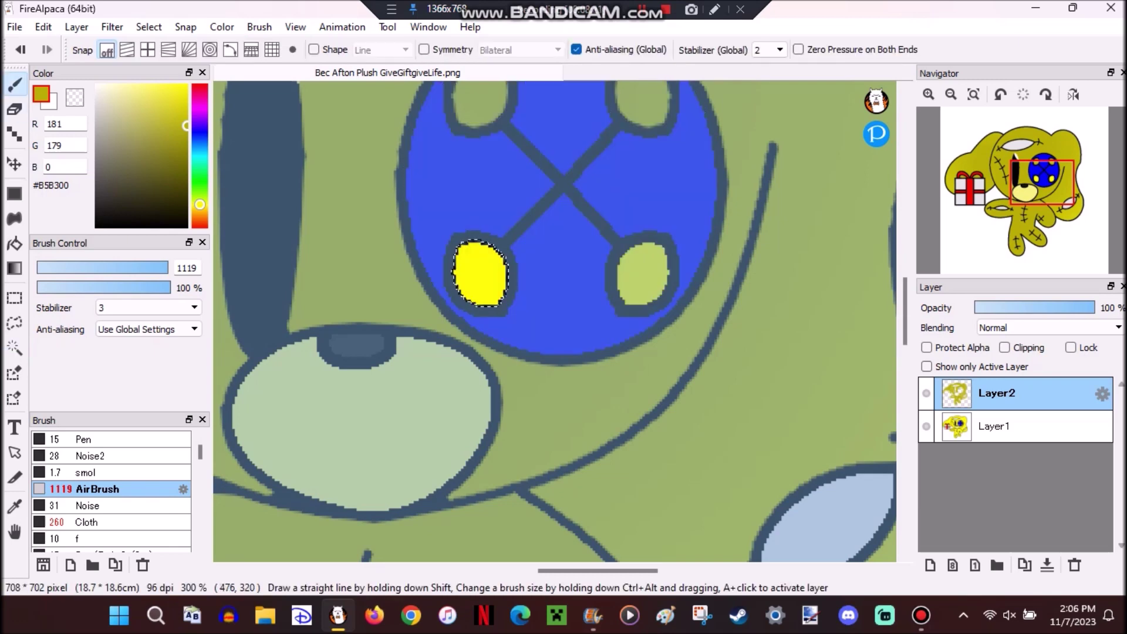
left_click(478, 273)
key("w")
left_click(643, 272)
key("b")
left_click(642, 273)
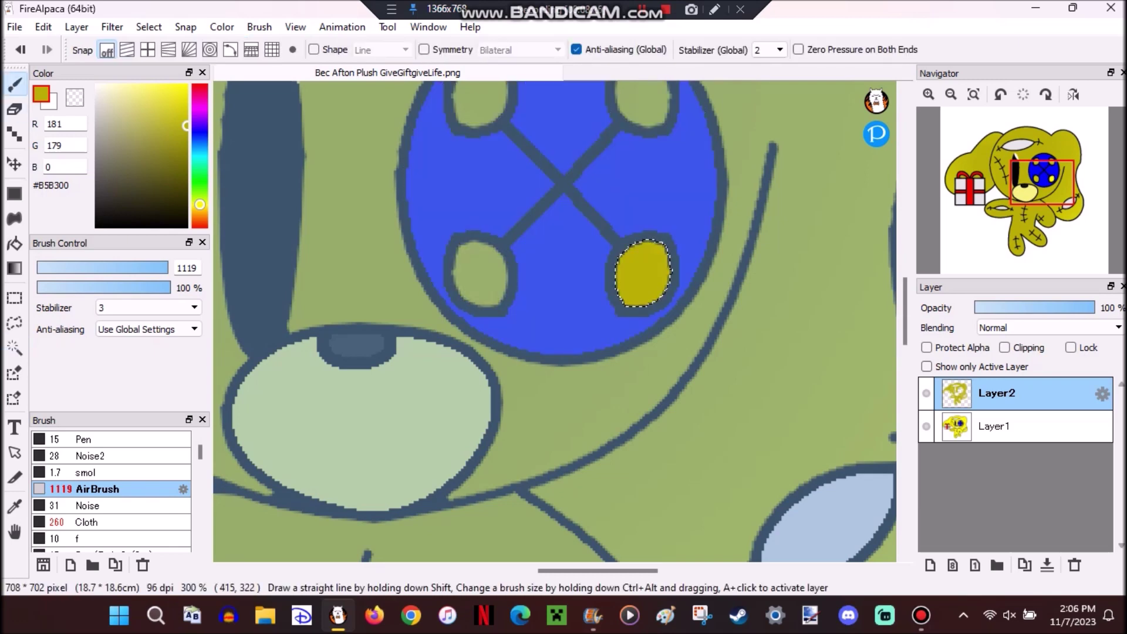
key("m")
key("ctrl+d")
scroll(529, 340, "down", 3)
scroll(425, 398, "up", 1)
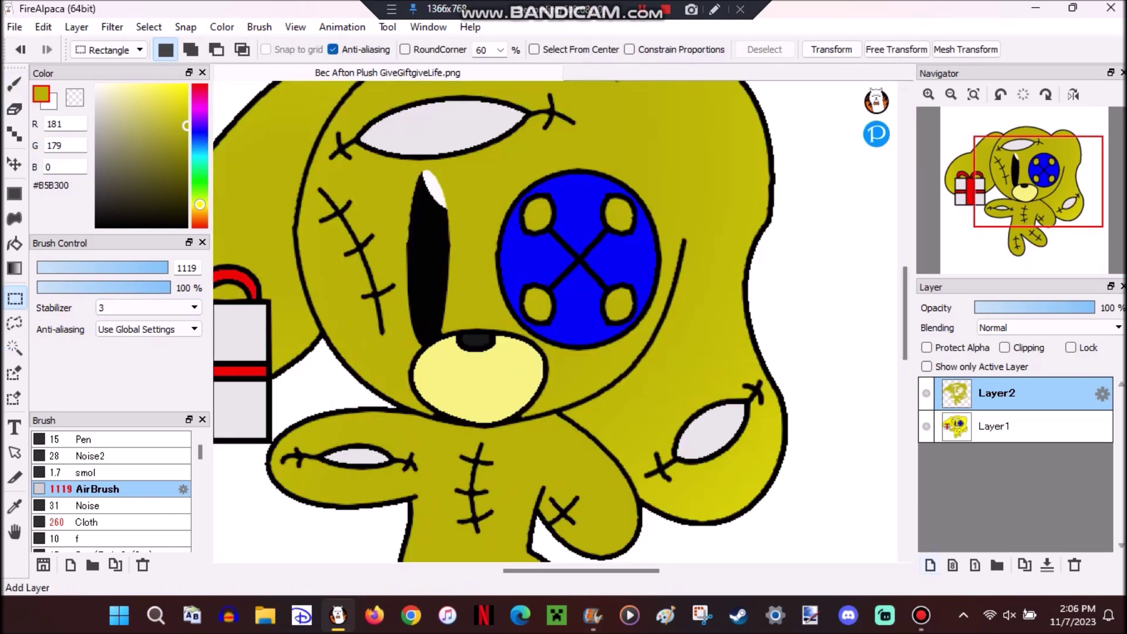
Add an empty layer on top, return to Layer2, and airbrush the selected muzzle with muted yellow #D1CF3D
left_click(930, 564)
left_click(997, 426)
left_click(15, 347)
scroll(419, 370, "up", 1)
left_click(431, 373)
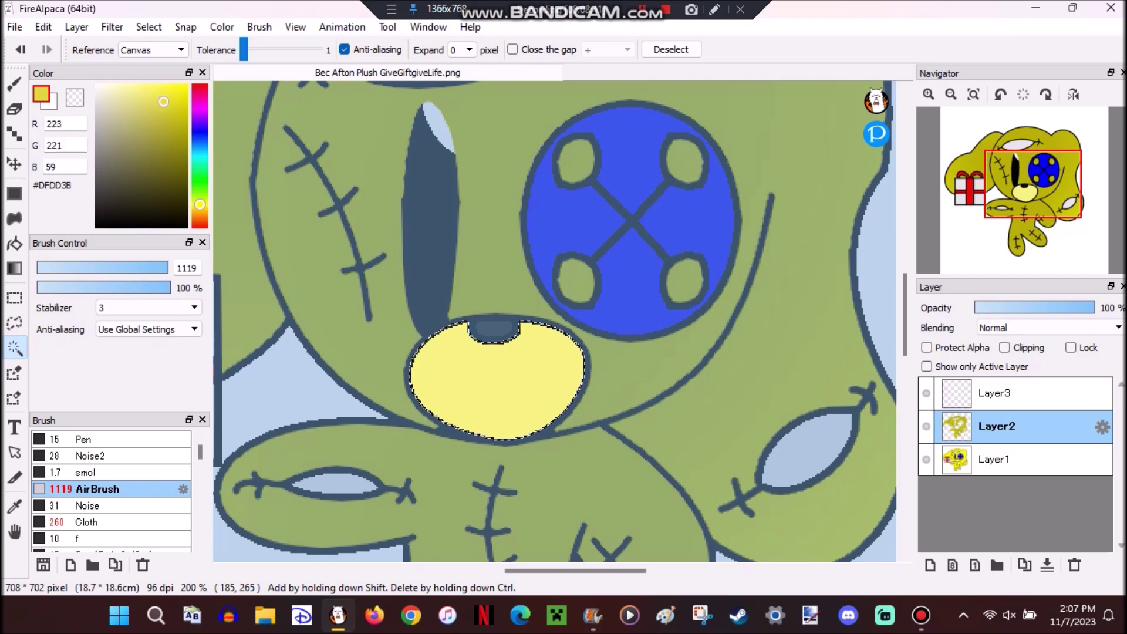
key("b")
scroll(555, 321, "down", 2)
key("m")
key("ctrl+d")
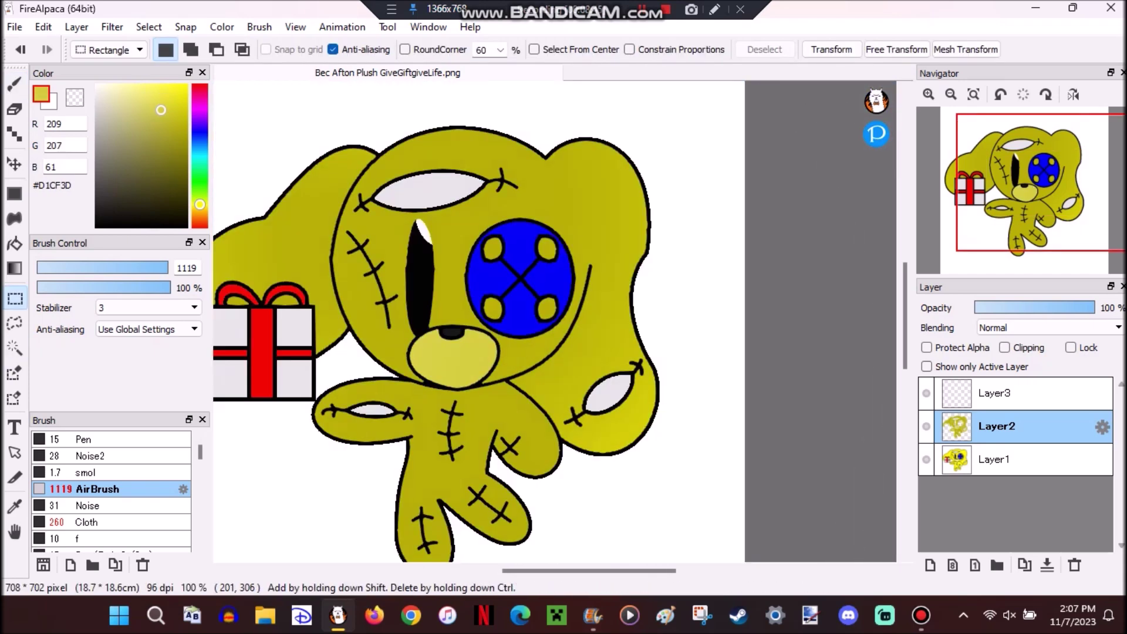
Select the character's black eye with the Magic Wand and airbrush it black #000000 on Layer2, toggling that layer's visibility to compare
left_click(14, 346)
scroll(422, 329, "down", 2)
scroll(422, 329, "up", 2)
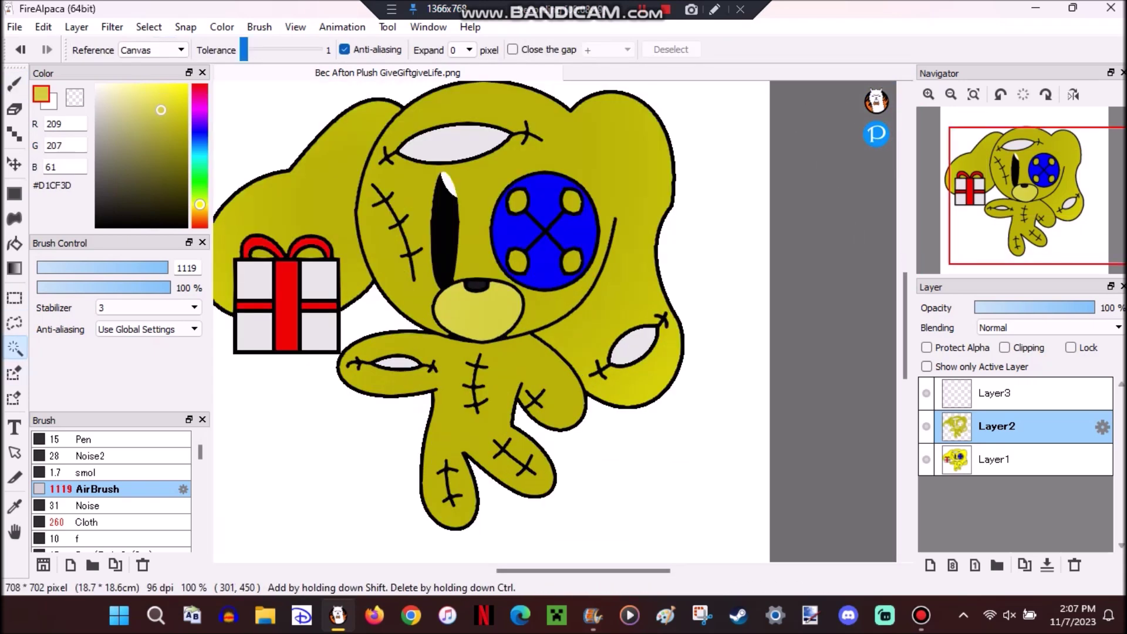
left_click(926, 426)
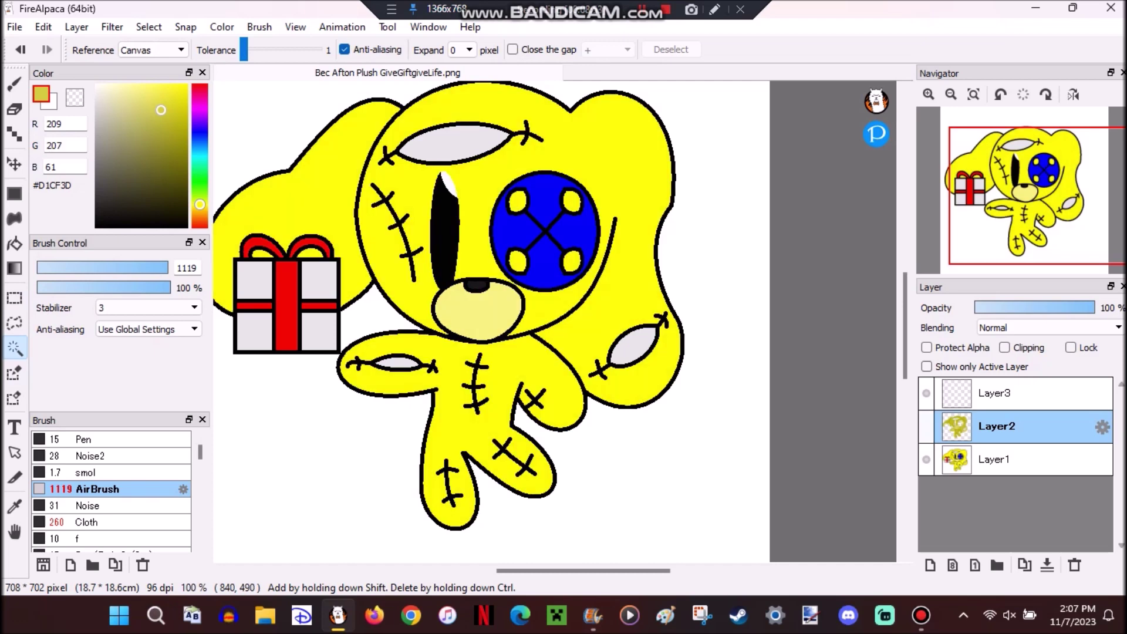
left_click(444, 246)
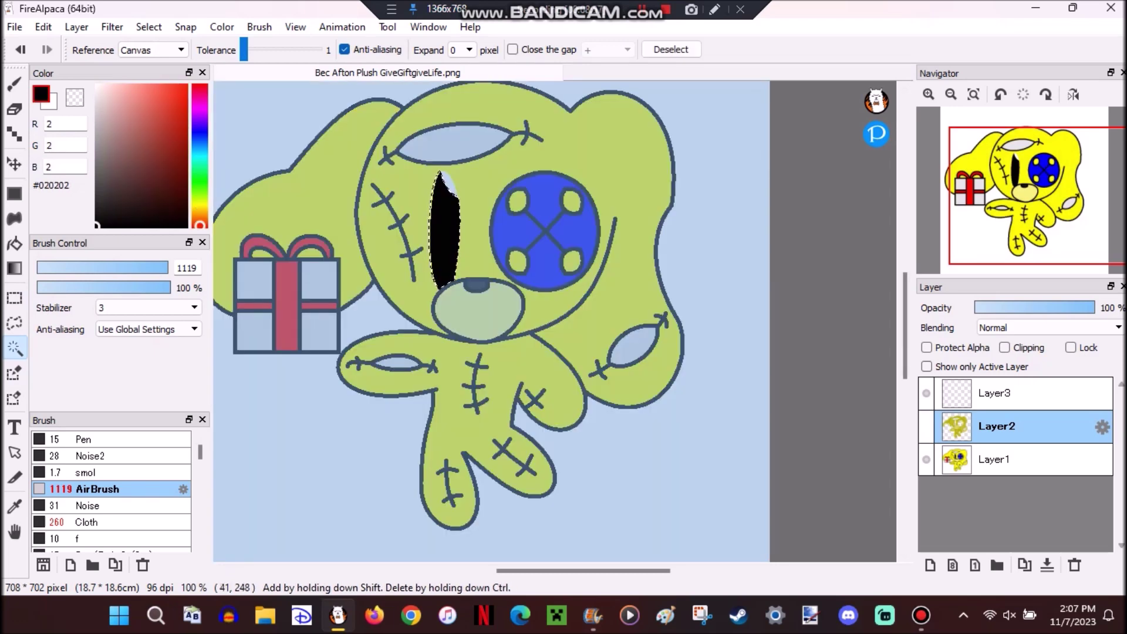
key("b")
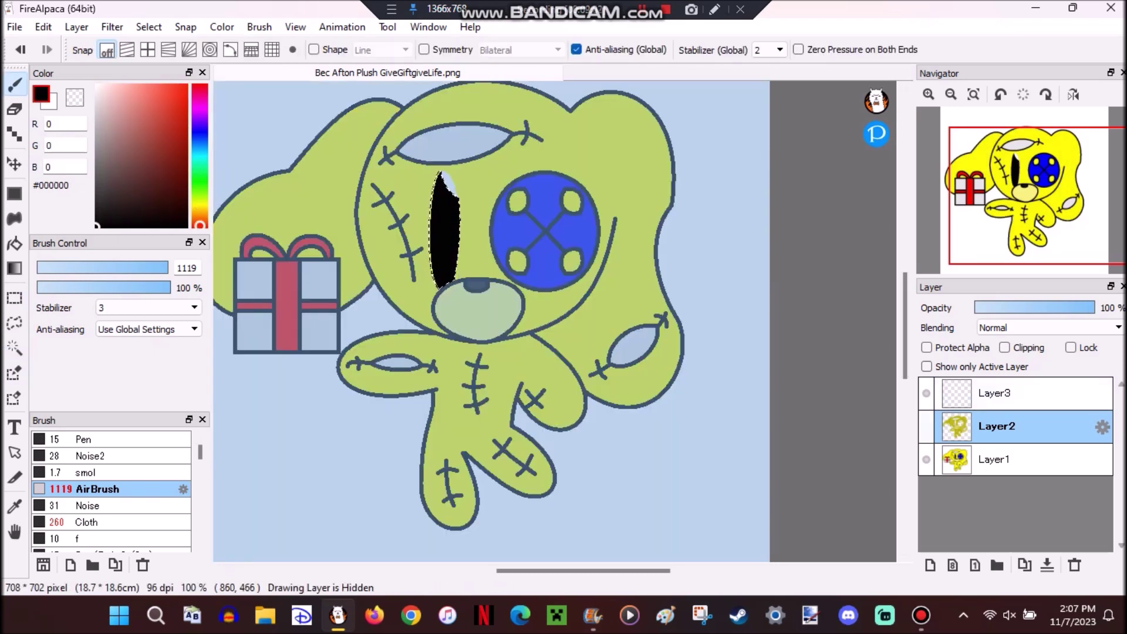
left_click(926, 426)
left_click(926, 426)
scroll(401, 247, "up", 4)
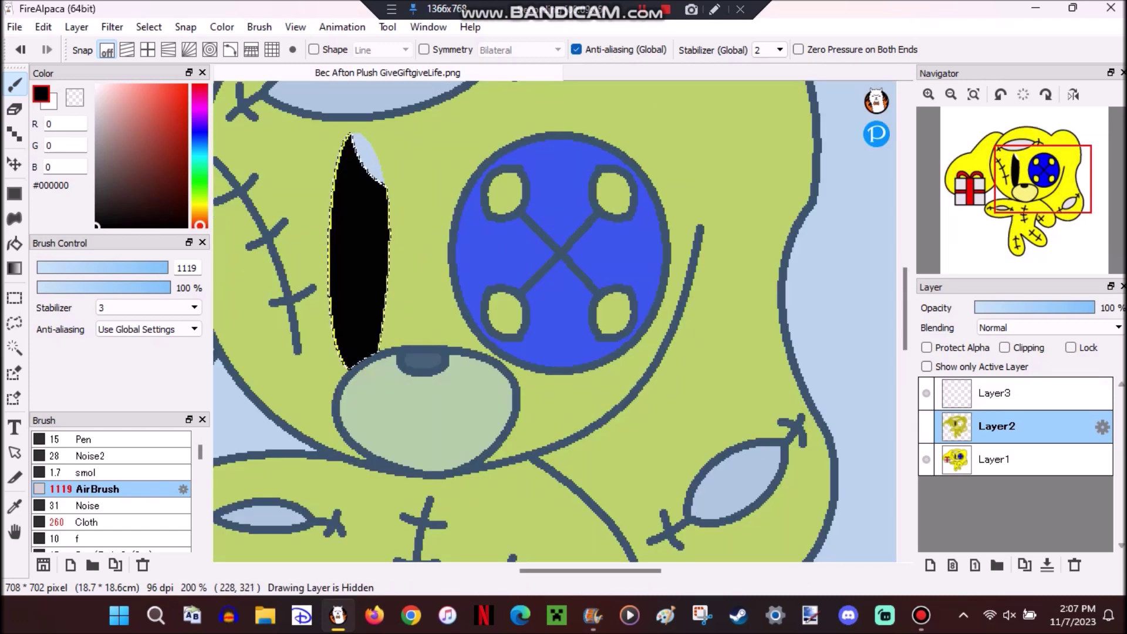
Select the white highlight in the black eye and airbrush it light grey #D8D8D8, comparing with Layer2 hidden and shown
key("w")
key("ctrl+z")
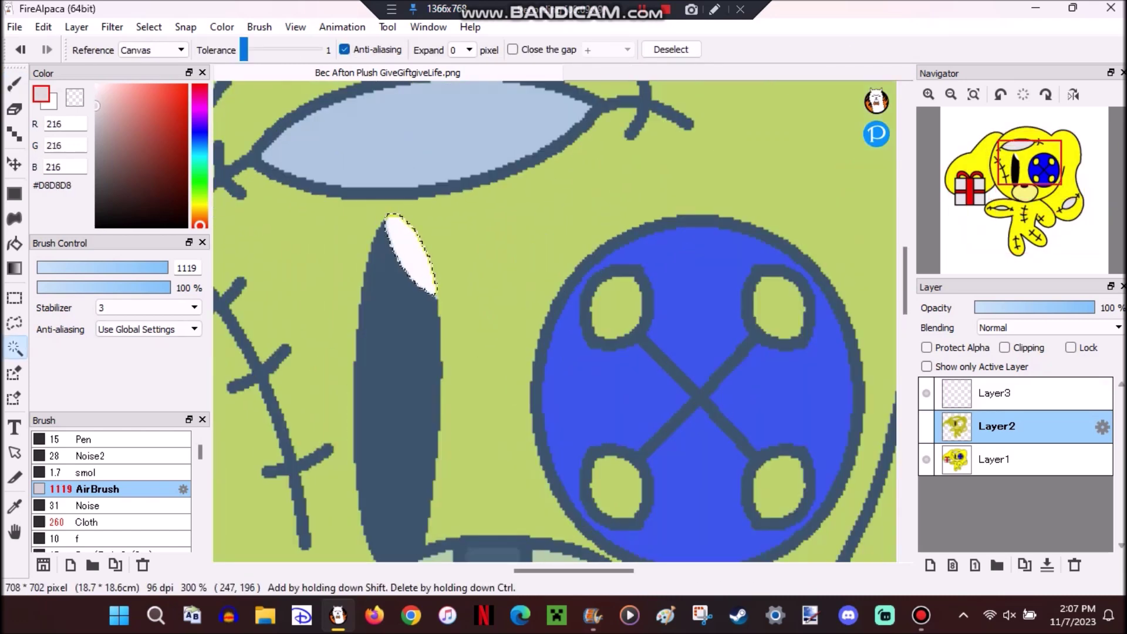
key("b")
scroll(470, 299, "down", 2)
left_click(926, 426)
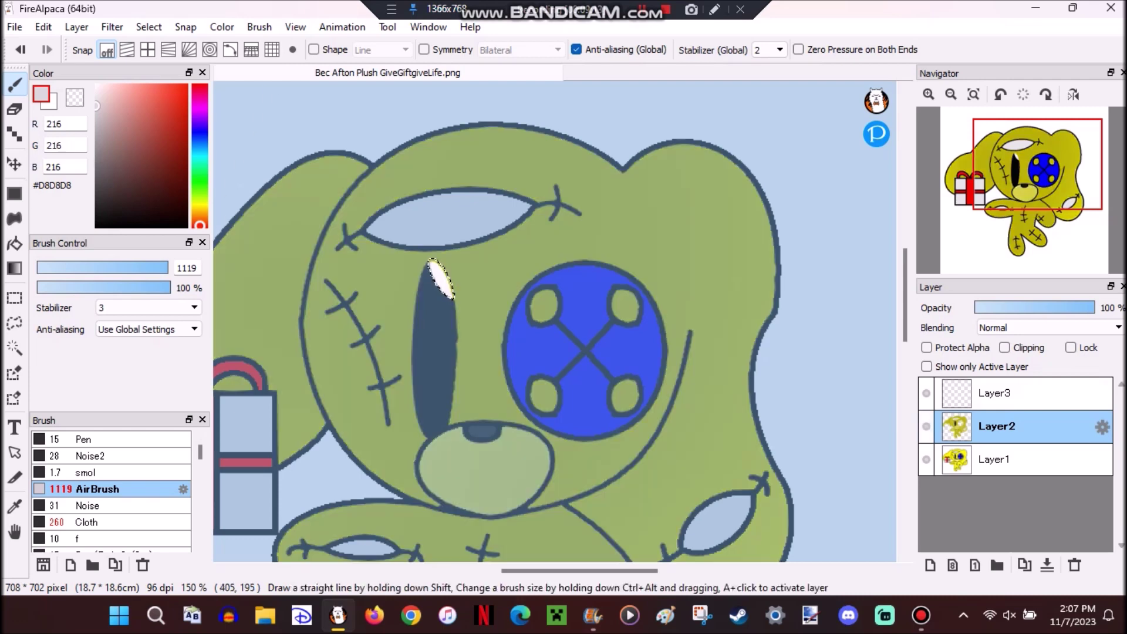
left_click(926, 426)
scroll(555, 322, "down", 2)
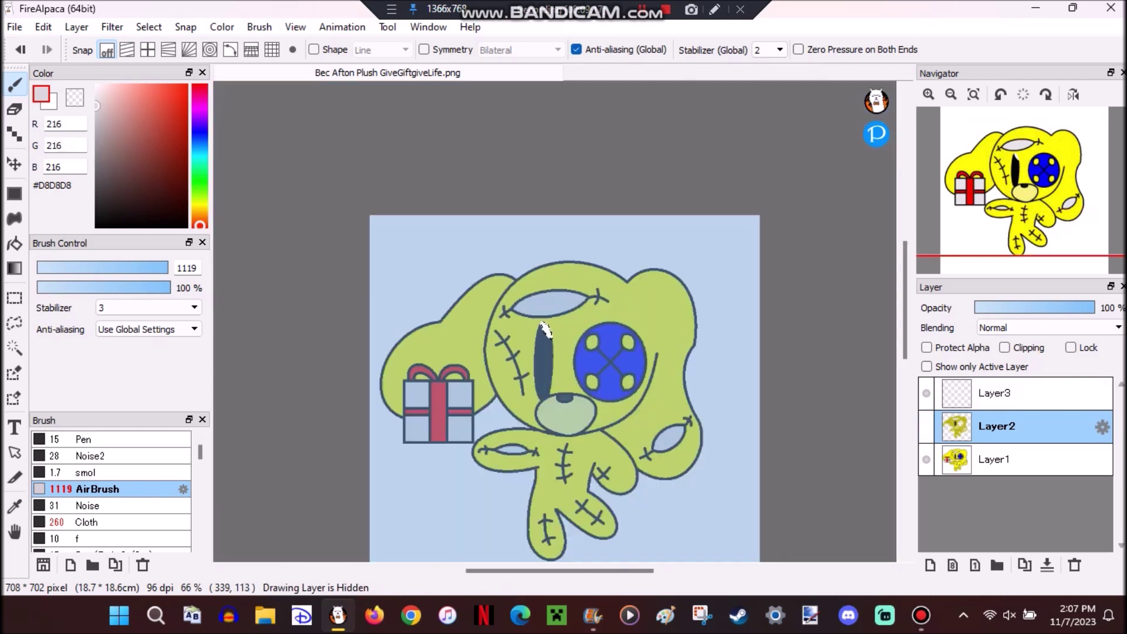
scroll(554, 277, "up", 3)
left_click(926, 426)
Select the white torn patches on the forehead, arm and right ear and airbrush them grey #A0A0A0
key("w")
left_click(537, 355)
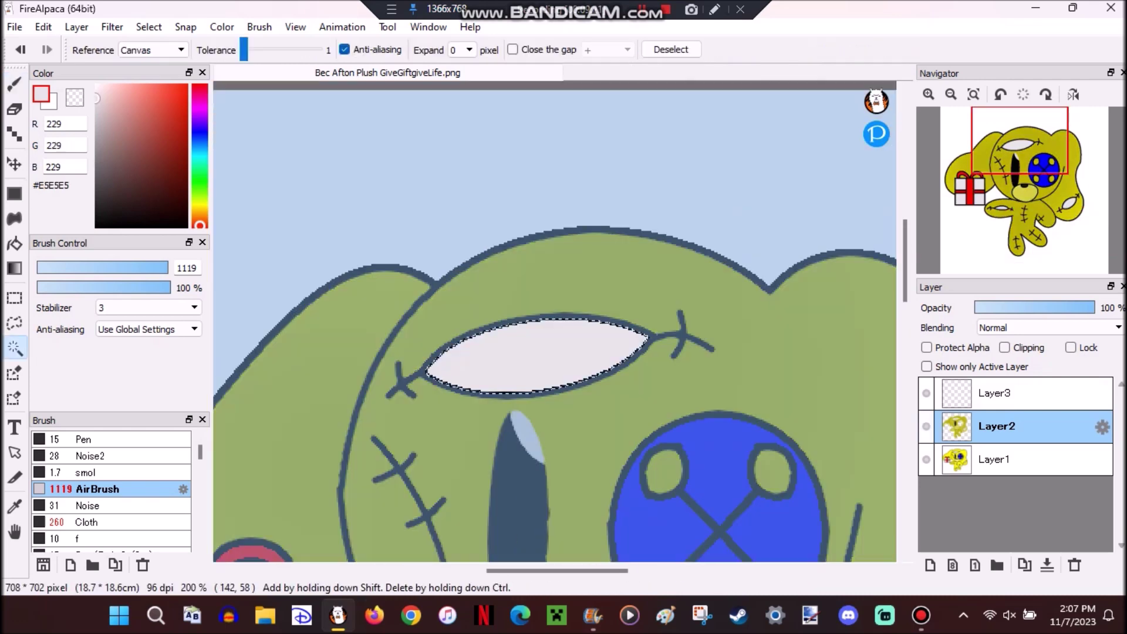
scroll(537, 355, "down", 4)
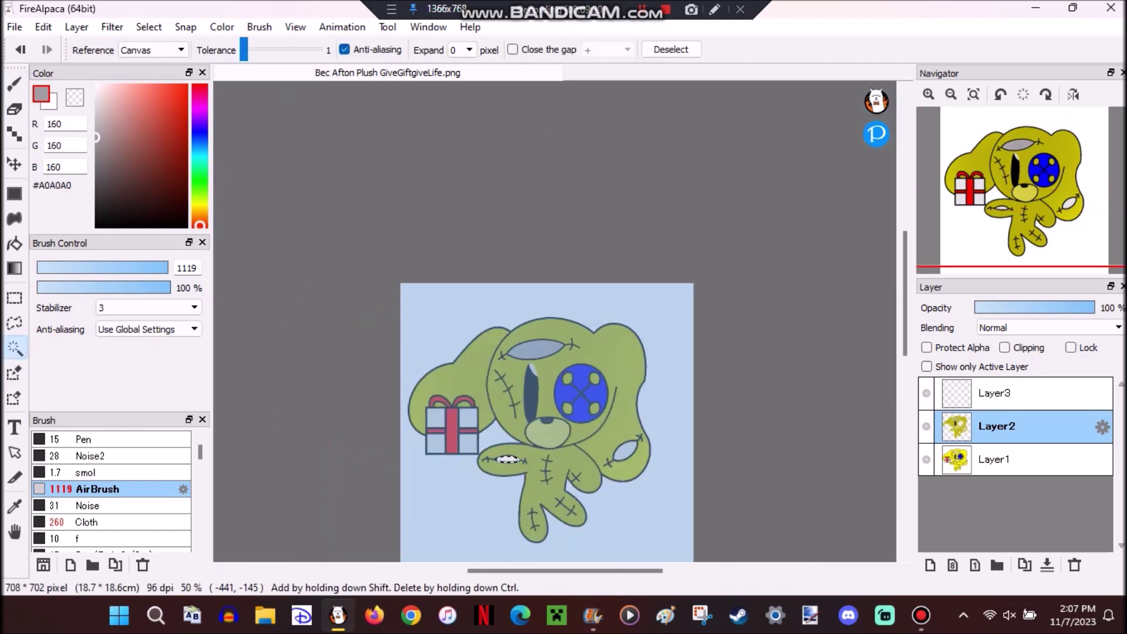
key("b")
left_click(14, 347)
key("b")
Select the gift box's two upper white panels one by one and airbrush them grey #A0A0A0
key("w")
left_click(440, 422)
scroll(452, 411, "up", 3)
key("b")
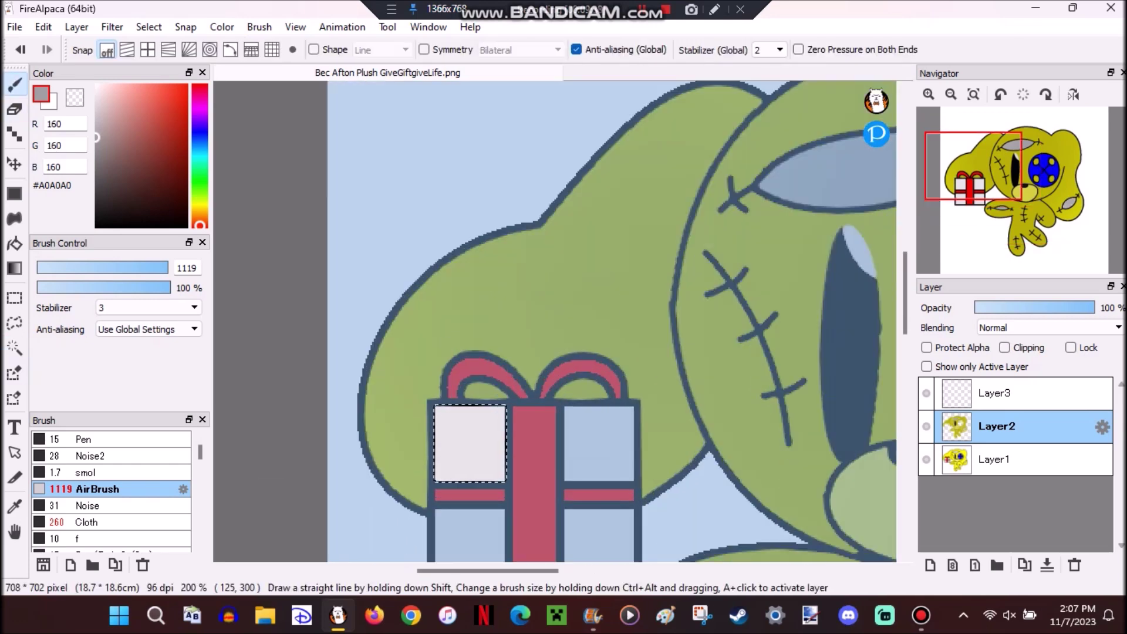
left_click(470, 443)
key("w")
left_click(599, 443)
key("b")
left_click(598, 443)
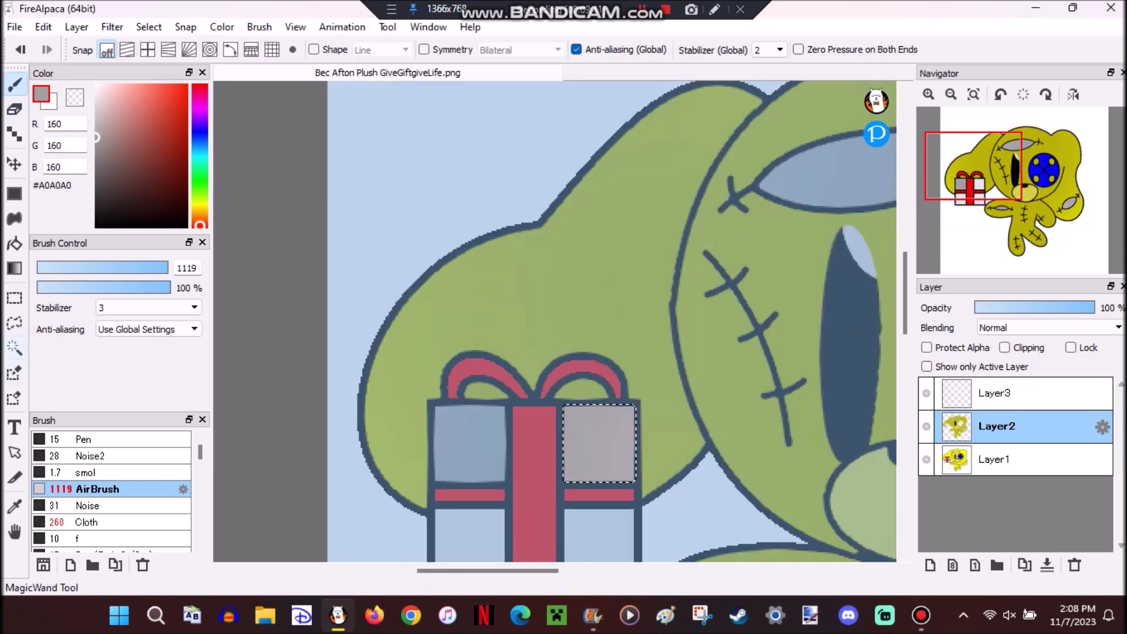
Select and airbrush the gift box's two lower white panels with grey #A0A0A0, then clear the selection
key("w")
key("ctrl+z")
left_click_drag(470, 411, 404, 282)
left_click(405, 405)
key("b")
left_click(405, 405)
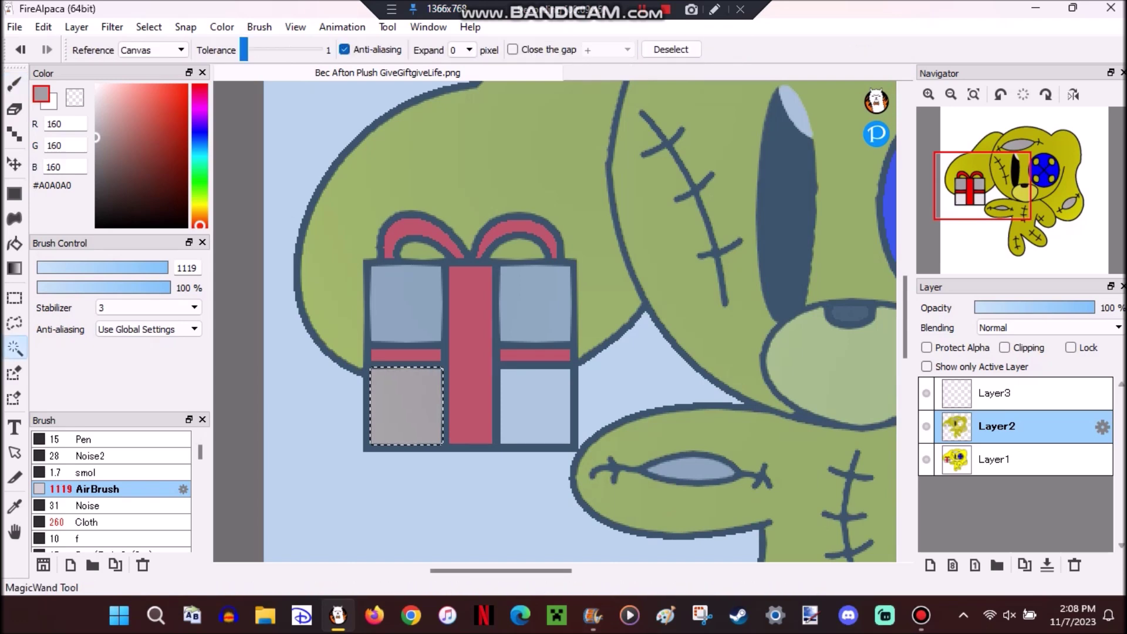
key("w")
left_click(534, 405)
key("b")
left_click(534, 405)
key("m")
key("ctrl+d")
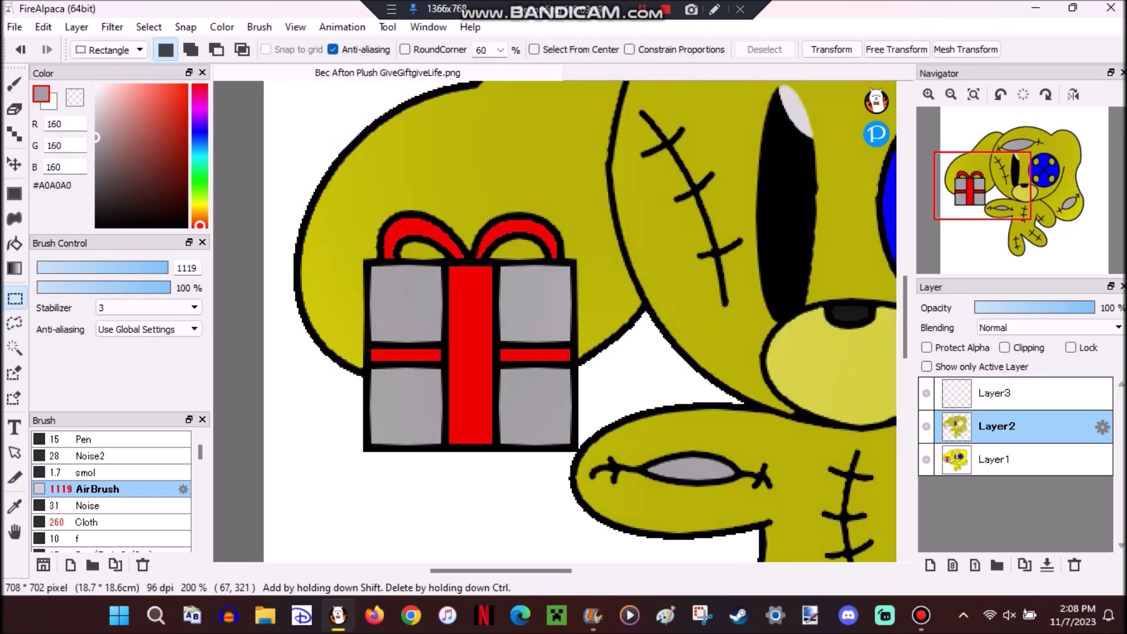
Select the button eye's blue area, airbrush it dark blue #00006A, and clear the selection
scroll(554, 321, "down", 2)
key("w")
scroll(555, 321, "up", 1)
key("ctrl+a")
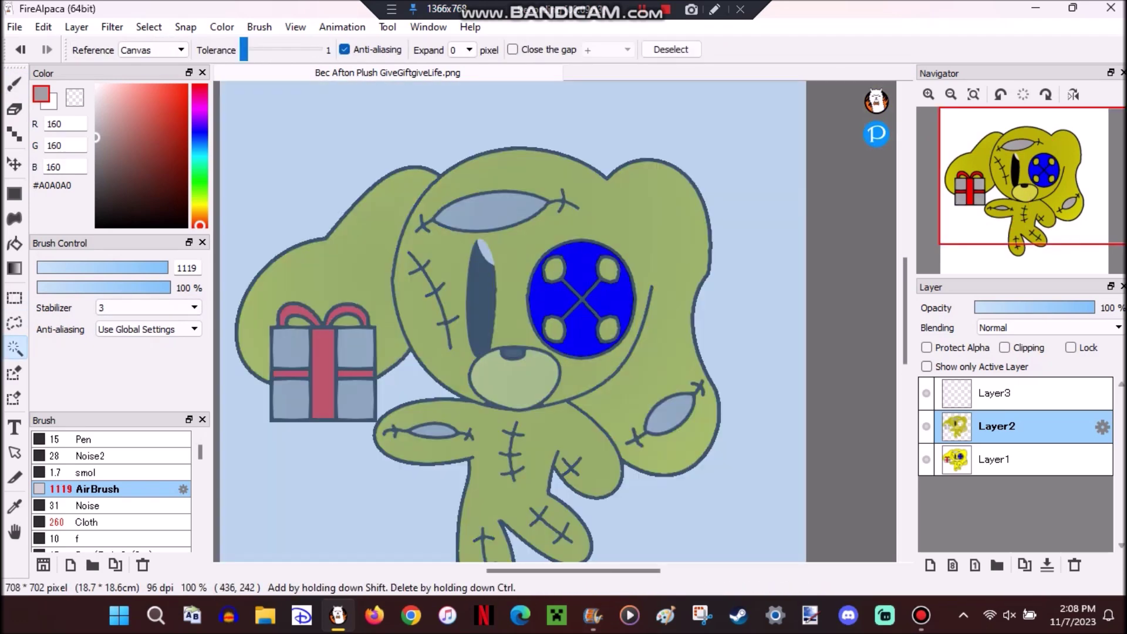
left_click(581, 261)
key("b")
left_click(581, 261)
key("m")
key("ctrl+d")
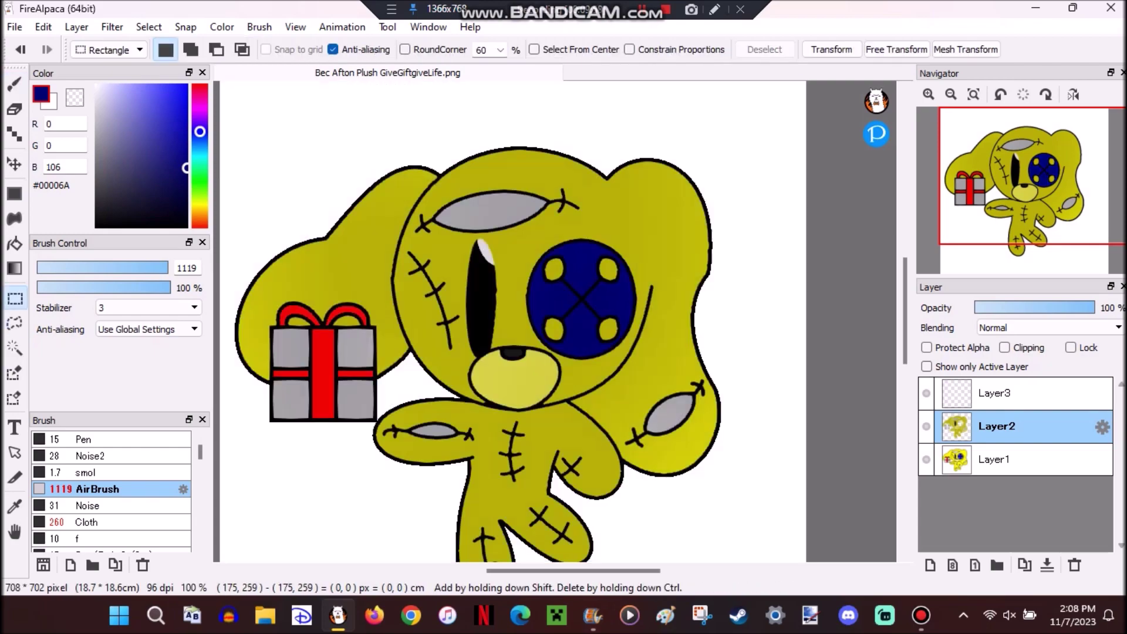
Select the nose with the Magic Wand and airbrush it near-black #0C0C0C
key("w")
scroll(555, 321, "down", 1)
scroll(555, 321, "up", 1)
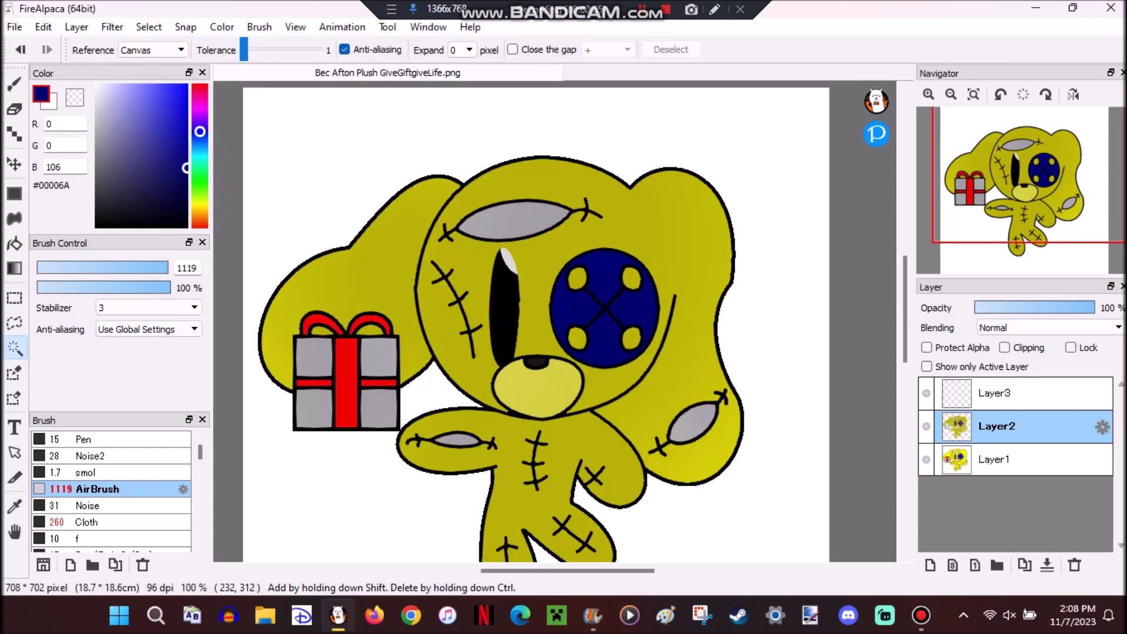
left_click(598, 352)
scroll(599, 352, "up", 5)
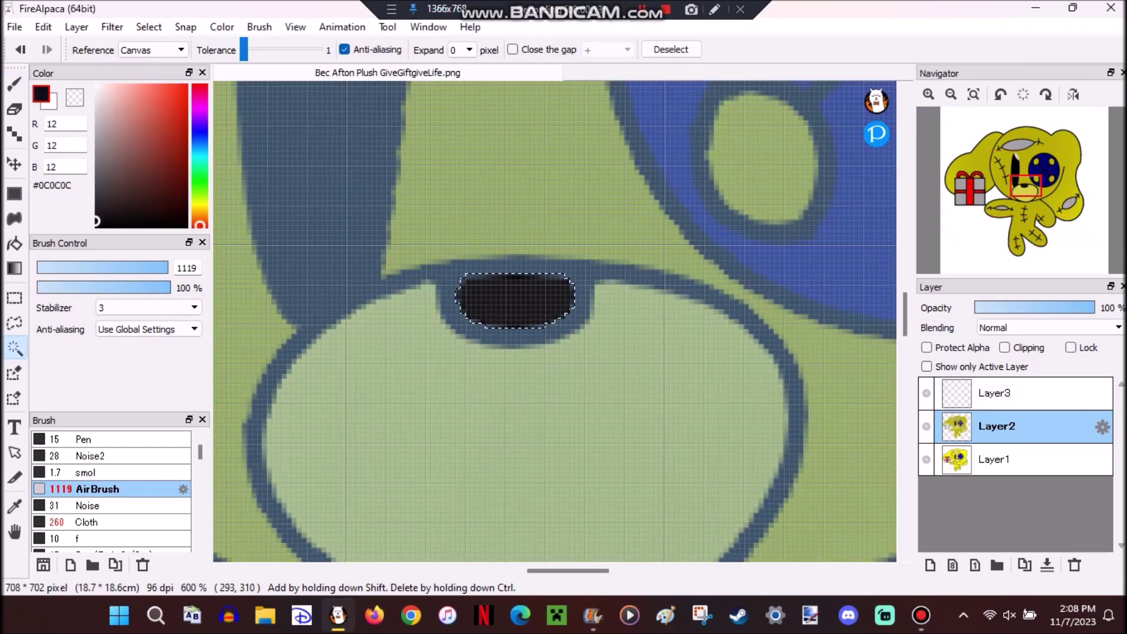
scroll(554, 321, "down", 5)
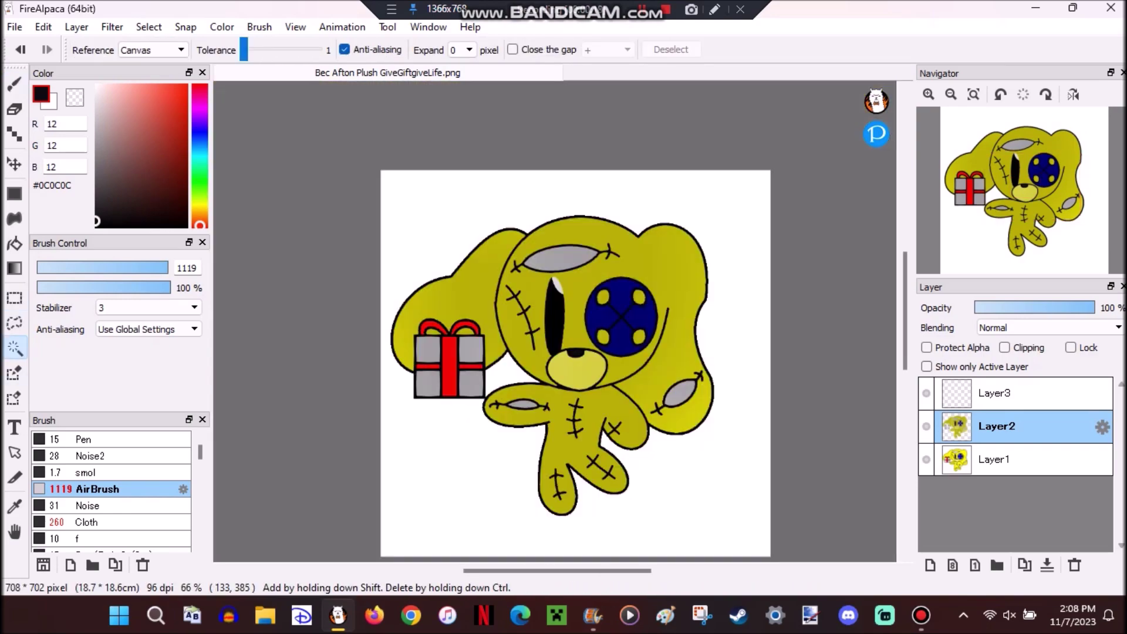
Select the gift box's vertical ribbon and horizontal ribbon pieces and airbrush them dark red #9F0000
left_click(450, 365)
scroll(450, 365, "up", 3)
key("b")
left_click(450, 352)
key("w")
left_click(352, 346)
key("b")
left_click(352, 347)
key("w")
left_click(546, 347)
Select the gift bow's two red loops one by one and airbrush them dark red #9F0000
key("w")
left_click(337, 156)
scroll(555, 321, "down", 2)
left_click(463, 187)
key("b")
left_click(464, 187)
key("m")
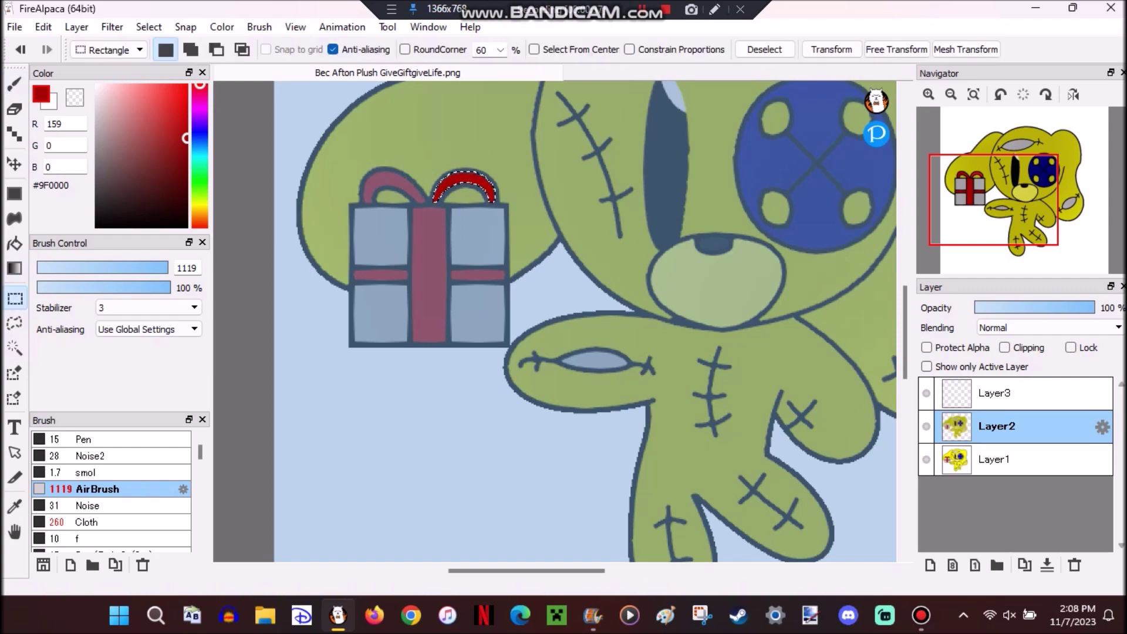
Clear the selection, make Layer3 the active layer and hide Layer2
key("ctrl+d")
scroll(555, 321, "down", 2)
key("w")
scroll(534, 326, "up", 3)
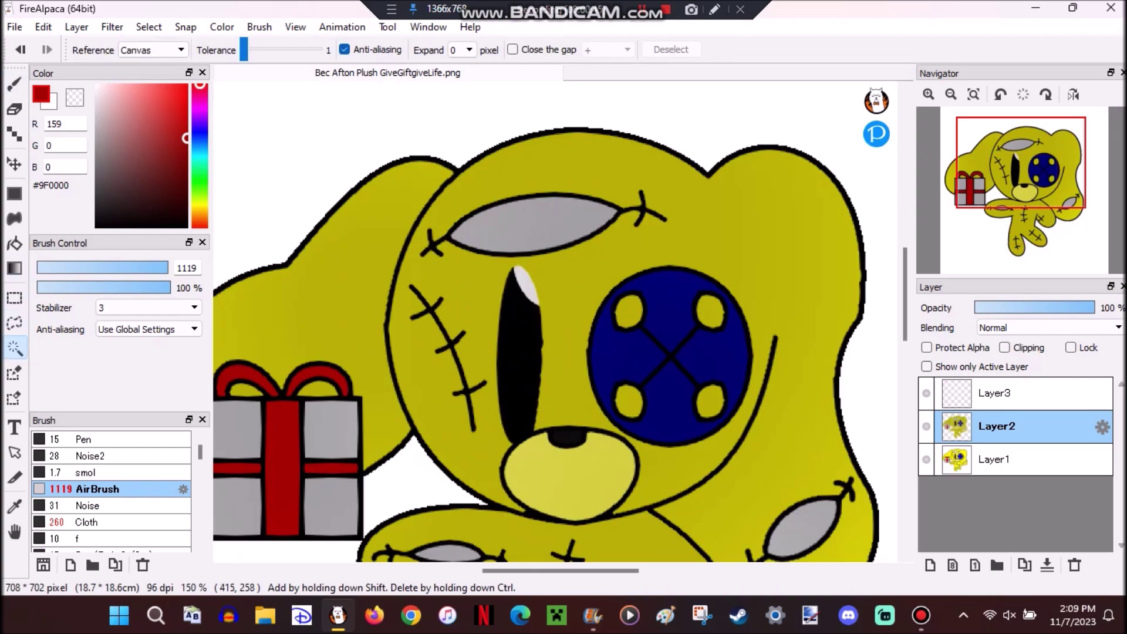
left_click(996, 393)
left_click(926, 426)
Select the button eye's blue area with the Magic Wand and airbrush it light blue #9595FF
left_click(669, 293)
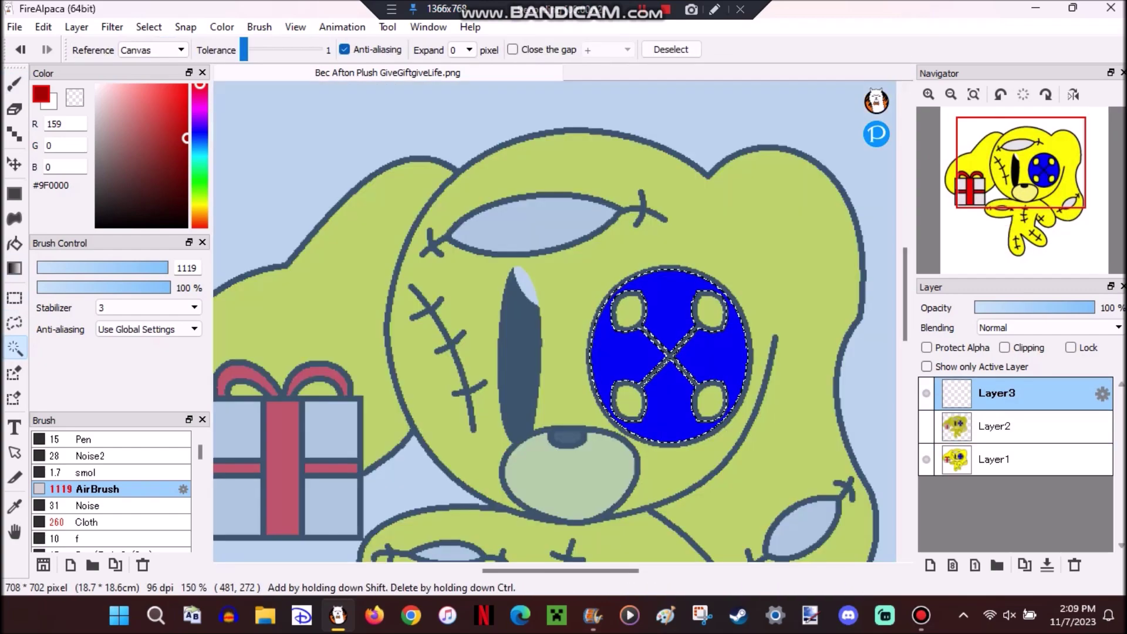
left_click(199, 131)
left_click(134, 84)
left_click(15, 84)
scroll(766, 361, "down", 1)
left_click(659, 270)
Select the white patches on the head, arm and ear one by one and airbrush them near-white #F4F4F4
key("w")
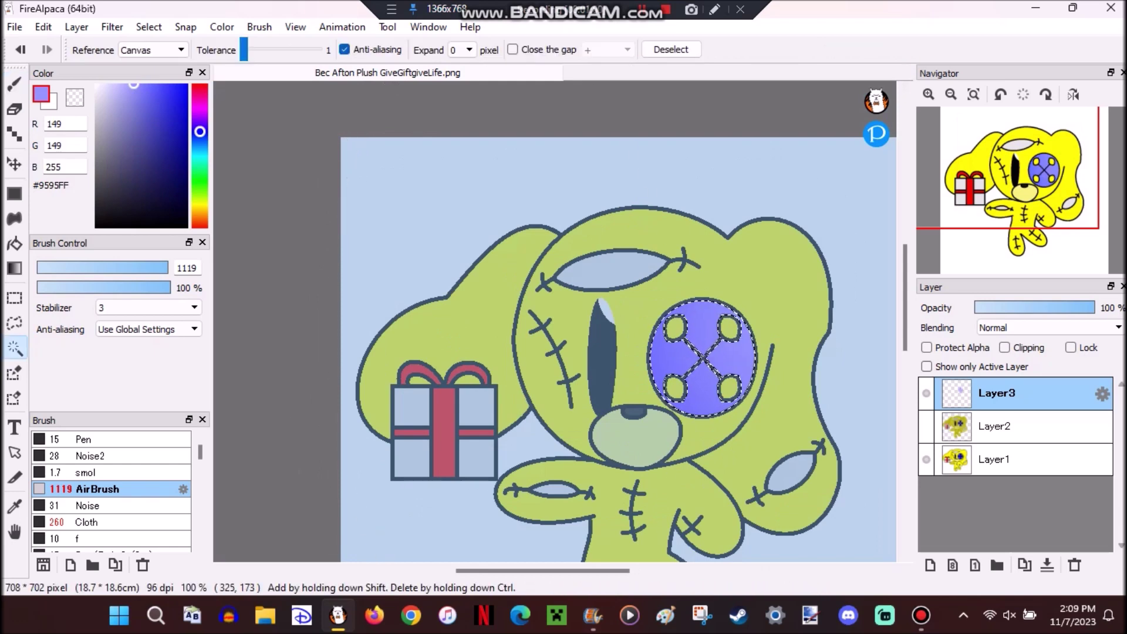
left_click(608, 281)
key("b")
left_click(785, 276)
key("w")
left_click(554, 490)
key("b")
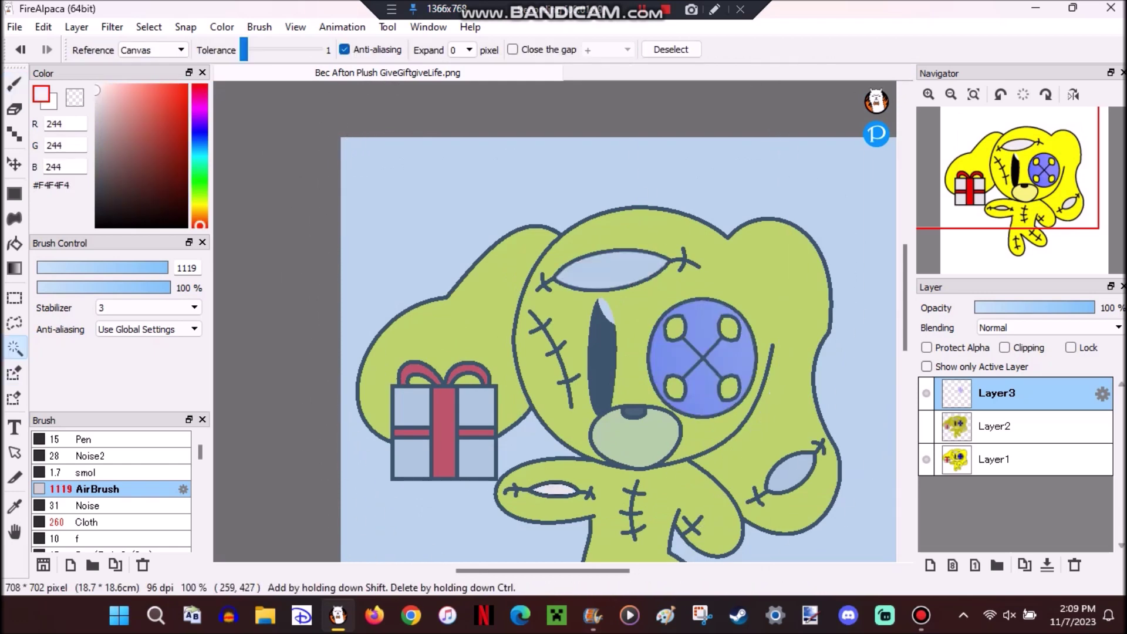
key("w")
key("e")
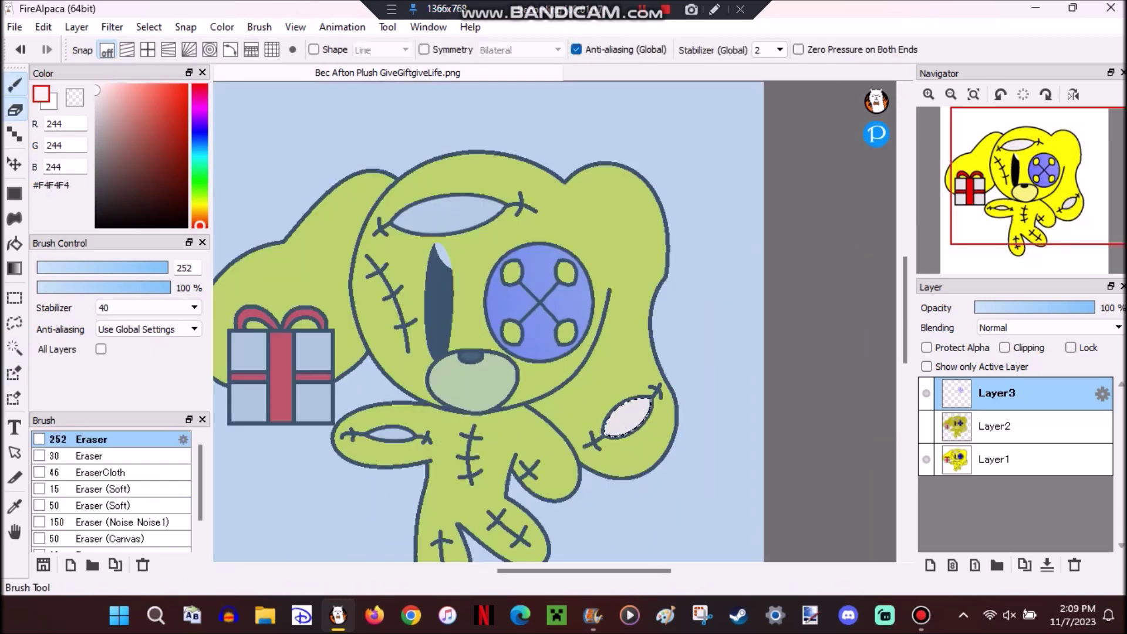
key("b")
Select the gift box's four panels one by one and airbrush them near-white #F4F4F4
key("w")
key("b")
scroll(311, 289, "up", 1)
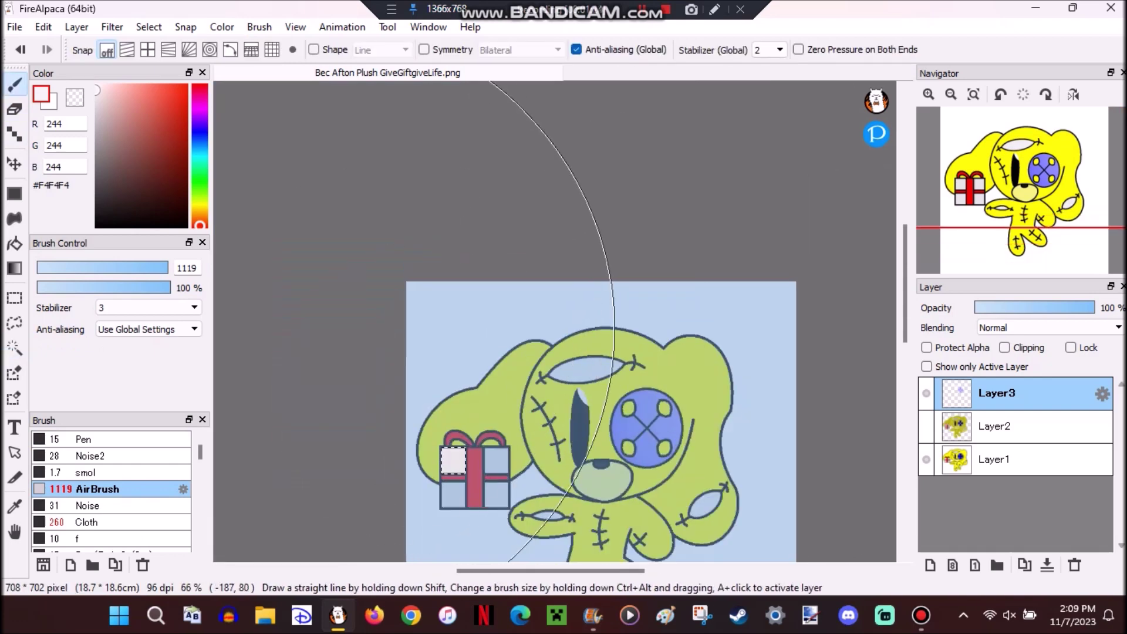
scroll(469, 469, "up", 3)
key("w")
left_click(453, 494)
key("b")
key("w")
left_click(496, 494)
key("b")
key("w")
left_click(713, 270)
key("b")
Select the gift box's vertical ribbon and both horizontal ribbon pieces and airbrush them light red #FF8888
key("w")
left_click(616, 353)
left_click(137, 89)
key("b")
scroll(684, 448, "down", 2)
mouse_move(684, 447)
left_mouse_down()
mouse_move(646, 329)
mouse_move(719, 320)
left_mouse_up()
key("w")
left_click(595, 320)
key("b")
key("w")
left_click(692, 320)
key("b")
Select the gift bow's two loops one by one, airbrush them light red #FF8888, and clear the selection
key("w")
left_click(607, 232)
key("b")
left_click_drag(587, 234, 704, 235)
key("w")
left_click(681, 232)
key("b")
key("m")
key("ctrl+d")
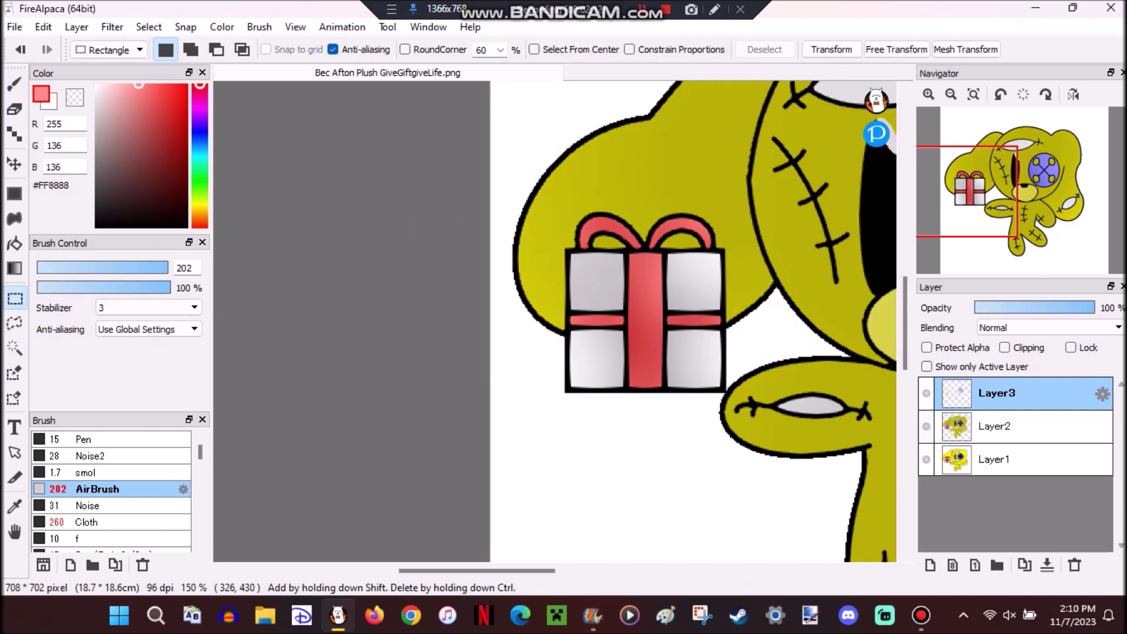
Select the yellow head area and paint it pale yellow #FFFEAA with the Cloth brush
scroll(704, 376, "down", 5)
scroll(704, 375, "up", 4)
key("w")
left_click(611, 150)
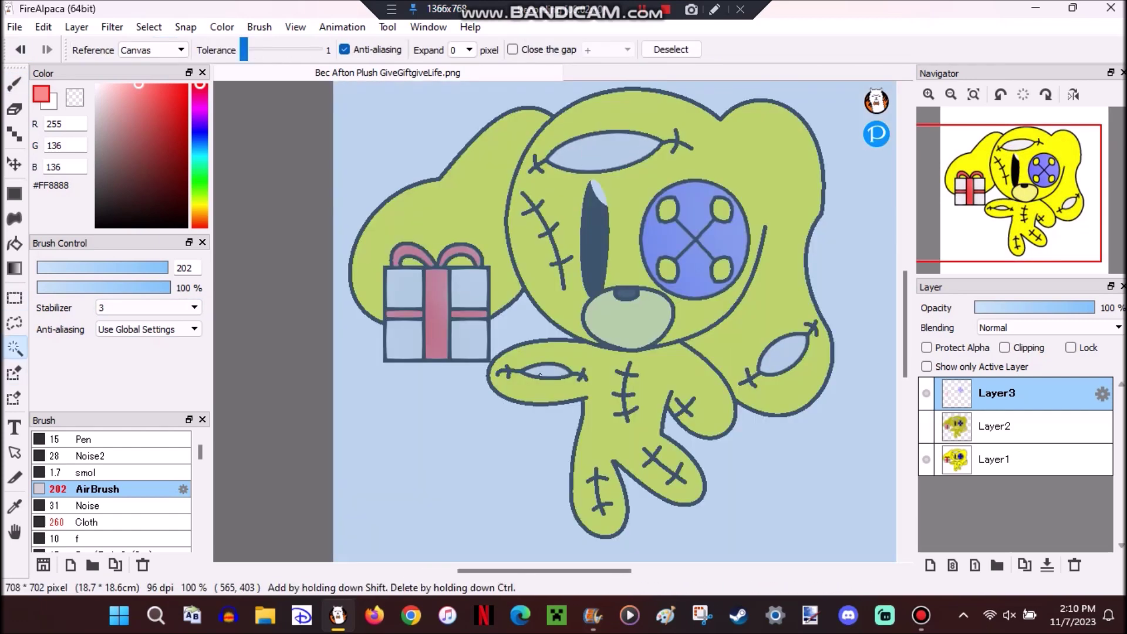
left_click(645, 147)
scroll(554, 320, "up", 2)
scroll(554, 320, "down", 2)
left_click(200, 204)
key("b")
left_click(88, 522)
left_click(646, 205)
Select the ear behind the gift box and paint it pale yellow #FFFEAA with the Cloth brush
key("w")
left_click(504, 293)
scroll(554, 319, "down", 2)
scroll(555, 320, "up", 2)
key("b")
key("w")
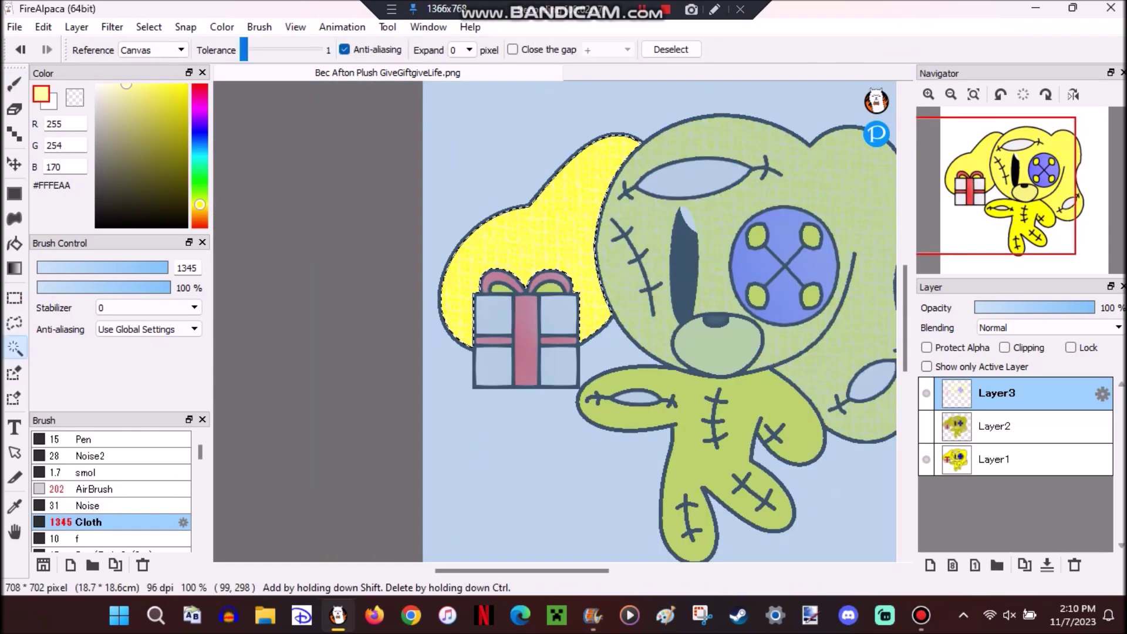
key("b")
left_click(516, 246)
key("w")
scroll(554, 319, "up", 3)
key("b")
Select the button eye's holes one by one and paint them pale yellow #FFFEAA with the Cloth brush
key("w")
scroll(554, 320, "down", 2)
left_click(527, 224)
key("b")
key("w")
left_click(608, 314)
key("b")
left_click(608, 314)
key("w")
key("b")
key("w")
key("b")
Select the yellow body and paint it pale yellow #FFFEAA with the Cloth brush
key("w")
left_click(381, 499)
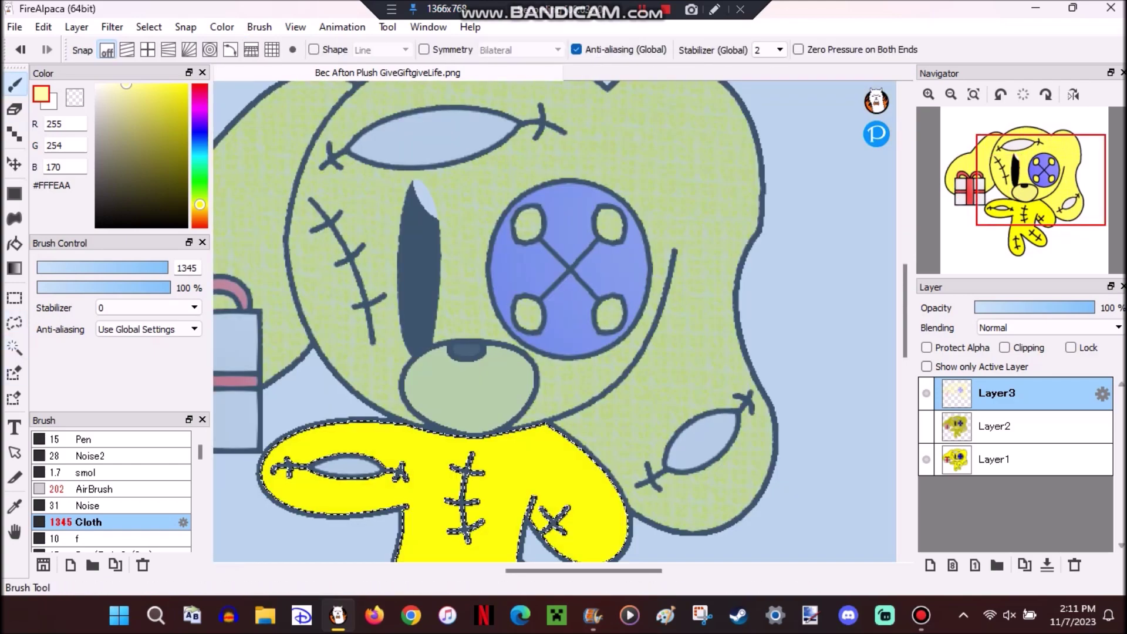
key("b")
scroll(554, 320, "down", 3)
Select the muzzle and paint it pale cream #F1F0BC with the Cloth brush
key("w")
left_click(338, 293)
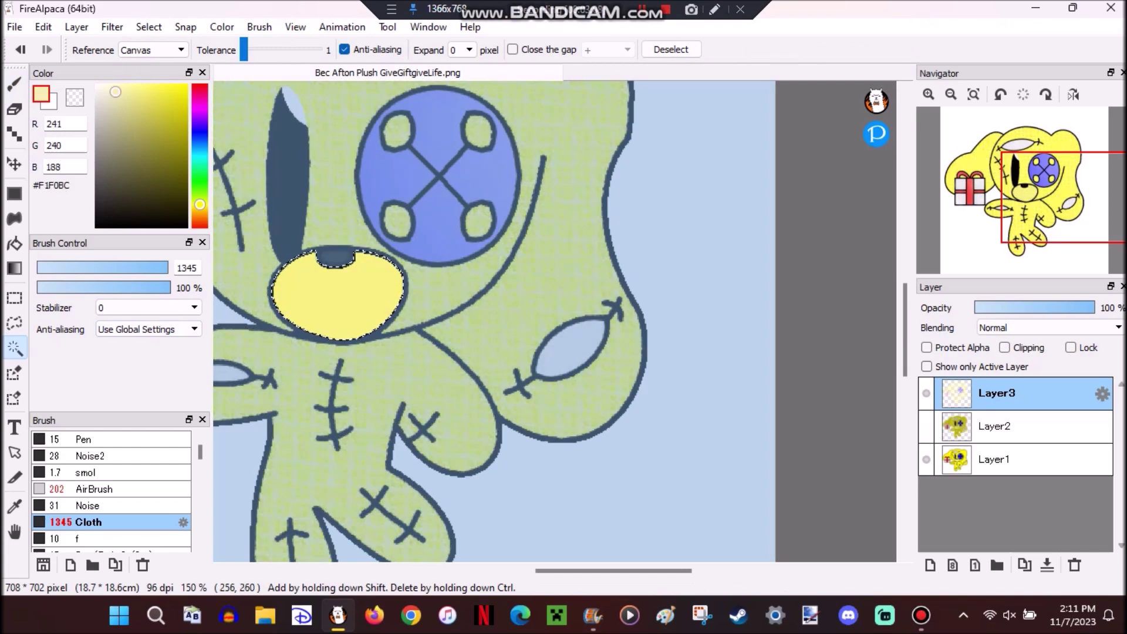
key("b")
left_click(221, 323)
scroll(493, 320, "down", 3)
Select the eye's black area and paint it dark grey #252525 with the Cloth brush
key("w")
scroll(493, 320, "up", 3)
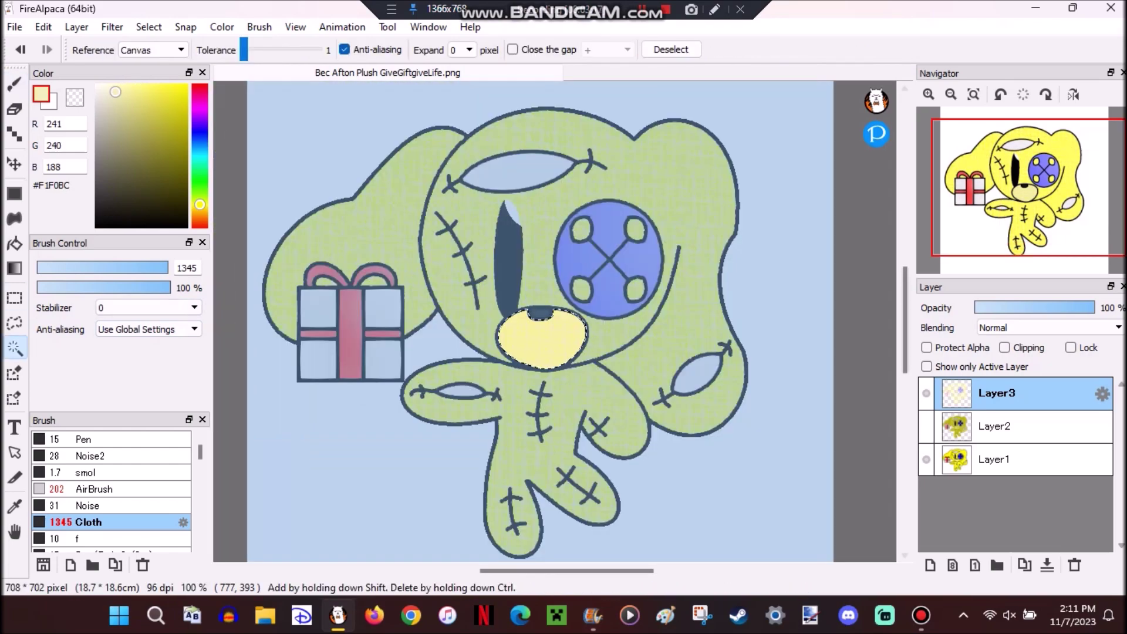
left_click(481, 264)
key("b")
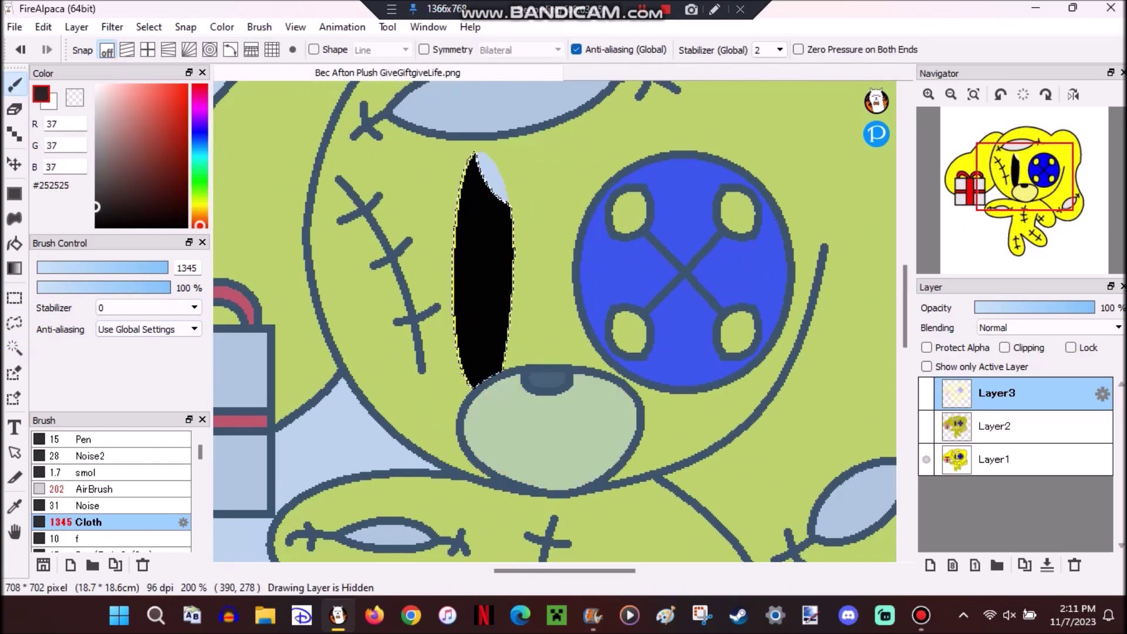
Select the eye's highlight and paint it white #FFFFFF with the Cloth brush
key("w")
scroll(555, 321, "up", 2)
key("ctrl+z")
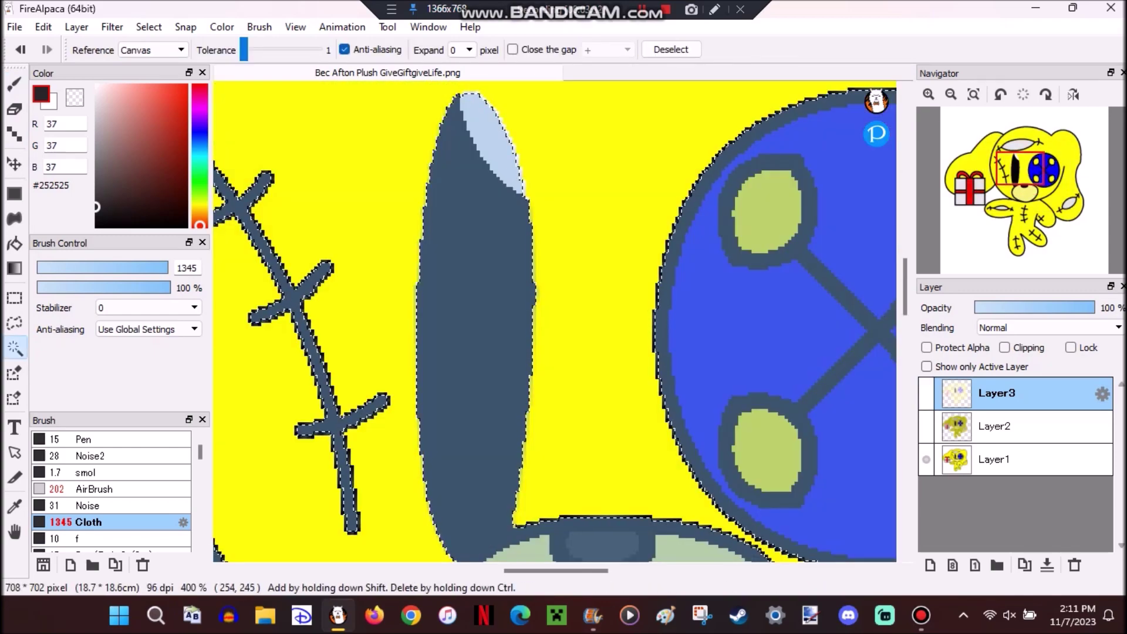
key("x")
key("b")
scroll(554, 321, "down", 3)
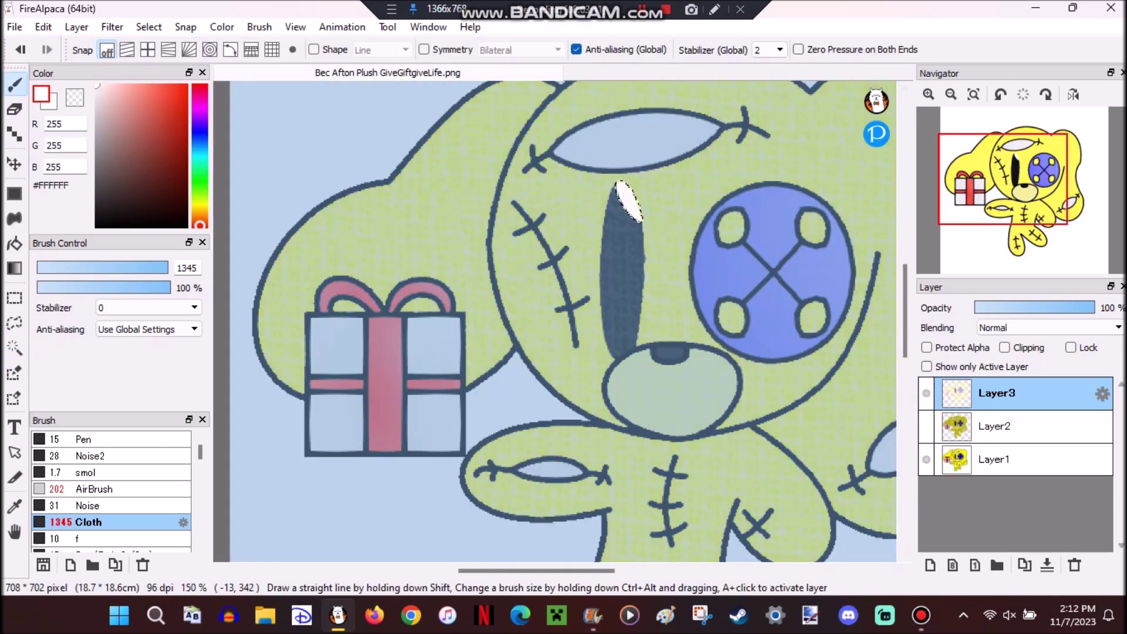
Select the nose, paint it dark grey #5E5E5E with the Cloth brush, and clear the selection
key("w")
key("x")
scroll(633, 346, "down", 3)
scroll(634, 346, "up", 5)
left_click(634, 346)
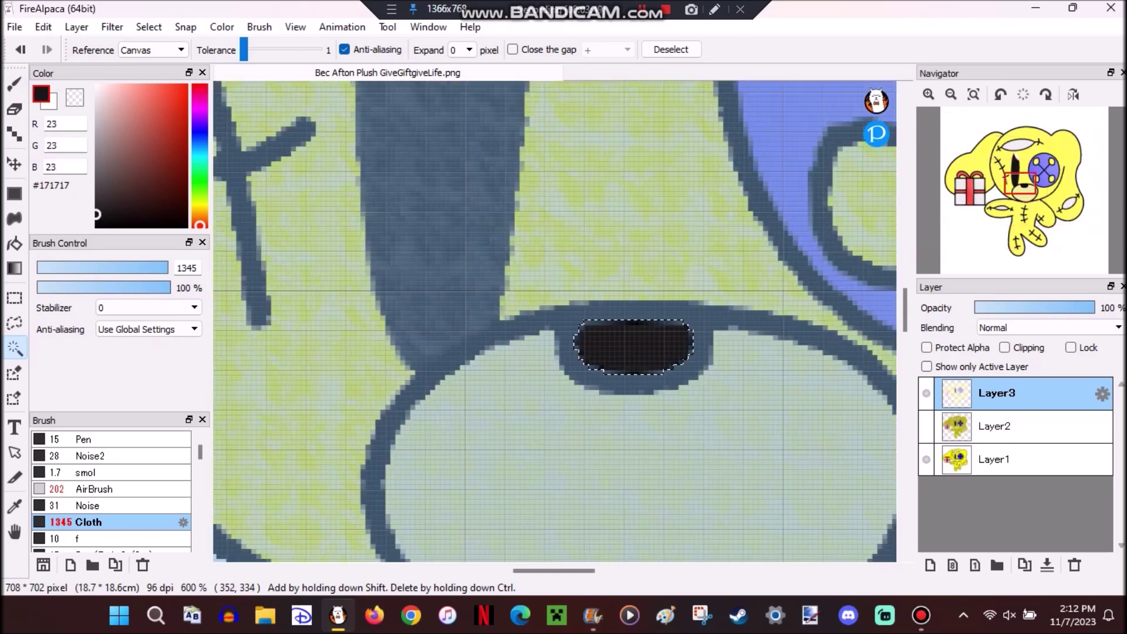
key("b")
scroll(633, 346, "down", 5)
key("m")
key("ctrl+d")
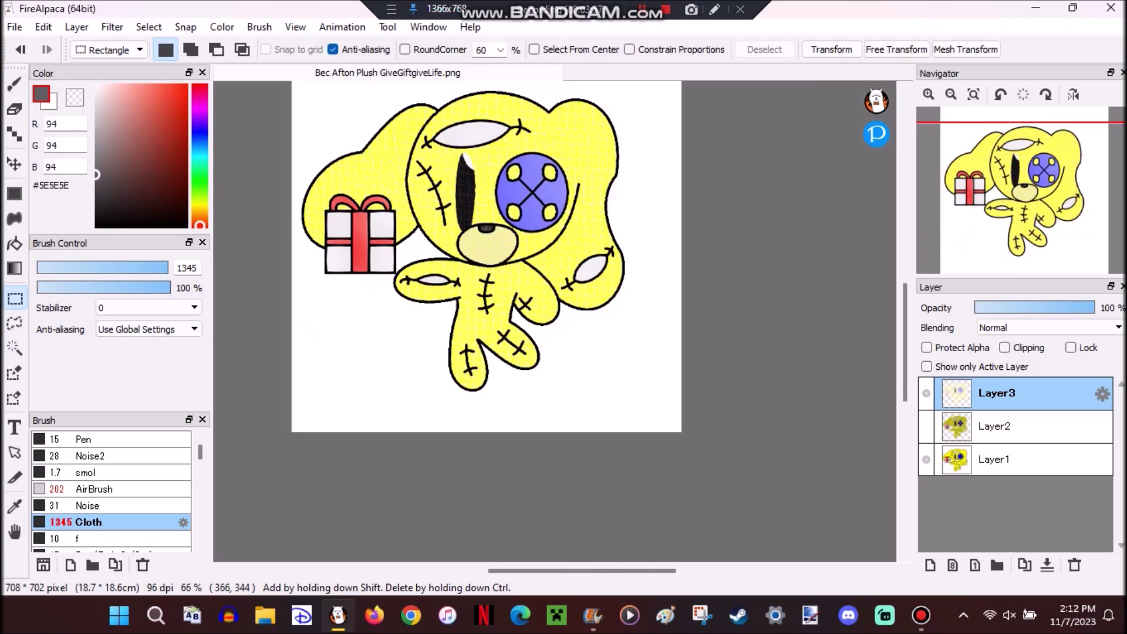
Hide Layer3, select the white background around the character, and erase it on Layer1
scroll(634, 347, "up", 2)
scroll(554, 321, "down", 4)
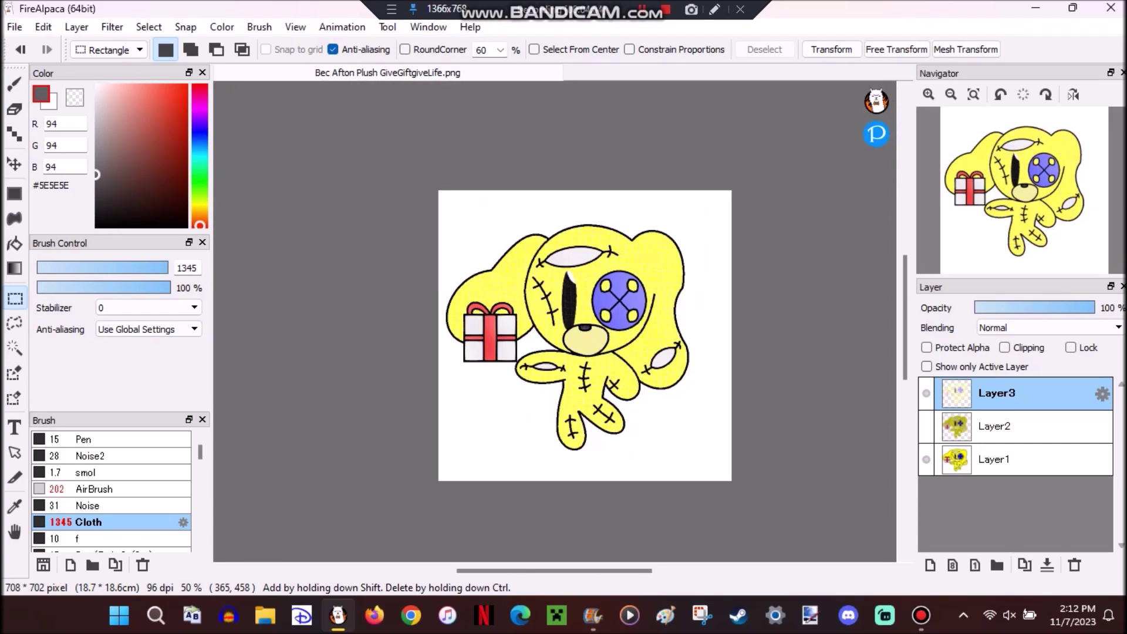
left_click(926, 393)
scroll(611, 355, "up", 3)
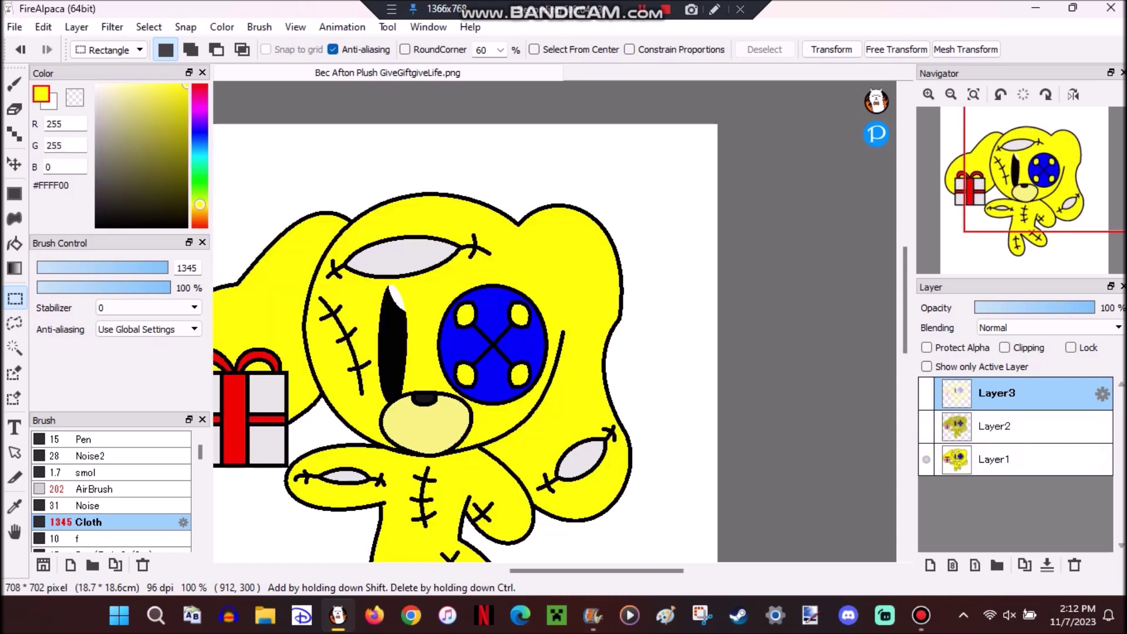
key("w")
left_click(342, 143)
key("e")
scroll(466, 343, "down", 1)
left_click(998, 459)
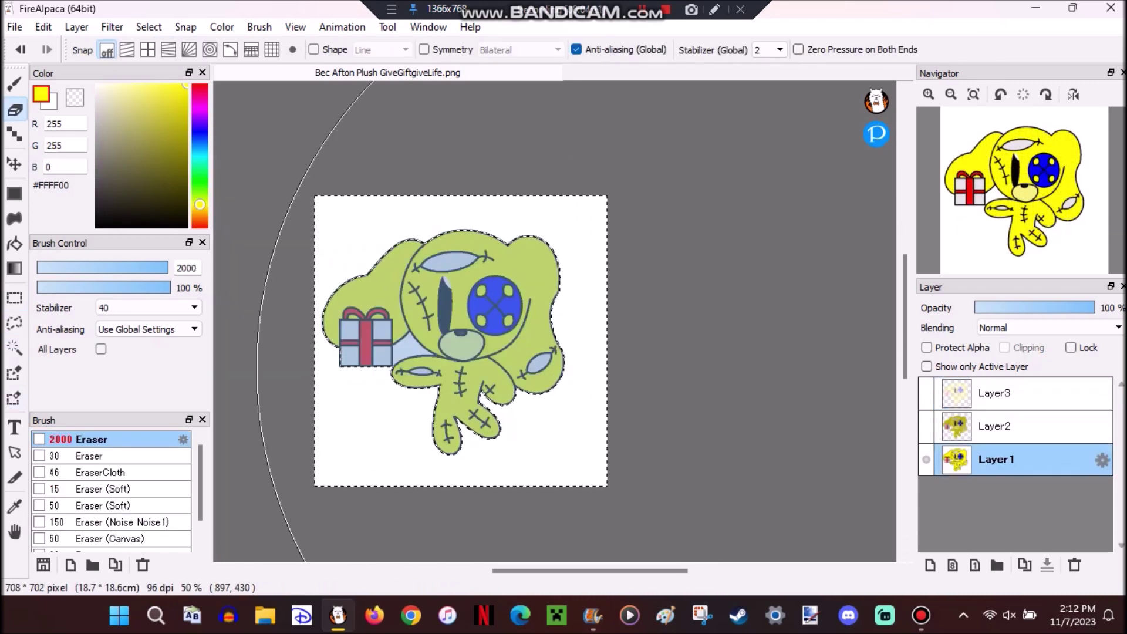
Select the white gap between the gift box, head and arm on Layer1 and erase it
scroll(399, 343, "up", 3)
key("w")
left_click(435, 329)
key("e")
scroll(554, 321, "down", 2)
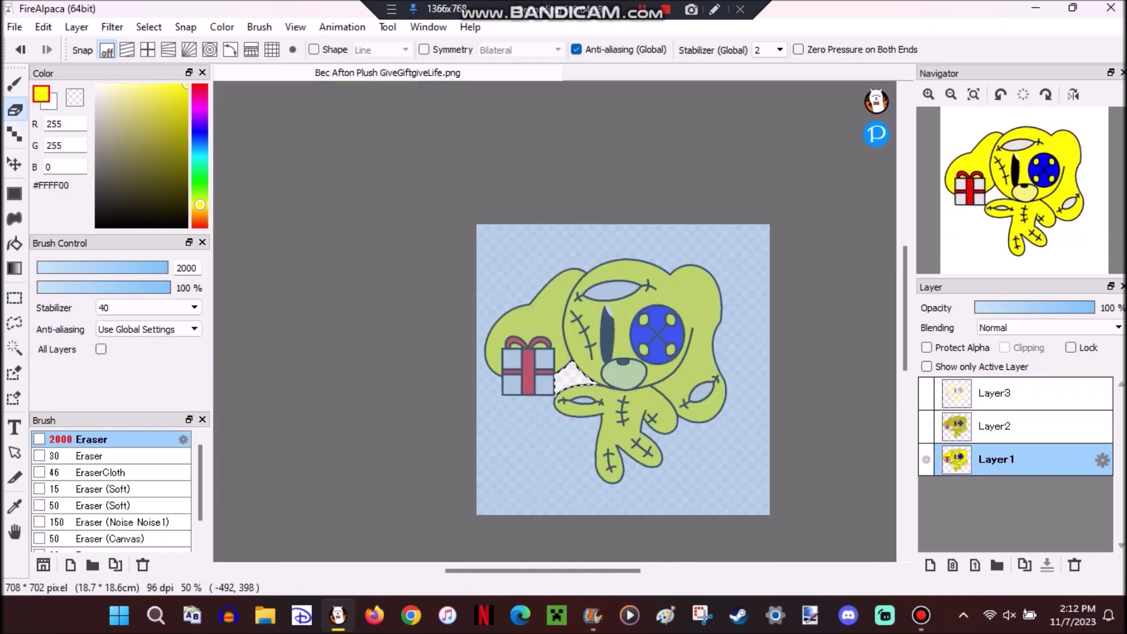
Select the character's whole silhouette, add a new layer beneath Layer1, and fill the silhouette with yellow #FFFF00 using the Pen brush
key("w")
key("ctrl+shift+n")
key("b")
left_click(567, 320)
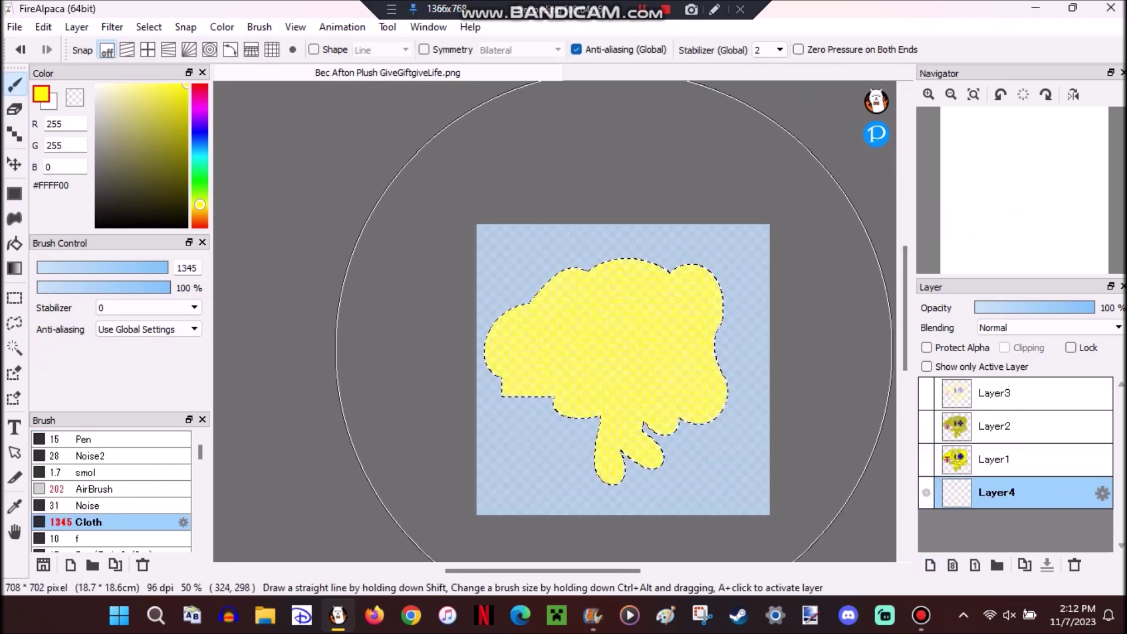
key("ctrl+z")
left_click(71, 439)
left_click(566, 320)
Set the Pen brush to size 233 and stamp four white circles along the yellow silhouette's edges
mouse_move(42, 267)
left_mouse_down()
mouse_move(168, 267)
mouse_move(106, 267)
left_mouse_up()
scroll(622, 370, "up", 2)
left_click(97, 85)
scroll(622, 369, "down", 2)
left_click(589, 241)
left_click(606, 452)
left_click(724, 331)
left_click(440, 325)
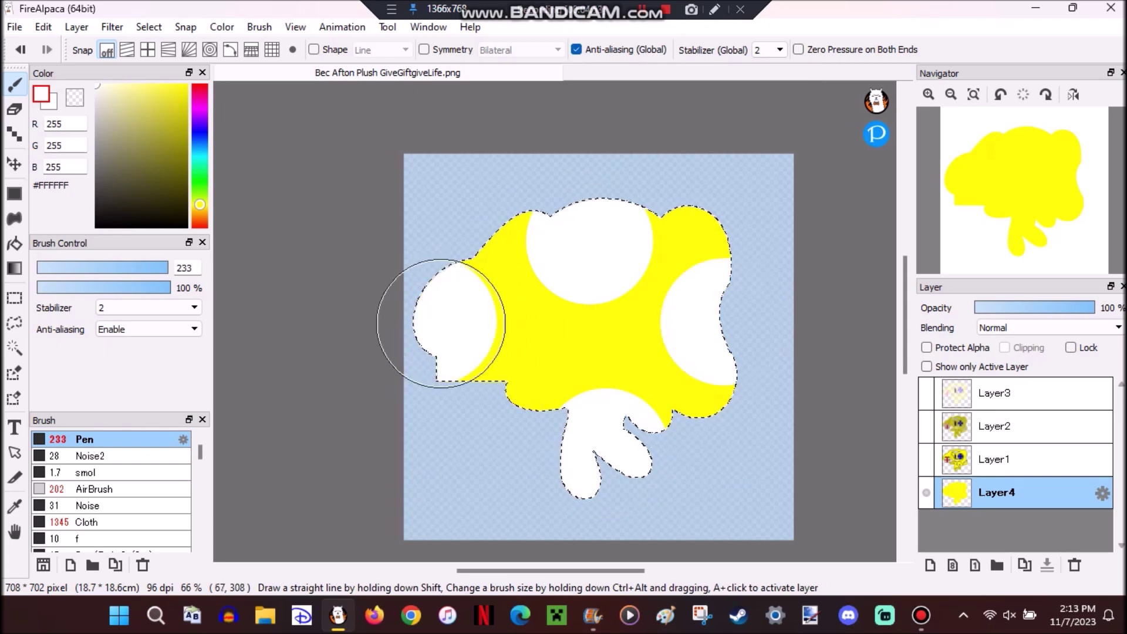
Paint a red #FB0000 cross over the silhouette's leftmost white circle with the size 10 "f" brush
scroll(410, 291, "up", 5)
left_click(199, 87)
left_click(186, 87)
left_click(76, 538)
scroll(421, 295, "up", 1)
left_click_drag(405, 223, 828, 223)
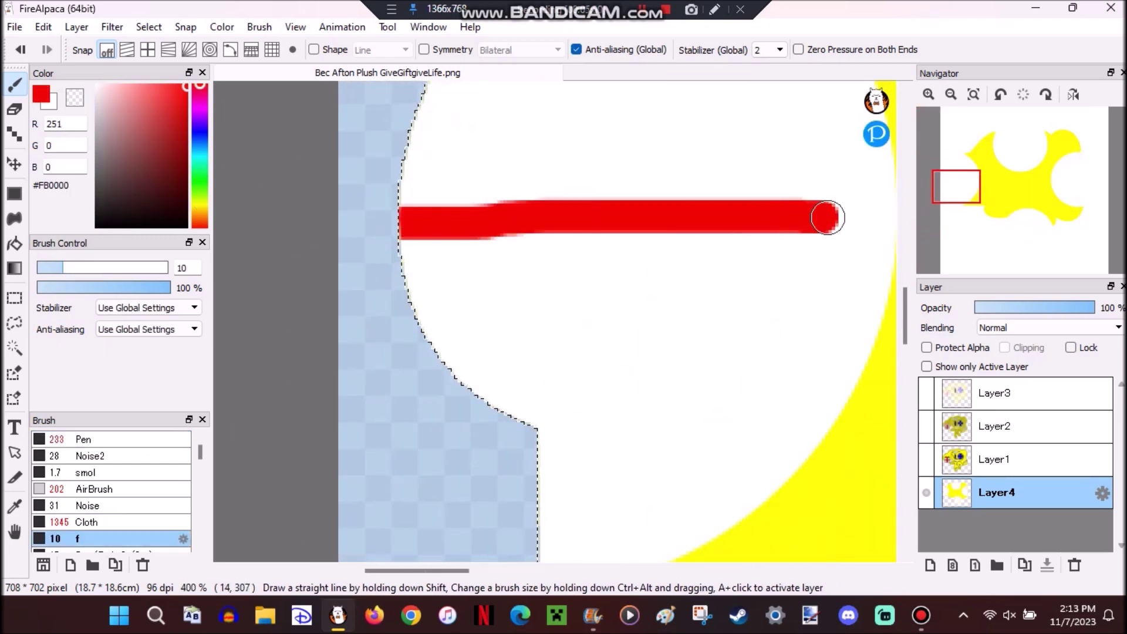
scroll(634, 293, "down", 3)
left_click_drag(623, 134, 623, 189)
Paint red #FB0000 crosses over the uppermost and rightmost white circles of the silhouette
scroll(622, 391, "up", 1)
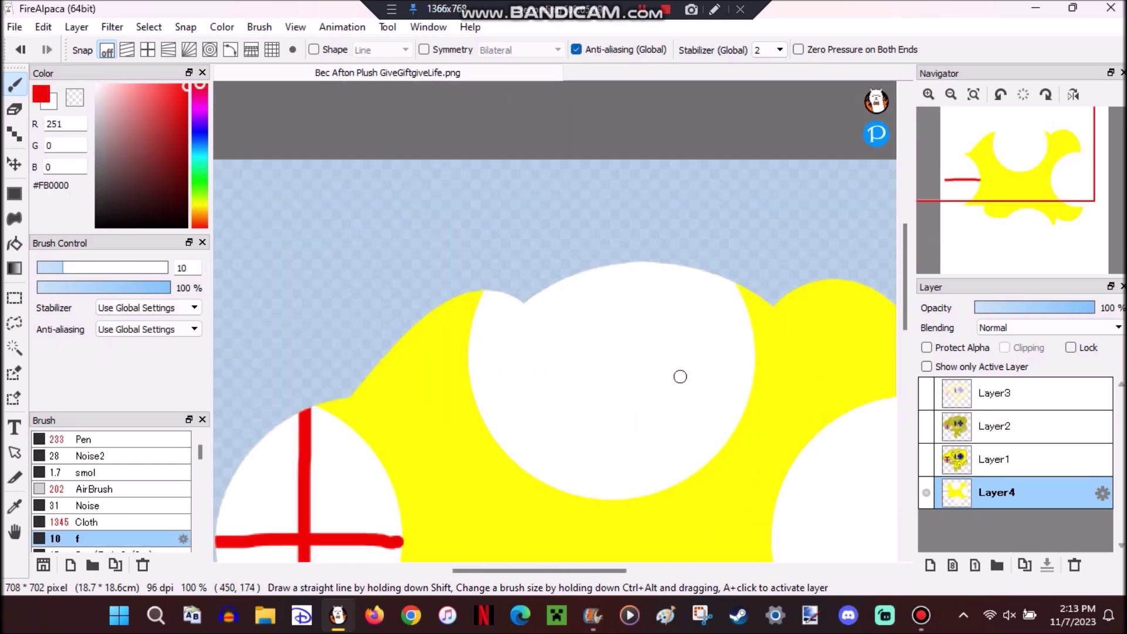
left_click_drag(601, 229, 597, 531)
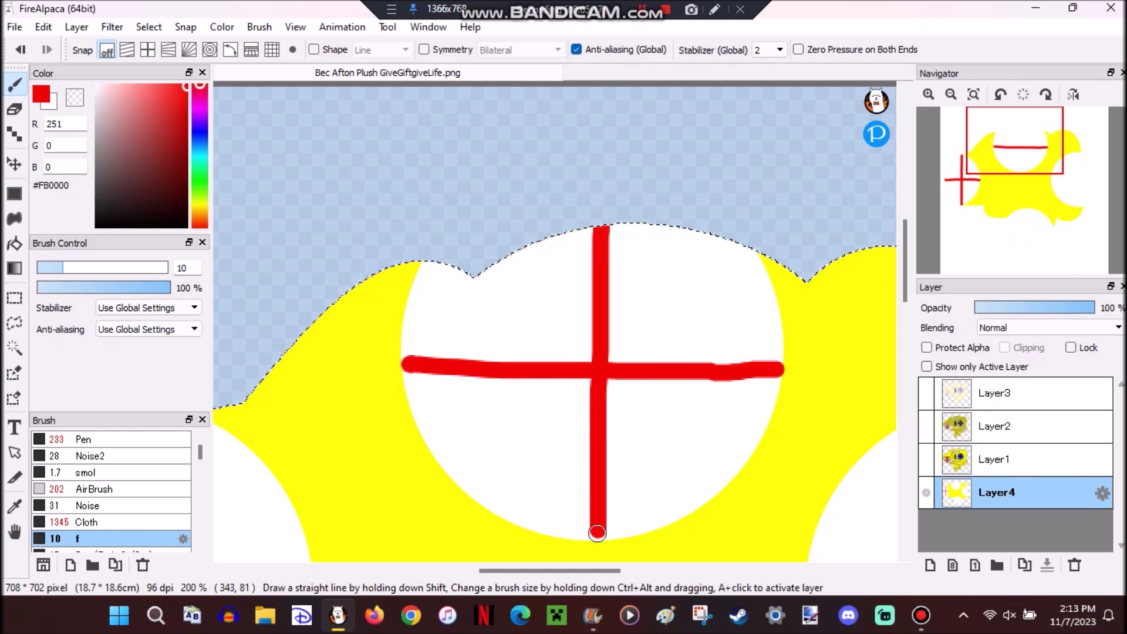
scroll(684, 358, "right", 5)
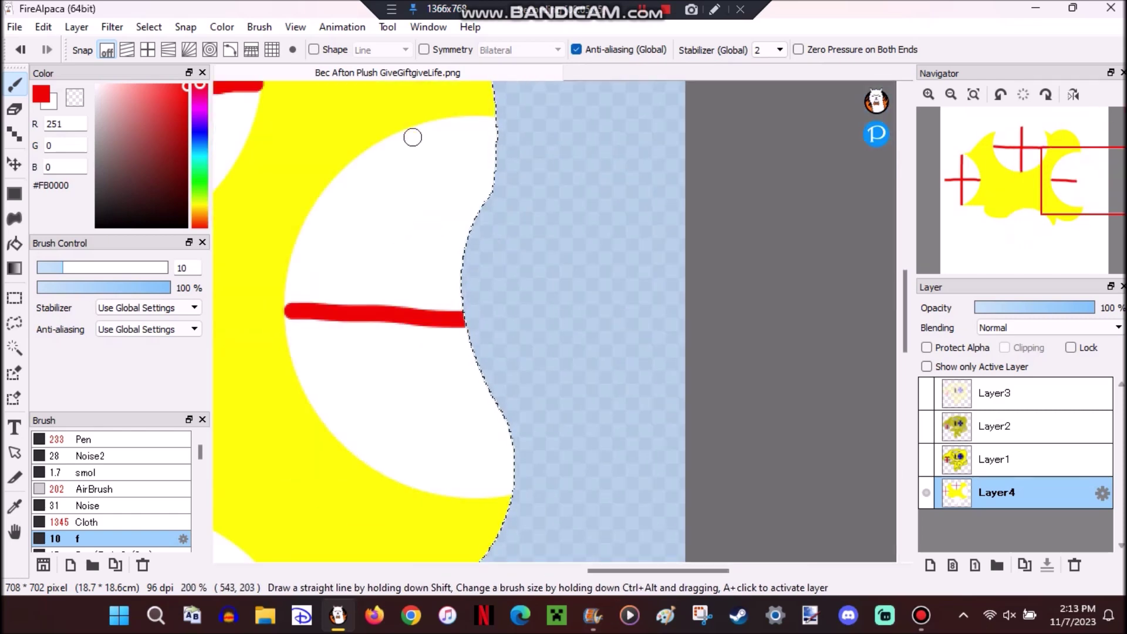
scroll(469, 252, "left", 5)
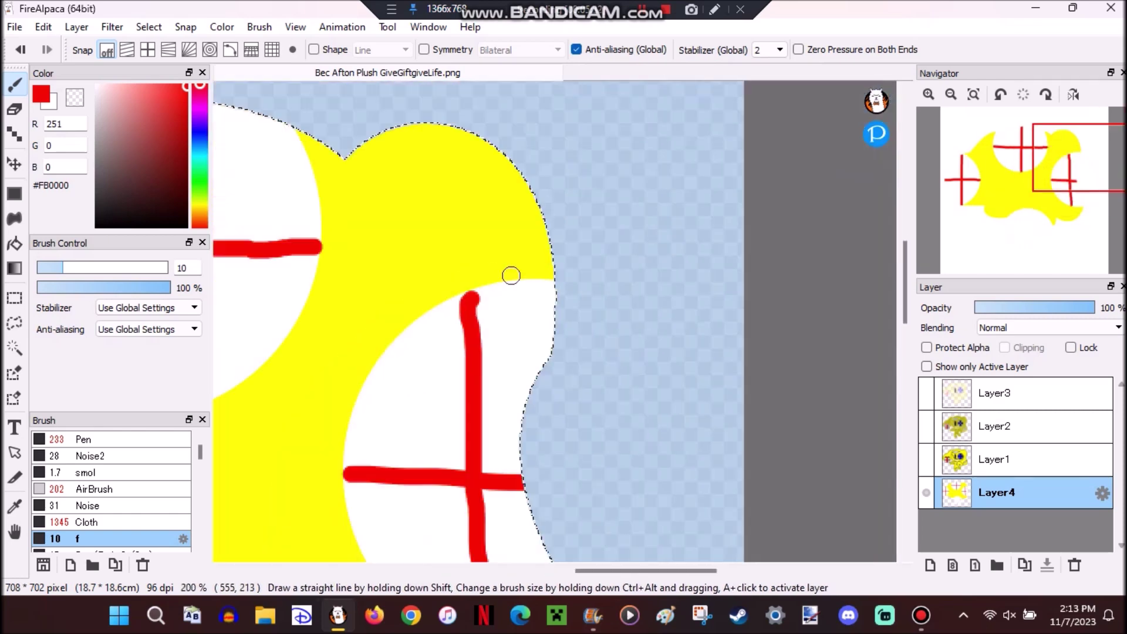
Paint a red #FB0000 cross over the silhouette's lowest white circle with the size 10 "f" brush
scroll(485, 319, "down", 4)
left_click_drag(492, 207, 477, 508)
key("ctrl+minus")
key("ctrl+minus")
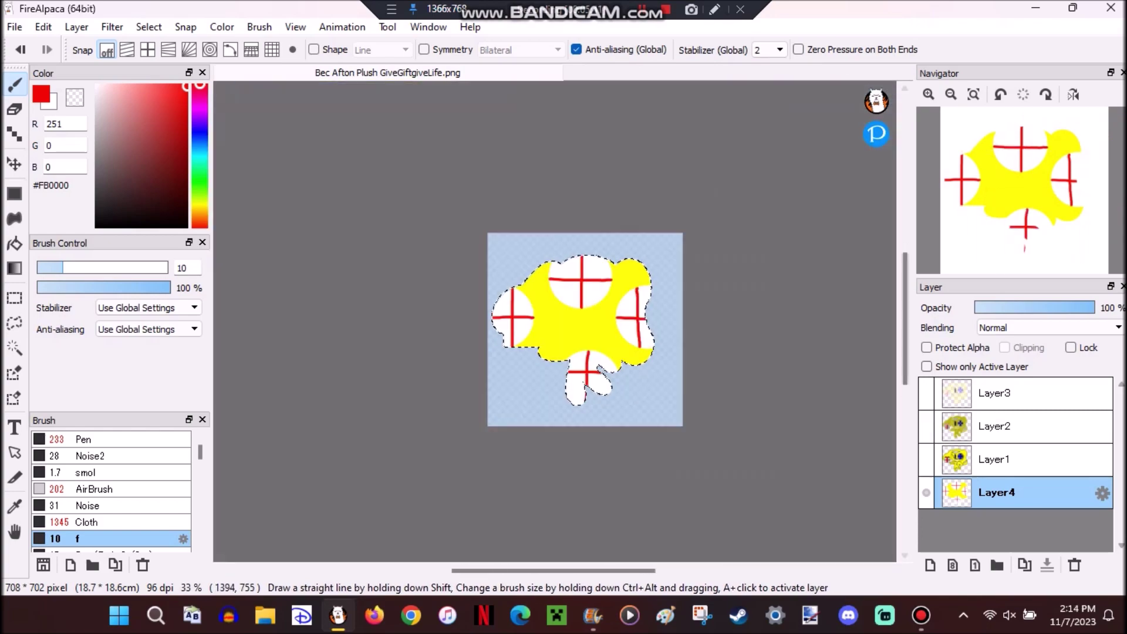
Clear the silhouette selection and make Layer3, Layer2 and Layer1 visible again above the patterned layer
key("m")
key("ctrl+plus")
key("ctrl+plus")
left_click(926, 393)
left_click(926, 426)
left_click(926, 459)
key("ctrl+plus")
key("v")
key("ctrl+minus")
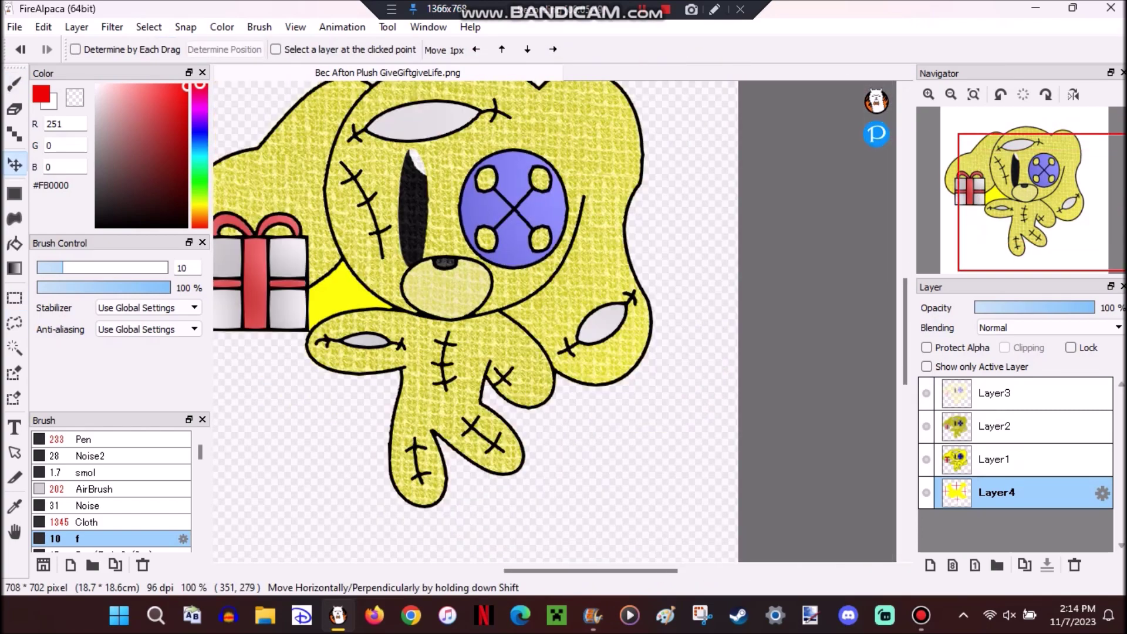